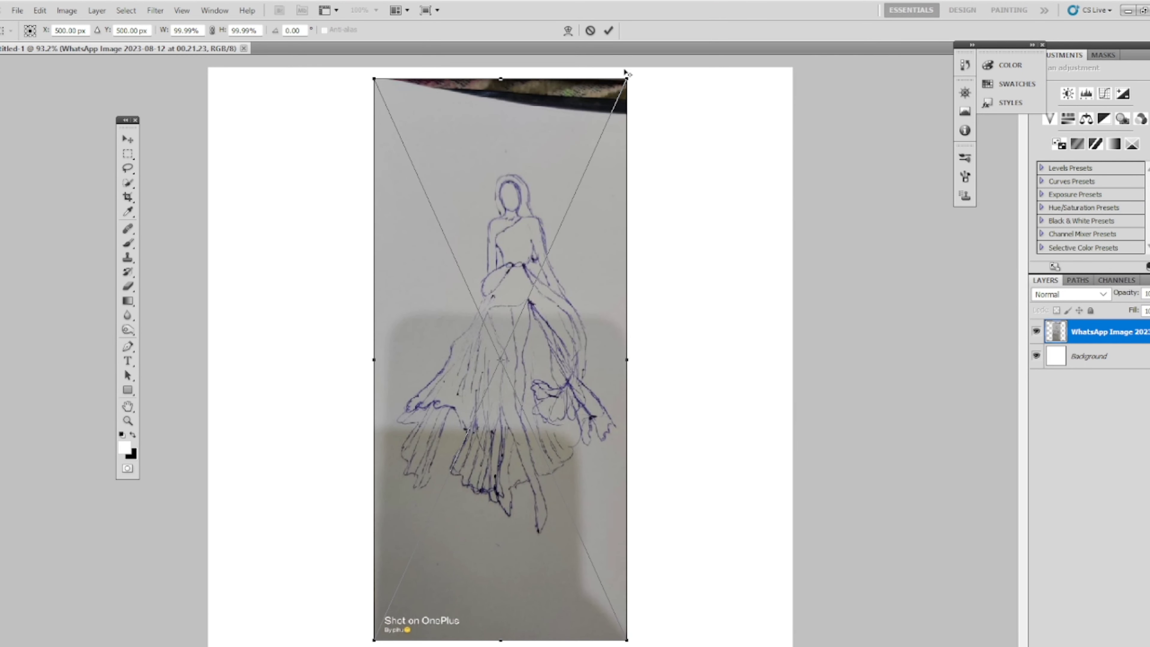
- Enlarge the sketch photo to about 147% and nudge it slightly down-left
{"action": "left_click_drag", "start_coordinate": [628, 78], "coordinate": [783, 31]}
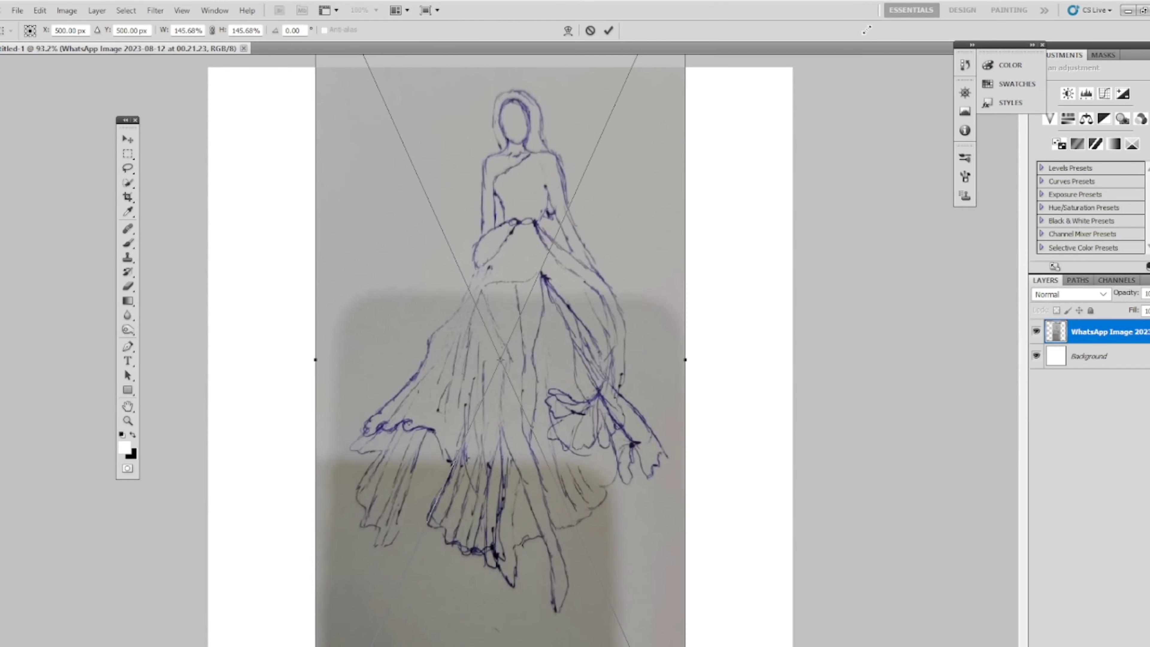
{"action": "left_click_drag", "start_coordinate": [783, 31], "coordinate": [719, 234]}
{"action": "left_click_drag", "start_coordinate": [554, 296], "coordinate": [530, 304]}
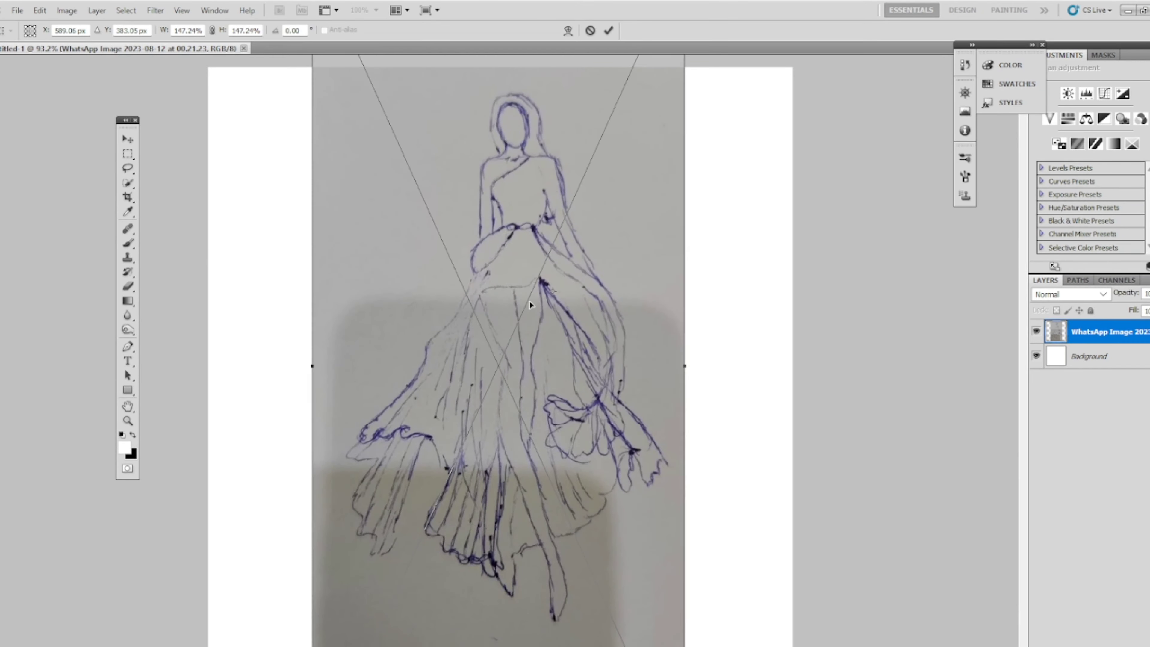
{"action": "key", "text": "Return"}
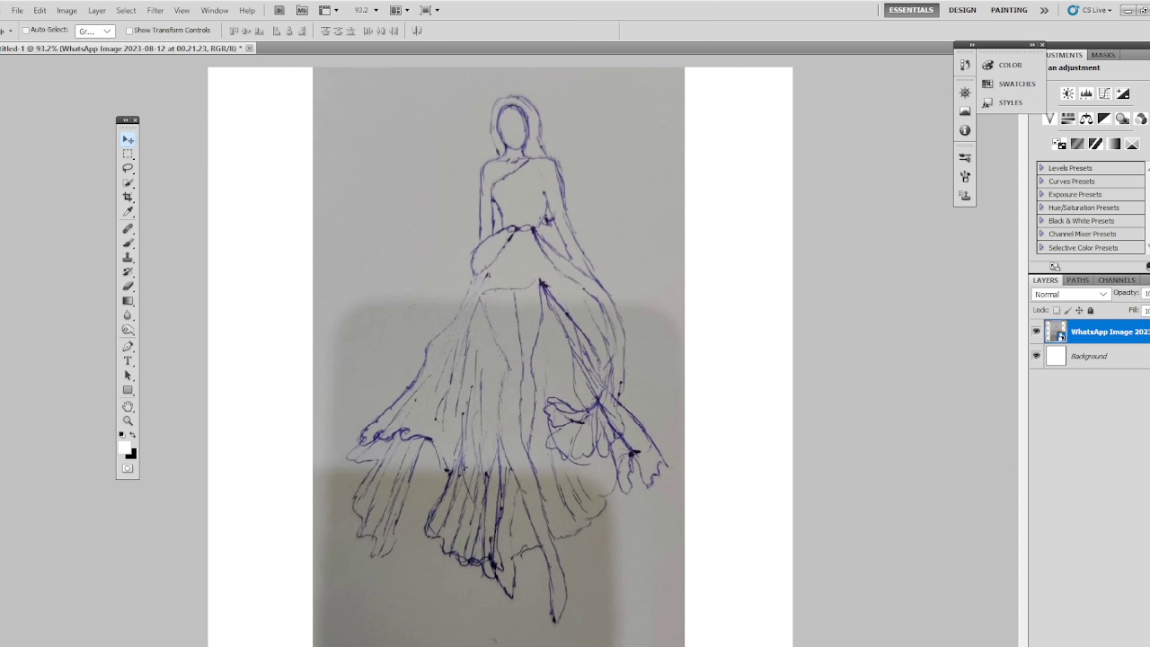
- Add a blank layer '2' above the photo and rename the sketch layer 'main template'
{"action": "left_click", "coordinate": [1123, 637]}
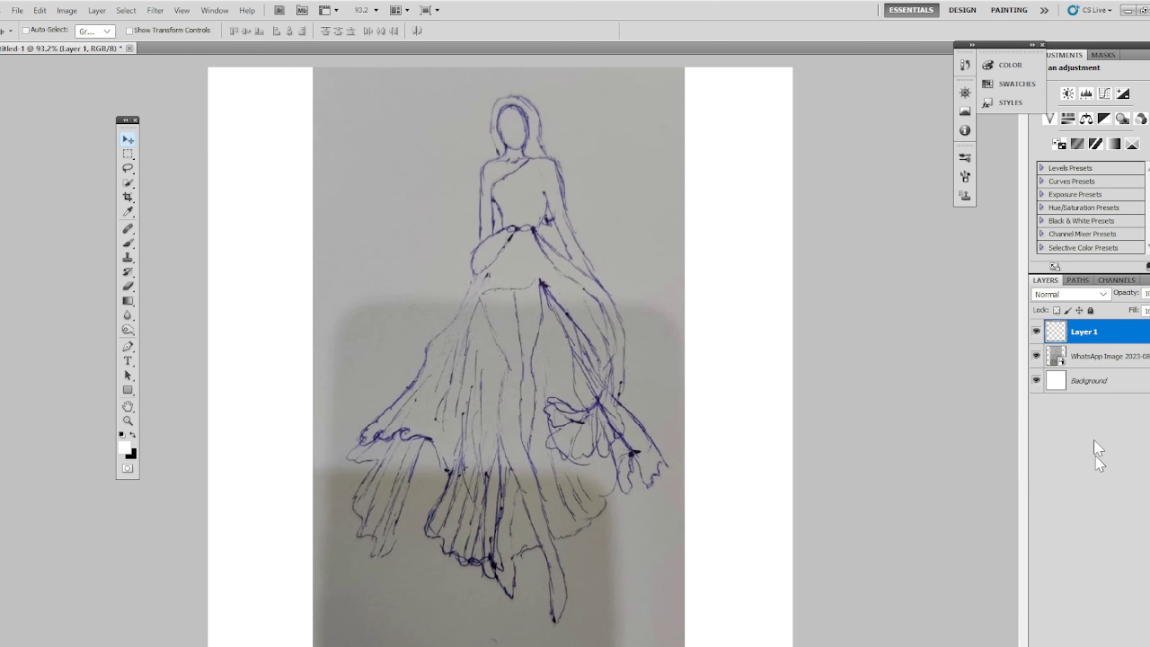
{"action": "double_click", "coordinate": [1088, 335]}
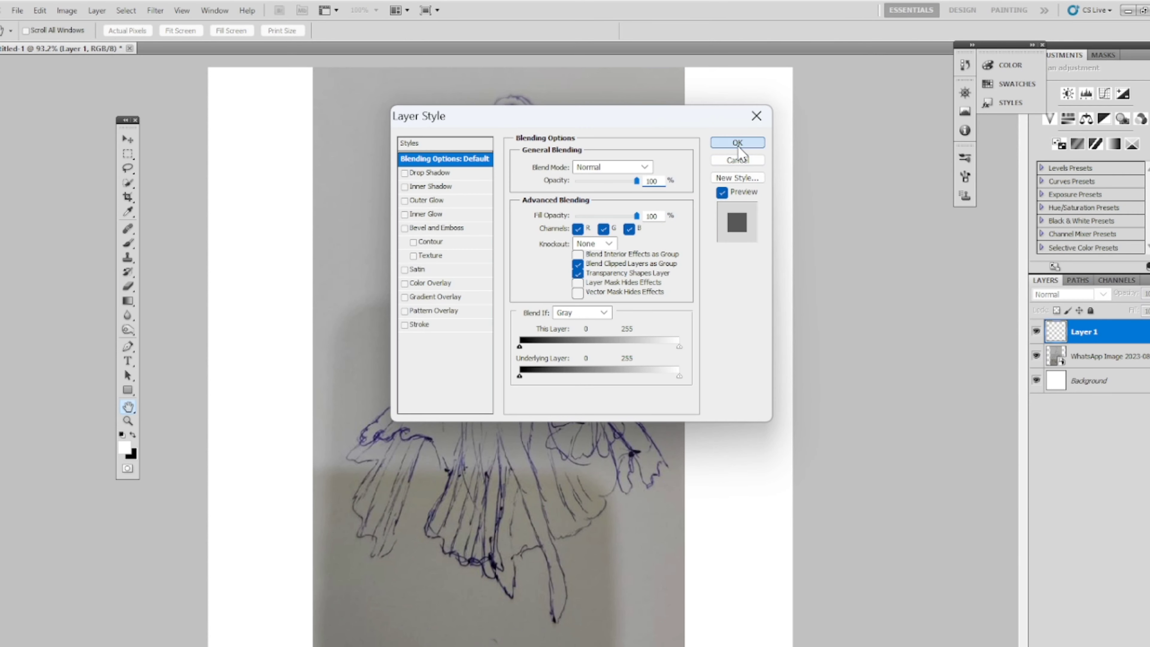
{"action": "key", "text": "Escape"}
{"action": "double_click", "coordinate": [1087, 333]}
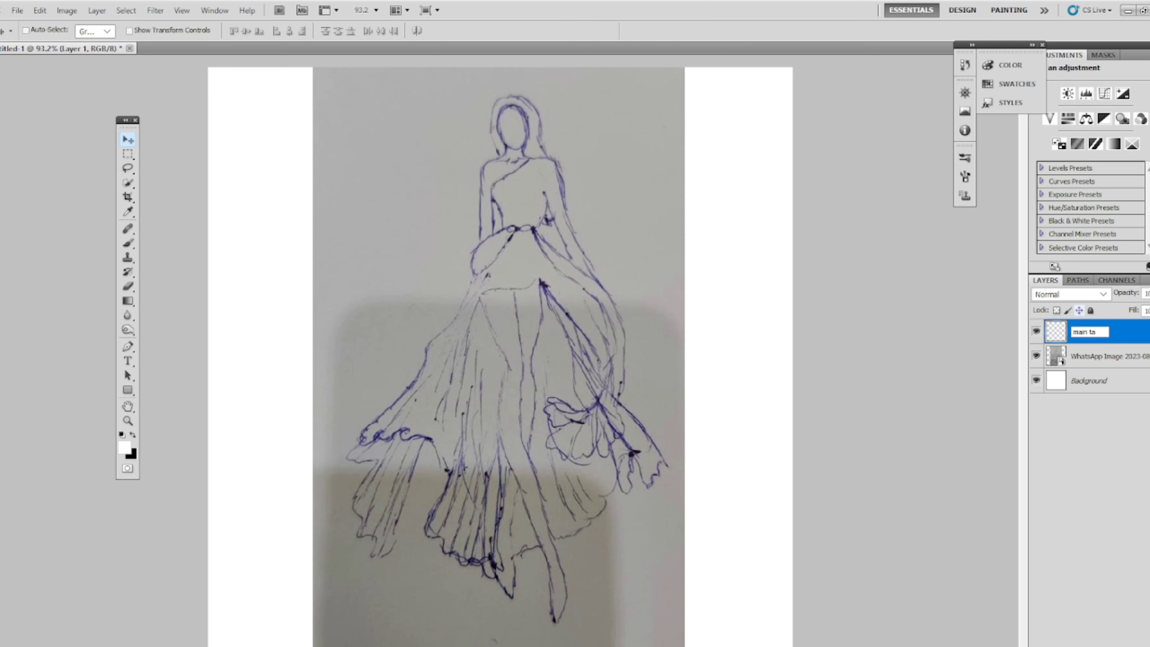
{"action": "left_click", "coordinate": [129, 182]}
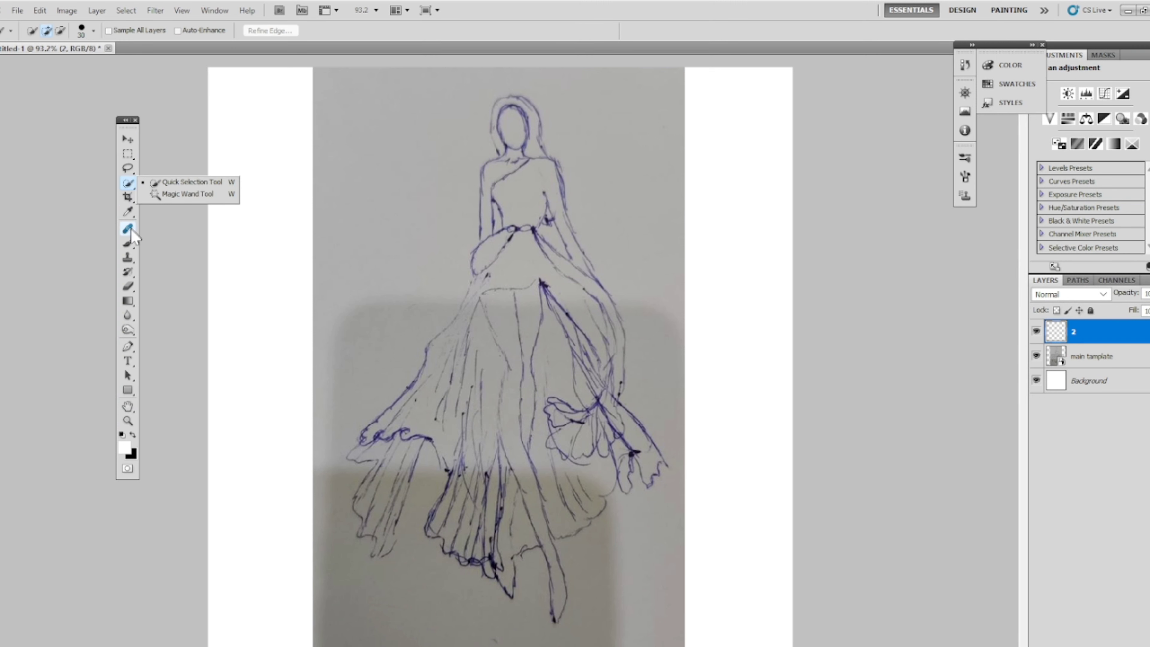
- Select the Brush tool with the Hard Round brush preset
{"action": "left_click", "coordinate": [129, 244]}
{"action": "left_click", "coordinate": [167, 242]}
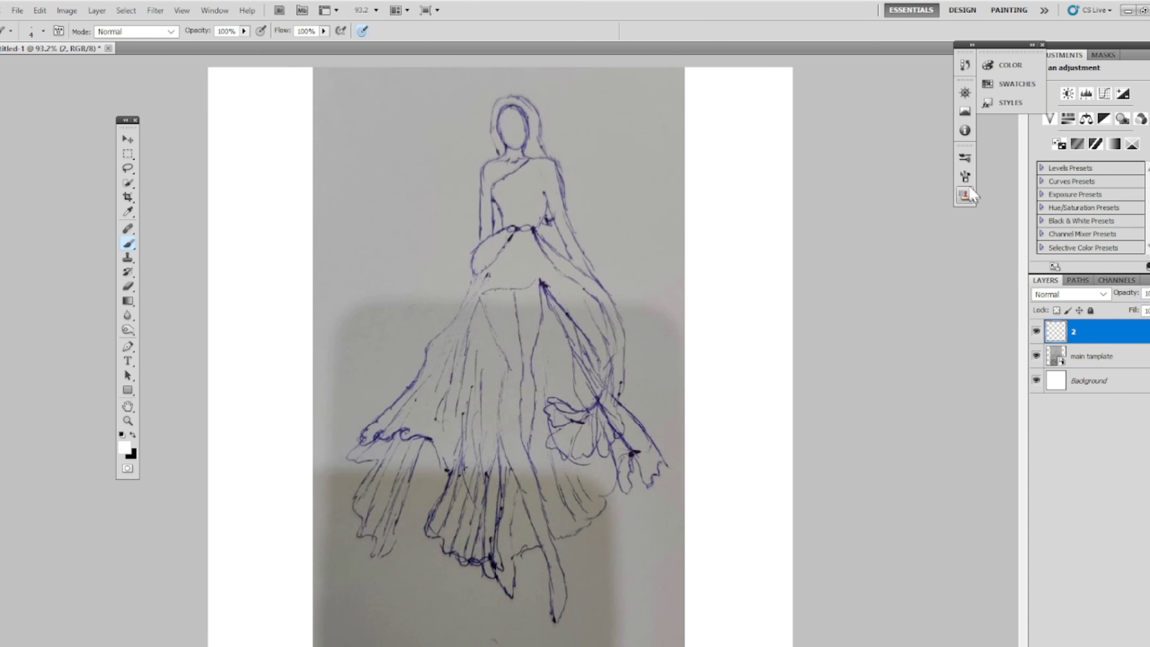
{"action": "left_click", "coordinate": [965, 195]}
{"action": "left_click", "coordinate": [724, 215]}
{"action": "double_click", "coordinate": [724, 214]}
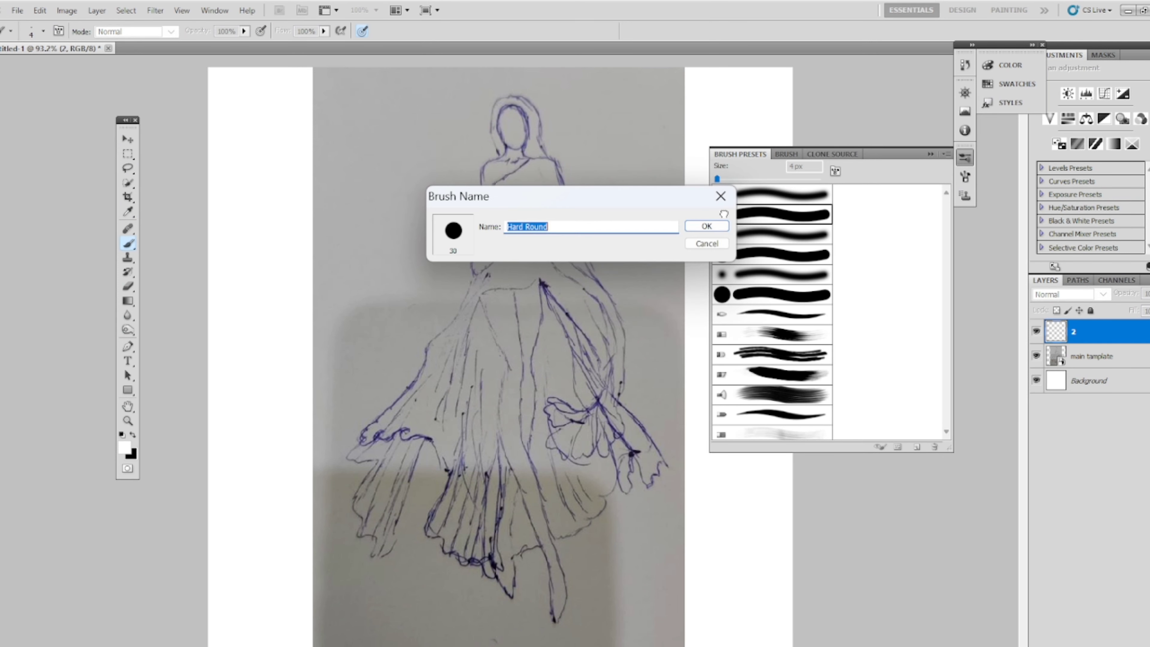
{"action": "left_click", "coordinate": [706, 226]}
{"action": "left_click", "coordinate": [930, 154]}
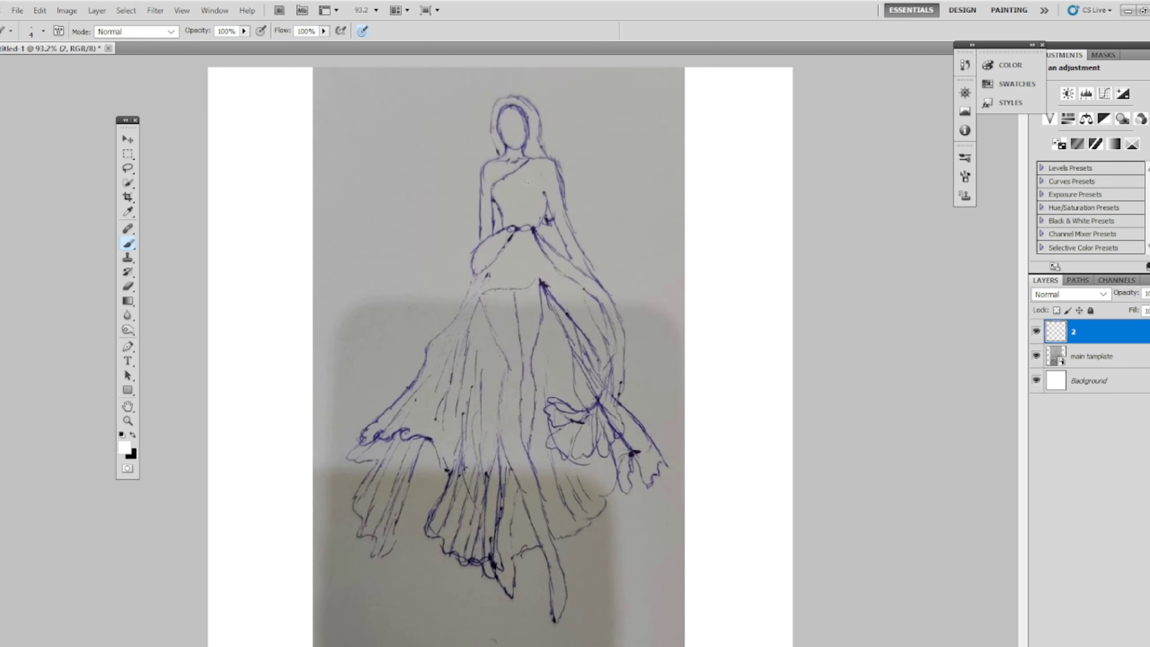
- Zoom in to about 400% on the sketch's head and undo a stray stroke
{"action": "key", "text": "ctrl+1"}
{"action": "key", "text": "ctrl+plus"}
{"action": "key", "text": "ctrl+plus"}
{"action": "key", "text": "ctrl+plus"}
{"action": "scroll", "coordinate": [578, 257], "scroll_direction": "up", "scroll_amount": 10}
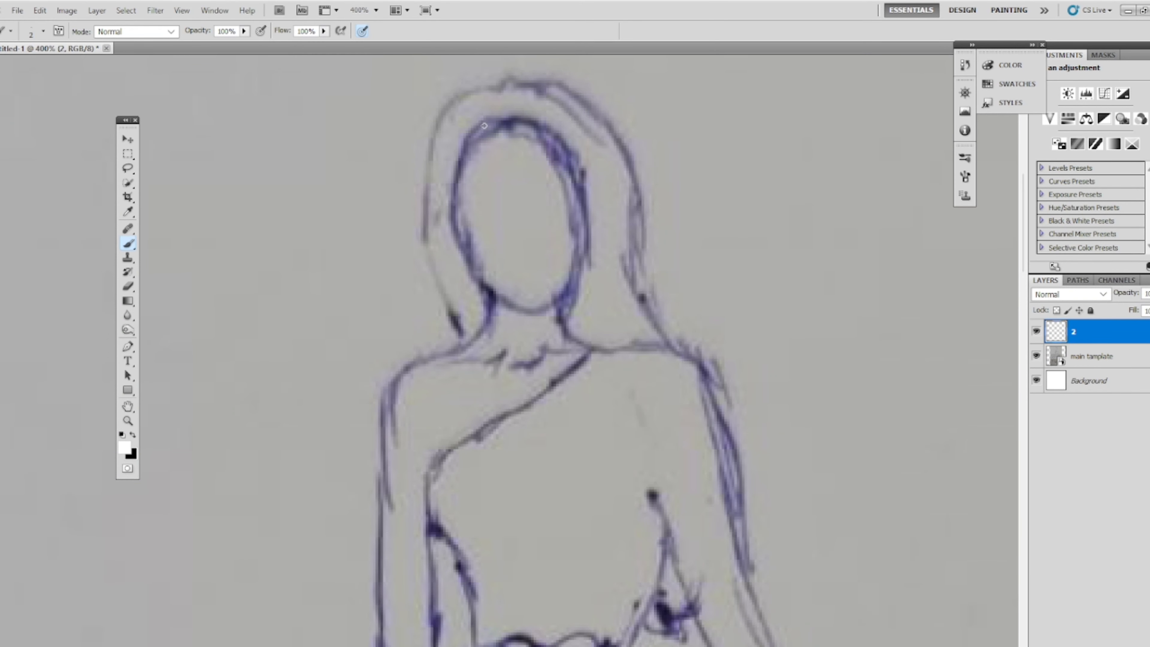
{"action": "key", "text": "ctrl+z"}
- Paint in black over the top of the head, the left hair and the face oval to the chin
{"action": "key", "text": "x"}
{"action": "left_click_drag", "start_coordinate": [547, 136], "coordinate": [570, 200]}
{"action": "key", "text": "ctrl+z"}
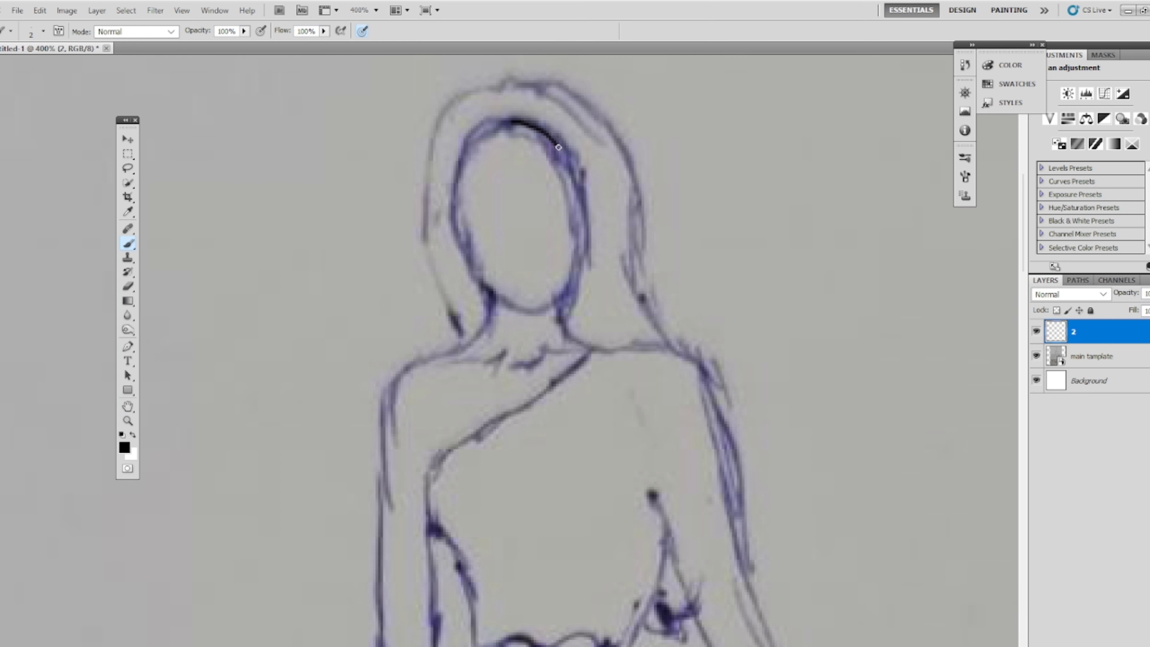
{"action": "left_click_drag", "start_coordinate": [509, 120], "coordinate": [539, 313]}
{"action": "key", "text": "ctrl+z"}
{"action": "left_click_drag", "start_coordinate": [501, 87], "coordinate": [464, 336]}
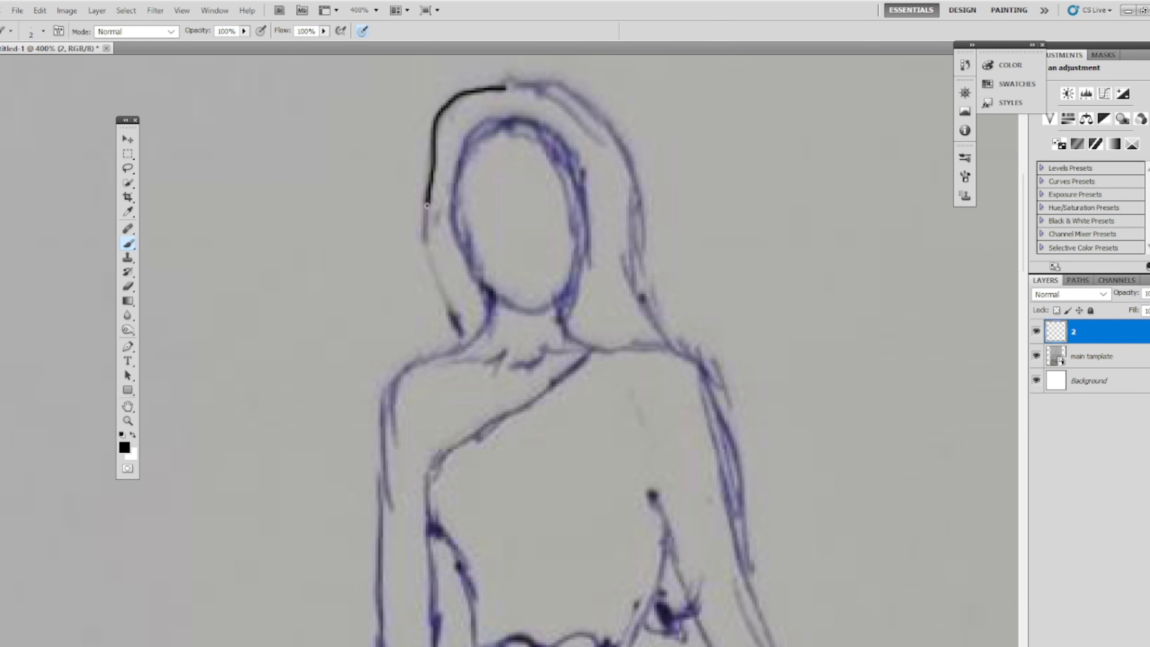
{"action": "key", "text": "ctrl+plus"}
{"action": "scroll", "coordinate": [412, 160], "scroll_direction": "up", "scroll_amount": 3}
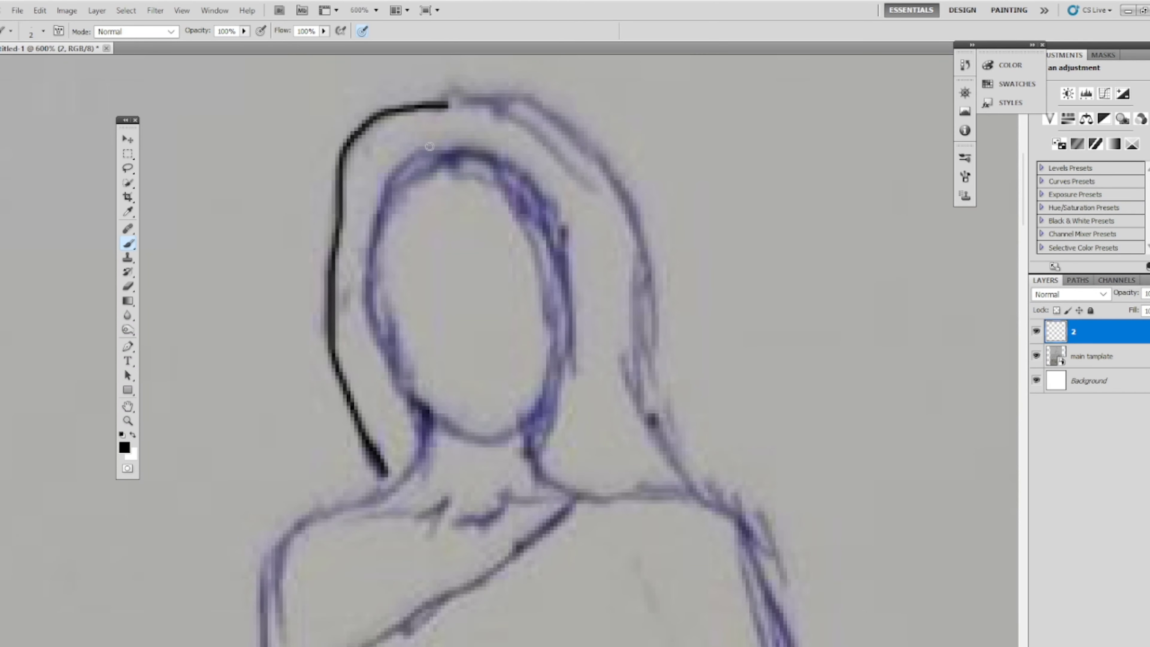
{"action": "mouse_move", "coordinate": [429, 147]}
{"action": "left_mouse_down"}
{"action": "mouse_move", "coordinate": [541, 234]}
{"action": "mouse_move", "coordinate": [554, 285]}
{"action": "left_mouse_up"}
{"action": "key", "text": "ctrl+z"}
{"action": "mouse_move", "coordinate": [538, 225]}
{"action": "left_mouse_down"}
{"action": "mouse_move", "coordinate": [544, 410]}
{"action": "mouse_move", "coordinate": [497, 438]}
{"action": "left_mouse_up"}
{"action": "key", "text": "ctrl+z"}
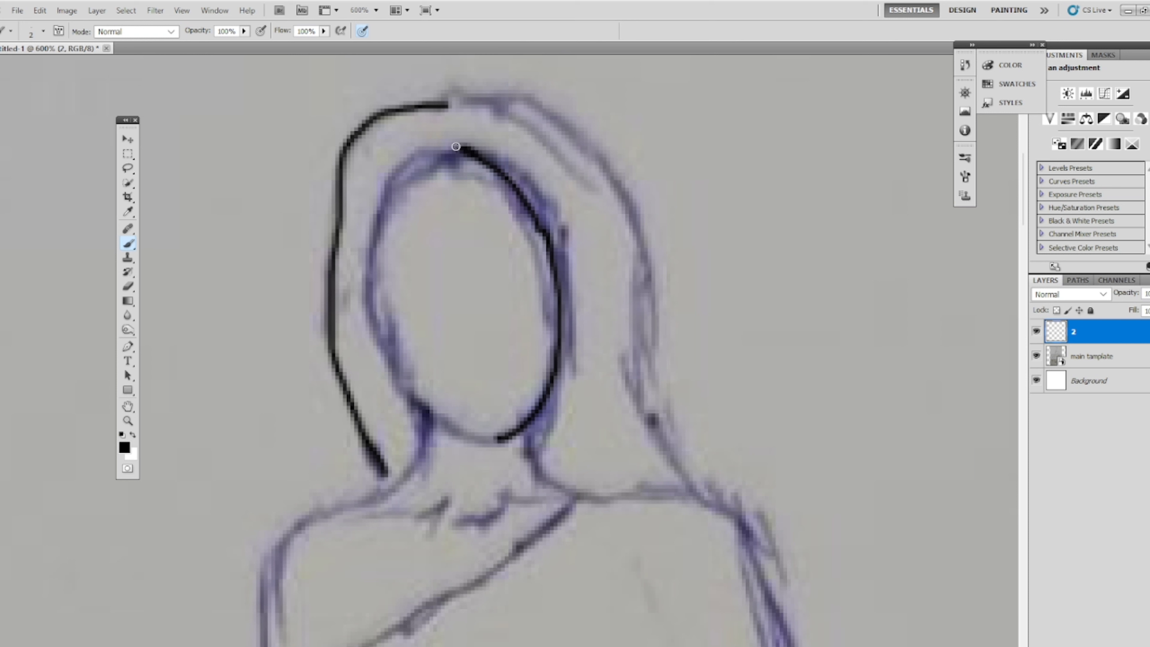
{"action": "mouse_move", "coordinate": [456, 146]}
{"action": "left_mouse_down"}
{"action": "mouse_move", "coordinate": [385, 257]}
{"action": "mouse_move", "coordinate": [424, 404]}
{"action": "mouse_move", "coordinate": [491, 439]}
{"action": "left_mouse_up"}
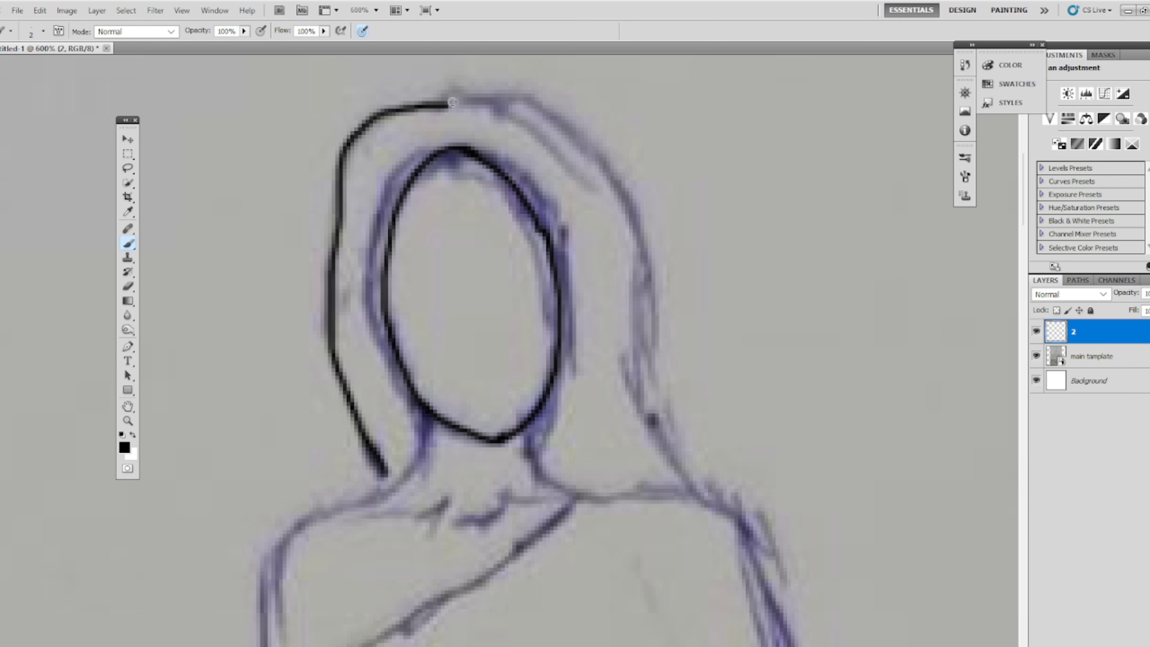
- Trace the hood and hair outline around the face, undoing and restoring stray strokes
{"action": "mouse_move", "coordinate": [452, 102]}
{"action": "left_mouse_down"}
{"action": "mouse_move", "coordinate": [552, 109]}
{"action": "mouse_move", "coordinate": [642, 385]}
{"action": "mouse_move", "coordinate": [706, 494]}
{"action": "left_mouse_up"}
{"action": "left_click_drag", "start_coordinate": [387, 115], "coordinate": [504, 97]}
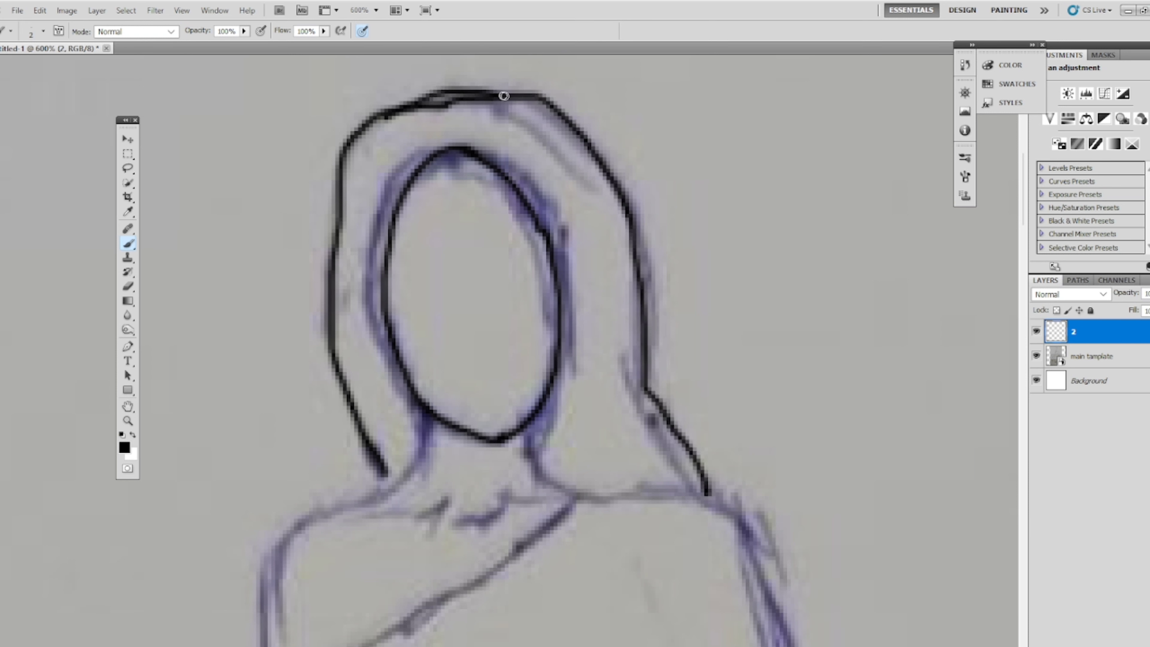
{"action": "mouse_move", "coordinate": [356, 141]}
{"action": "left_mouse_down"}
{"action": "mouse_move", "coordinate": [420, 80]}
{"action": "mouse_move", "coordinate": [503, 74]}
{"action": "mouse_move", "coordinate": [559, 112]}
{"action": "mouse_move", "coordinate": [605, 167]}
{"action": "left_mouse_up"}
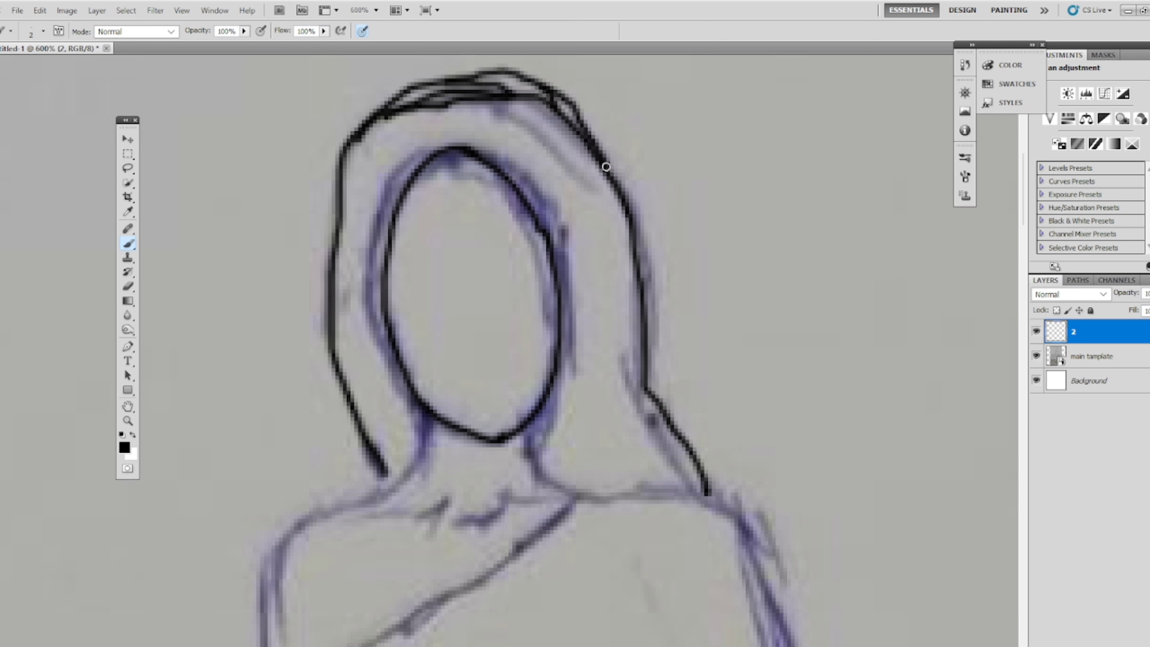
{"action": "left_click_drag", "start_coordinate": [491, 64], "coordinate": [390, 111]}
{"action": "mouse_move", "coordinate": [434, 77]}
{"action": "left_mouse_down"}
{"action": "mouse_move", "coordinate": [344, 164]}
{"action": "mouse_move", "coordinate": [360, 127]}
{"action": "left_mouse_up"}
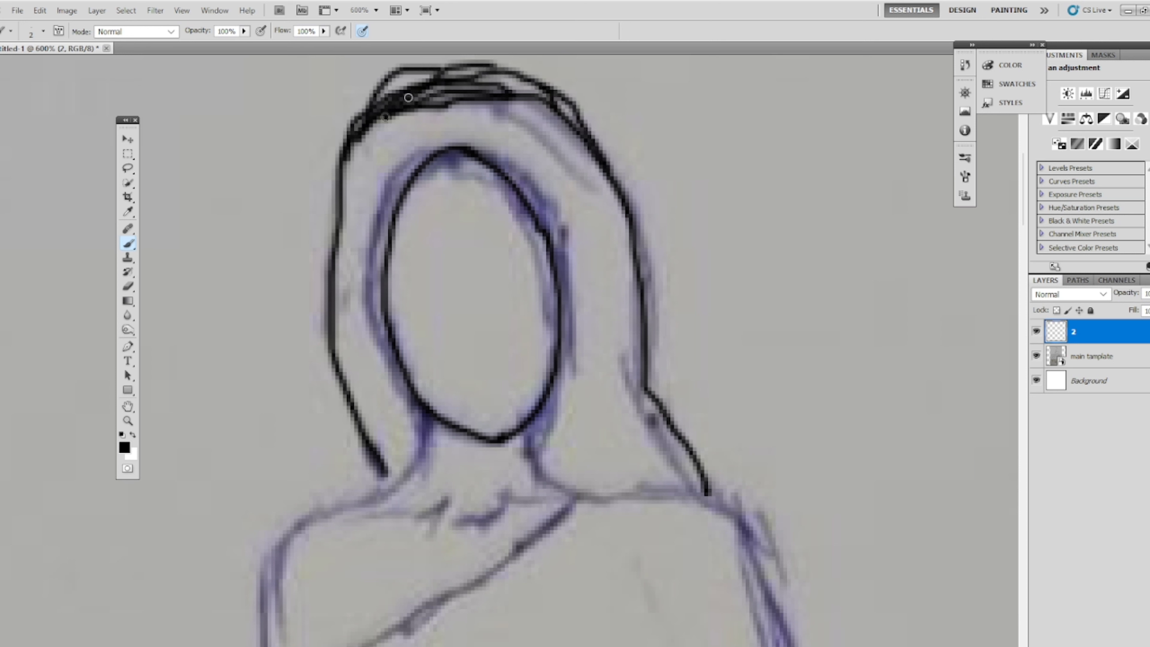
{"action": "key", "text": "ctrl+z"}
{"action": "key", "text": "ctrl+alt+z"}
{"action": "key", "text": "ctrl+alt+z"}
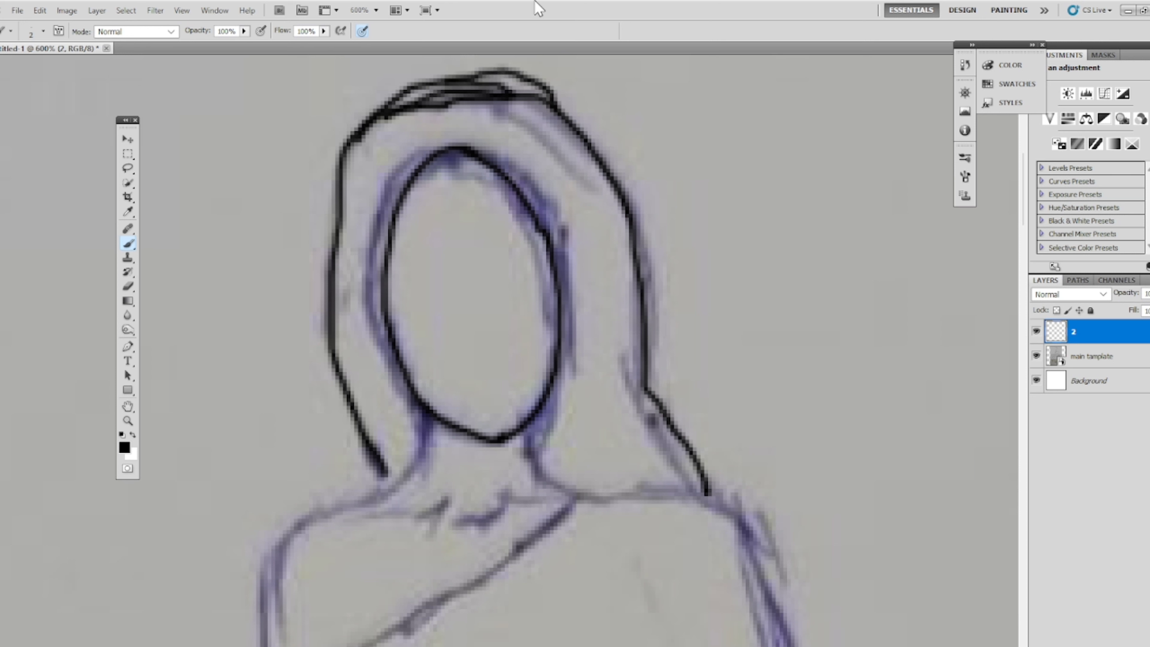
{"action": "key", "text": "ctrl+shift+z"}
{"action": "key", "text": "ctrl+shift+z"}
{"action": "key", "text": "ctrl+alt+z"}
{"action": "key", "text": "ctrl+alt+z"}
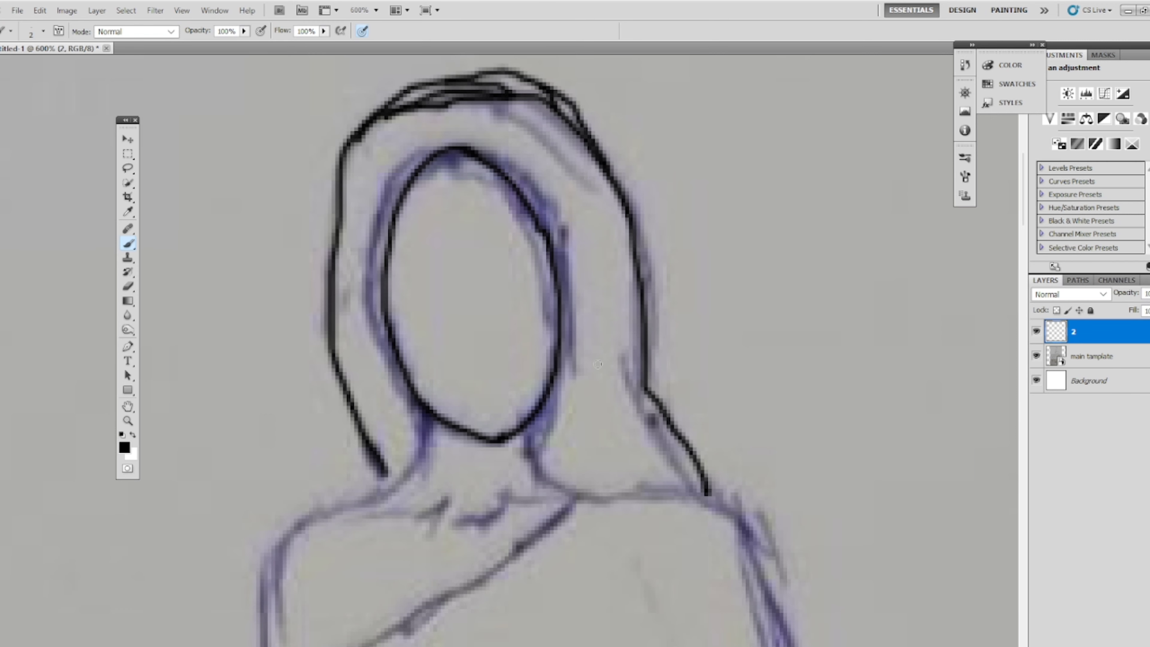
{"action": "scroll", "coordinate": [598, 364], "scroll_direction": "down", "scroll_amount": 5}
{"action": "mouse_move", "coordinate": [427, 66]}
{"action": "left_mouse_down"}
{"action": "mouse_move", "coordinate": [397, 145]}
{"action": "mouse_move", "coordinate": [266, 229]}
{"action": "mouse_move", "coordinate": [270, 369]}
{"action": "left_mouse_up"}
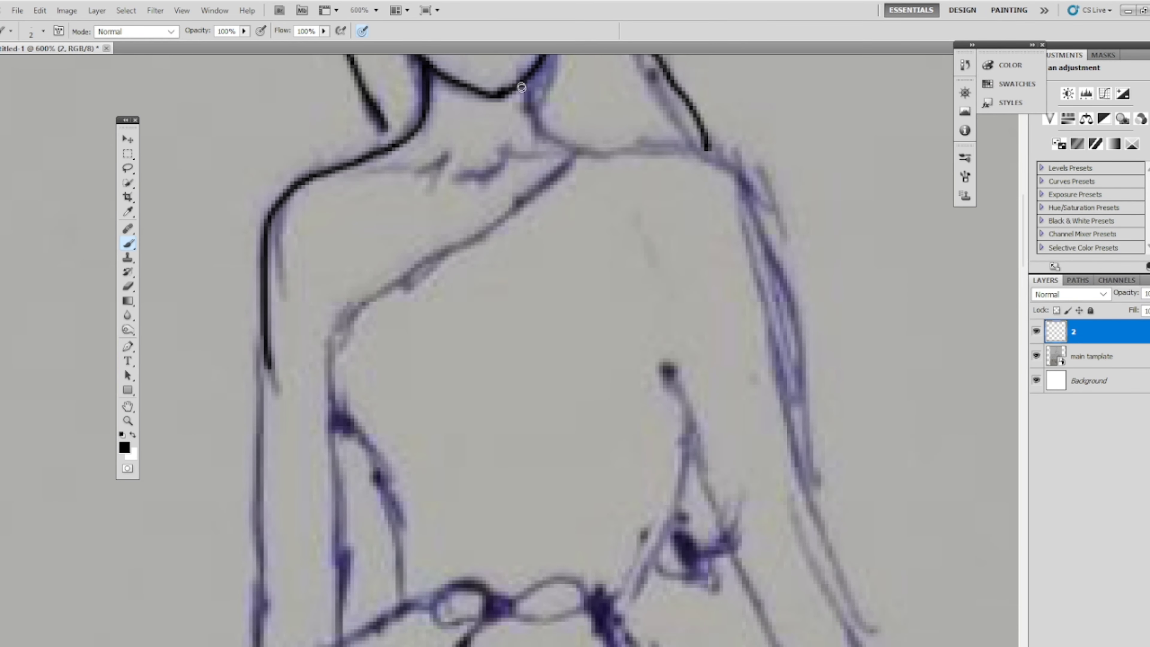
- Trace the neck, both collarbone lines and the diagonal neckline
{"action": "mouse_move", "coordinate": [521, 87]}
{"action": "left_mouse_down"}
{"action": "mouse_move", "coordinate": [552, 132]}
{"action": "mouse_move", "coordinate": [770, 236]}
{"action": "left_mouse_up"}
{"action": "scroll", "coordinate": [770, 235], "scroll_direction": "down", "scroll_amount": 1}
{"action": "left_click_drag", "start_coordinate": [460, 71], "coordinate": [443, 81]}
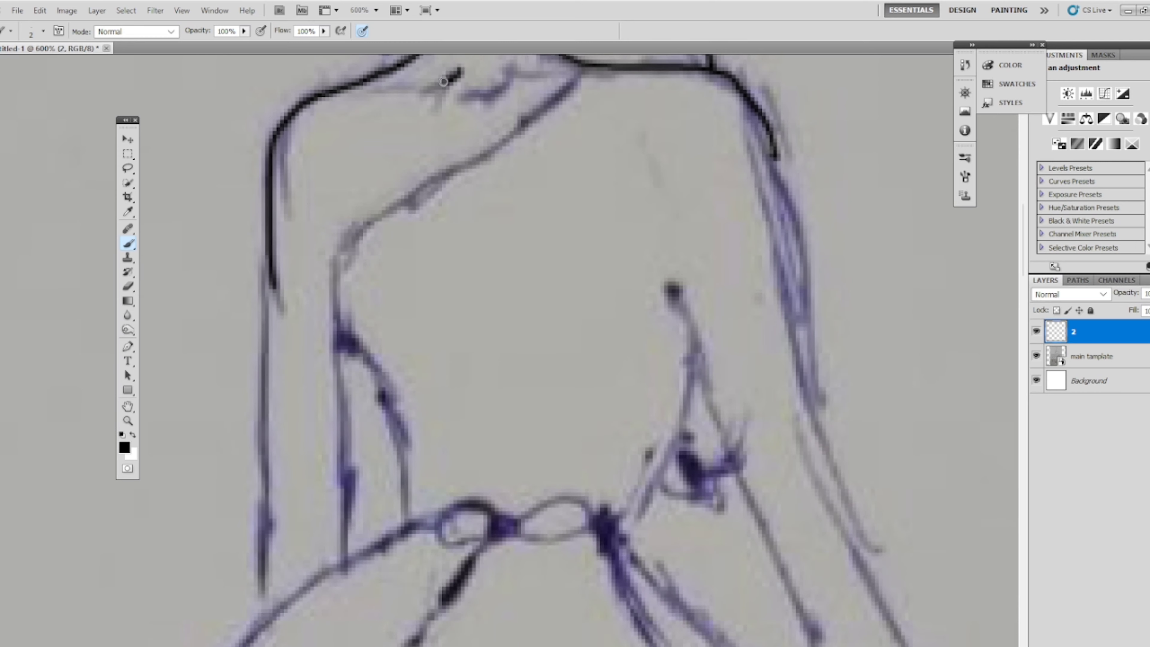
{"action": "scroll", "coordinate": [353, 91], "scroll_direction": "up", "scroll_amount": 2}
{"action": "left_click_drag", "start_coordinate": [441, 189], "coordinate": [344, 199]}
{"action": "mouse_move", "coordinate": [493, 184]}
{"action": "left_mouse_down"}
{"action": "mouse_move", "coordinate": [581, 179]}
{"action": "mouse_move", "coordinate": [421, 283]}
{"action": "left_mouse_up"}
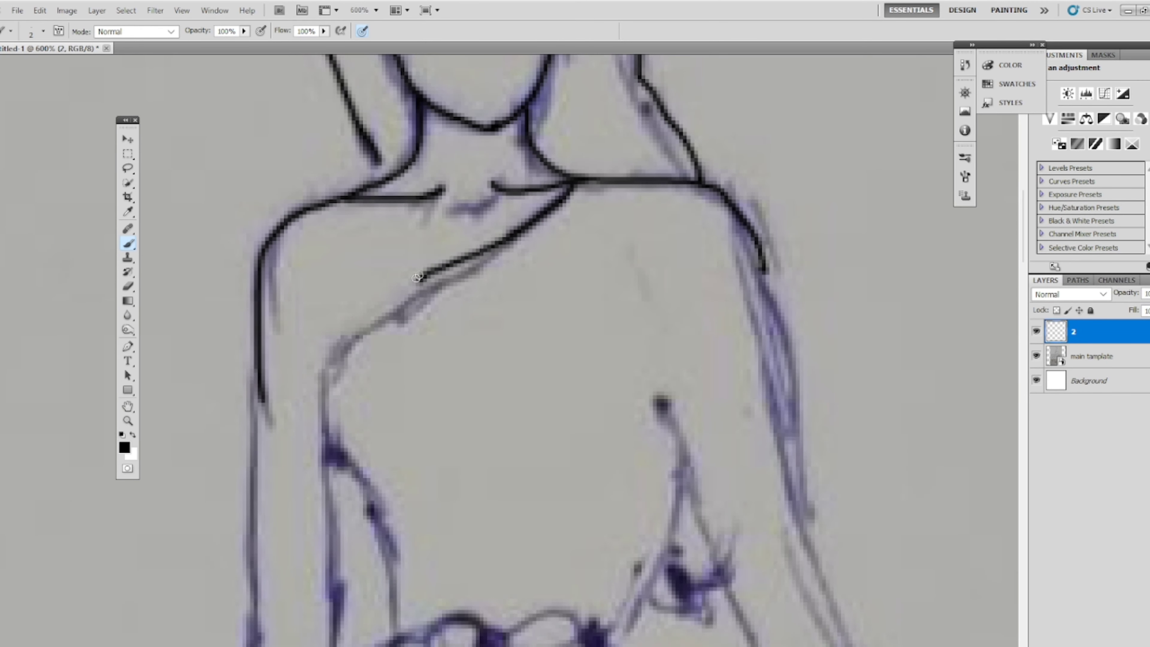
{"action": "key", "text": "ctrl+z"}
{"action": "mouse_move", "coordinate": [571, 181]}
{"action": "left_mouse_down"}
{"action": "mouse_move", "coordinate": [331, 367]}
{"action": "mouse_move", "coordinate": [389, 595]}
{"action": "left_mouse_up"}
- Erase the overshooting bodice line end and trace both bodice sides downward
{"action": "left_click", "coordinate": [127, 286]}
{"action": "left_click", "coordinate": [181, 283]}
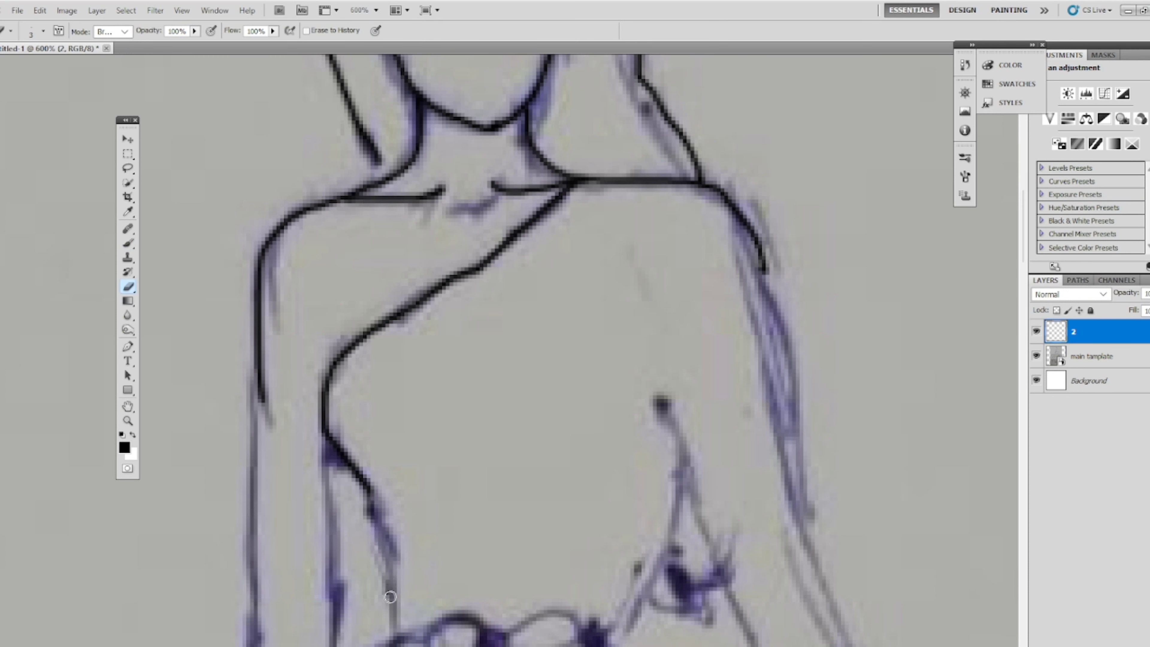
{"action": "left_click", "coordinate": [128, 243]}
{"action": "left_click_drag", "start_coordinate": [354, 461], "coordinate": [391, 640]}
{"action": "mouse_move", "coordinate": [665, 403]}
{"action": "left_mouse_down"}
{"action": "mouse_move", "coordinate": [680, 457]}
{"action": "mouse_move", "coordinate": [674, 528]}
{"action": "left_mouse_up"}
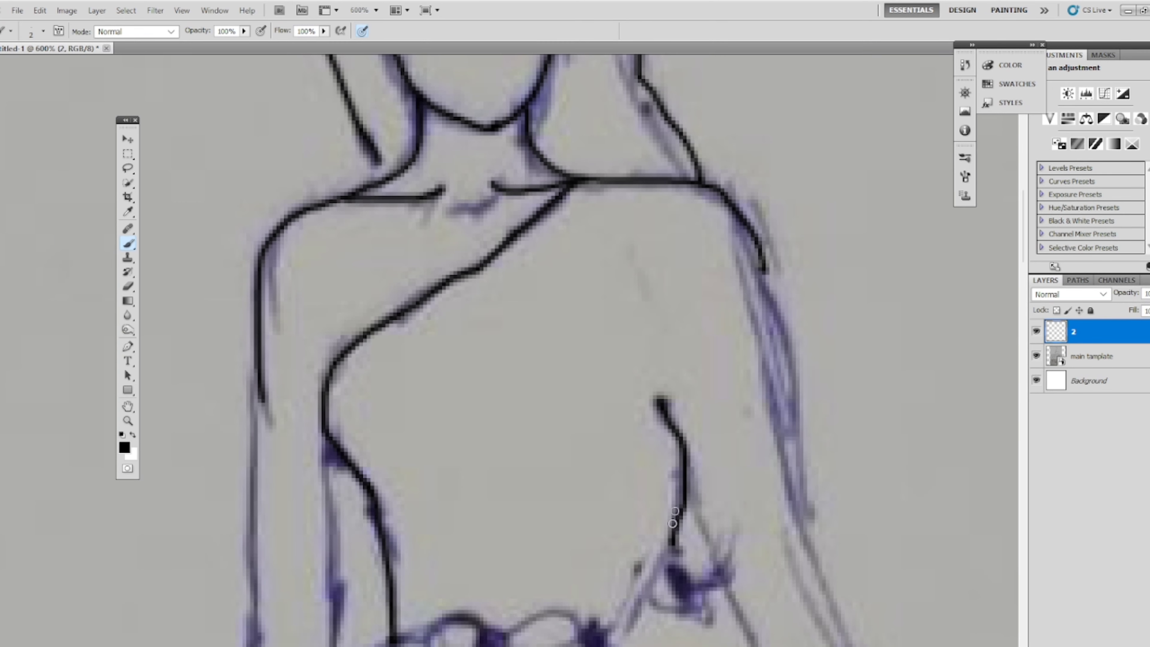
{"action": "scroll", "coordinate": [673, 527], "scroll_direction": "down", "scroll_amount": 5}
{"action": "key", "text": "ctrl+z"}
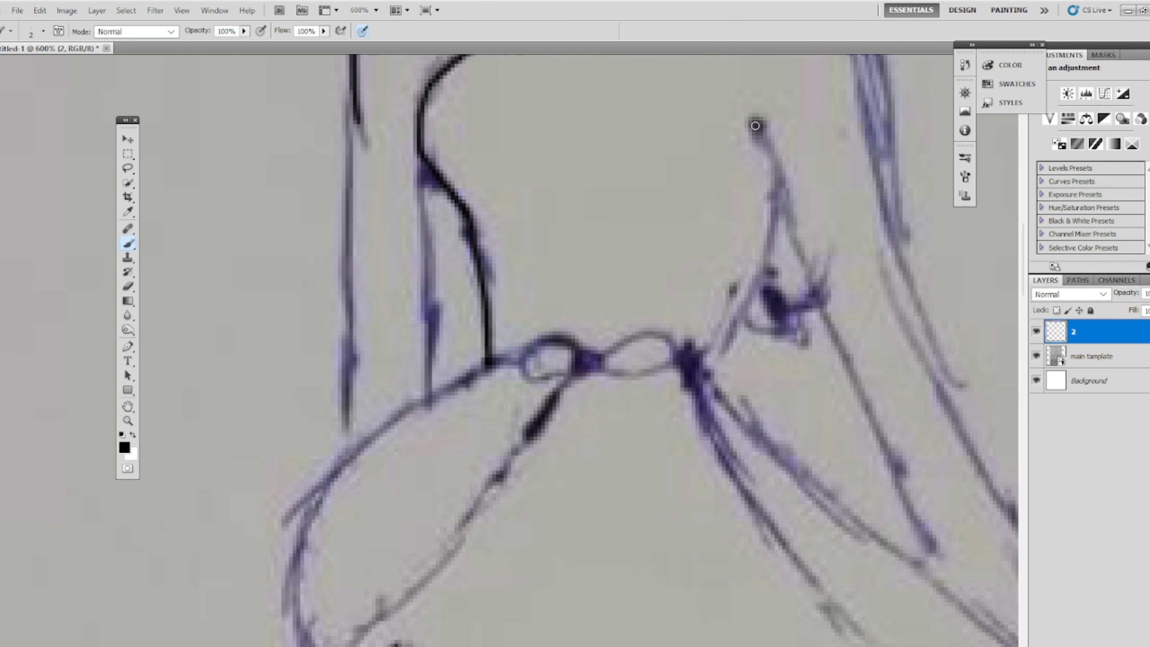
- Trace the shoulder strap curve, the bodice edge and the inner arm line
{"action": "mouse_move", "coordinate": [755, 126]}
{"action": "left_mouse_down"}
{"action": "mouse_move", "coordinate": [762, 239]}
{"action": "mouse_move", "coordinate": [720, 376]}
{"action": "left_mouse_up"}
{"action": "scroll", "coordinate": [595, 462], "scroll_direction": "down", "scroll_amount": 3}
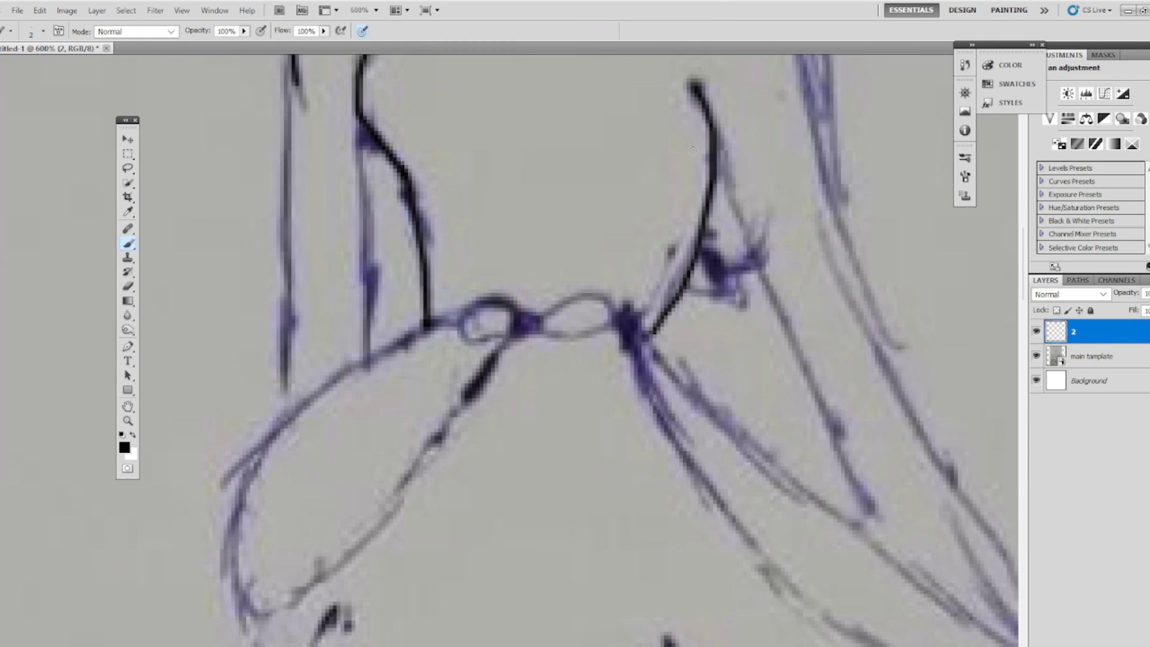
{"action": "key", "text": "ctrl+z"}
{"action": "mouse_move", "coordinate": [691, 88]}
{"action": "left_mouse_down"}
{"action": "mouse_move", "coordinate": [710, 217]}
{"action": "mouse_move", "coordinate": [645, 328]}
{"action": "left_mouse_up"}
{"action": "left_click_drag", "start_coordinate": [724, 164], "coordinate": [565, 200]}
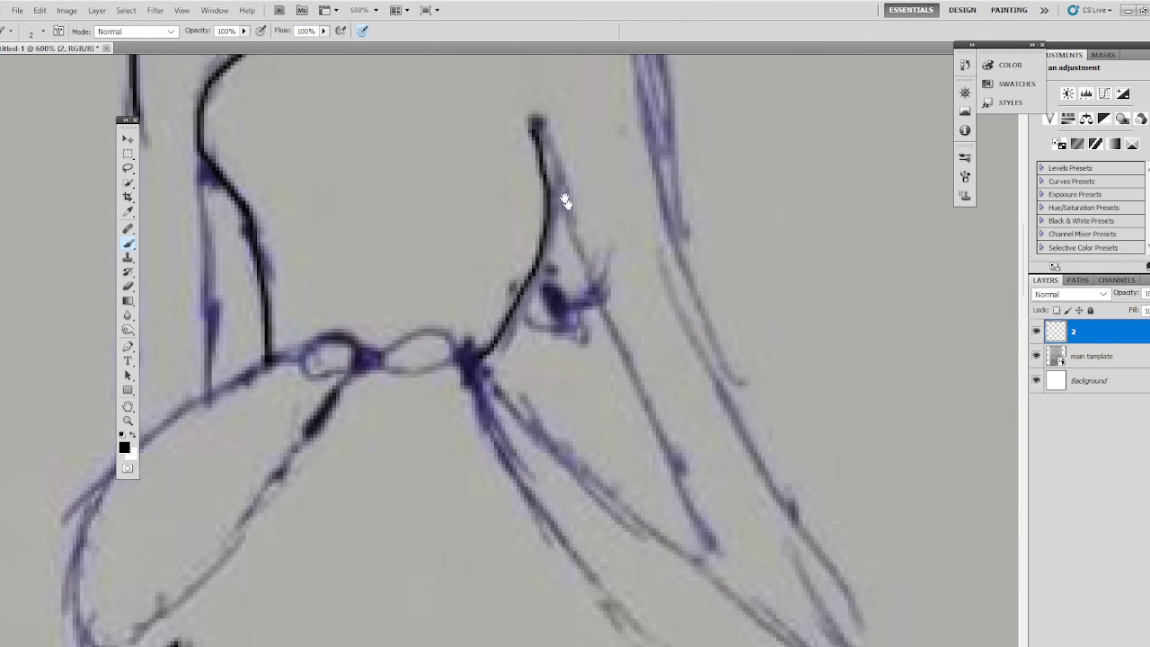
{"action": "left_click_drag", "start_coordinate": [536, 123], "coordinate": [715, 542]}
{"action": "left_click_drag", "start_coordinate": [692, 402], "coordinate": [541, 578]}
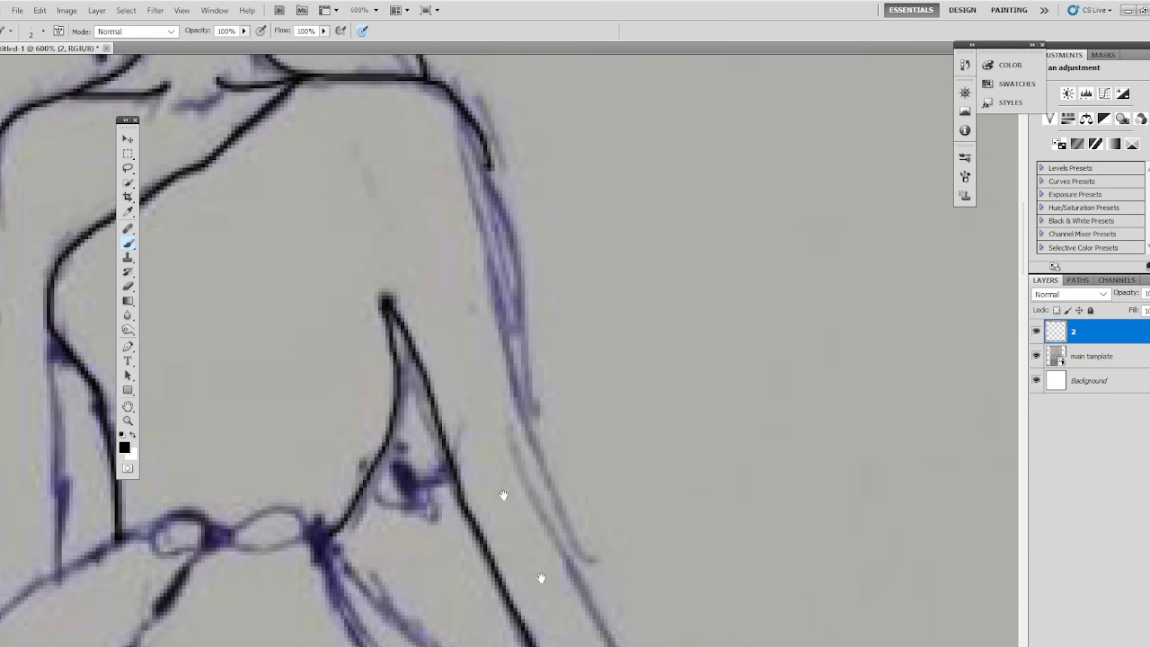
{"action": "mouse_move", "coordinate": [443, 71]}
{"action": "left_mouse_down"}
{"action": "mouse_move", "coordinate": [470, 116]}
{"action": "mouse_move", "coordinate": [546, 488]}
{"action": "mouse_move", "coordinate": [527, 170]}
{"action": "mouse_move", "coordinate": [560, 263]}
{"action": "left_mouse_up"}
- Continue the arm line down to the waist, fixing strokes with undo/redo, then view at 100%
{"action": "key", "text": "ctrl+z"}
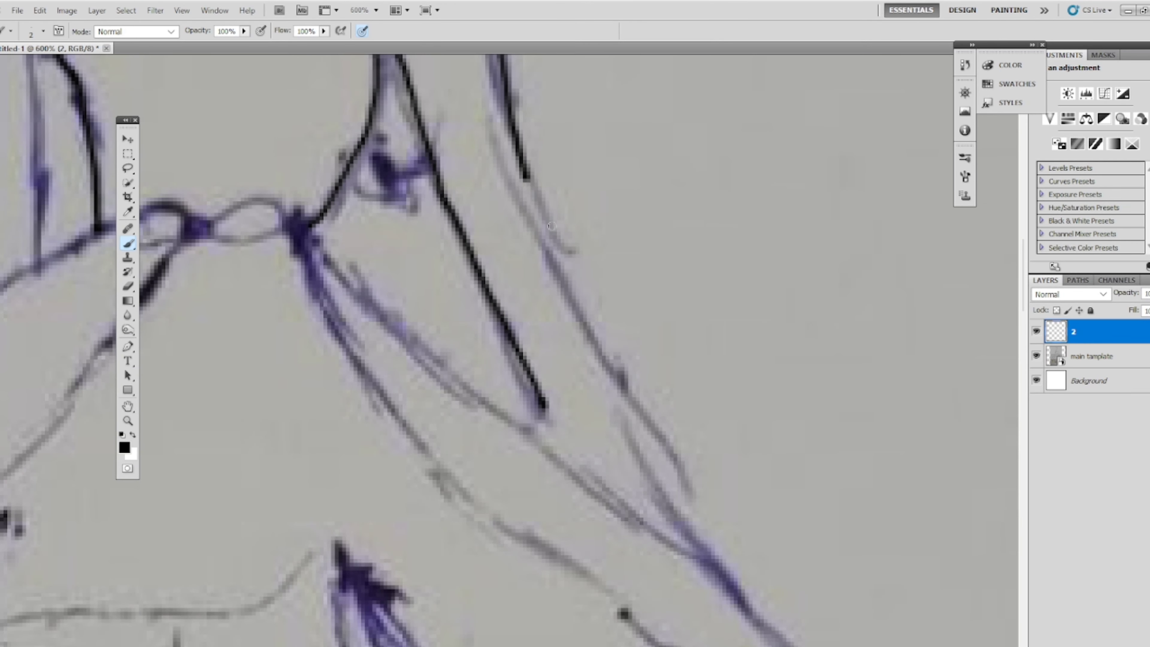
{"action": "mouse_move", "coordinate": [525, 168]}
{"action": "left_mouse_down"}
{"action": "mouse_move", "coordinate": [561, 266]}
{"action": "mouse_move", "coordinate": [716, 541]}
{"action": "left_mouse_up"}
{"action": "key", "text": "ctrl+z"}
{"action": "key", "text": "ctrl+alt+z"}
{"action": "key", "text": "Right"}
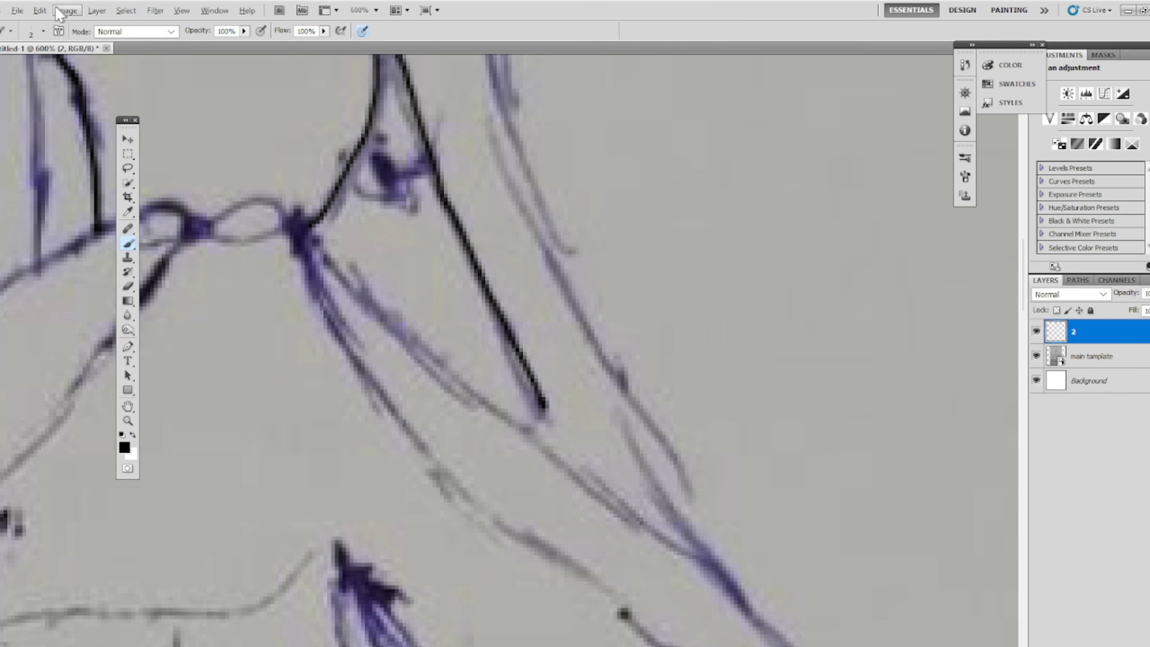
{"action": "key", "text": "Down"}
{"action": "key", "text": "Escape"}
{"action": "key", "text": "ctrl+shift+z"}
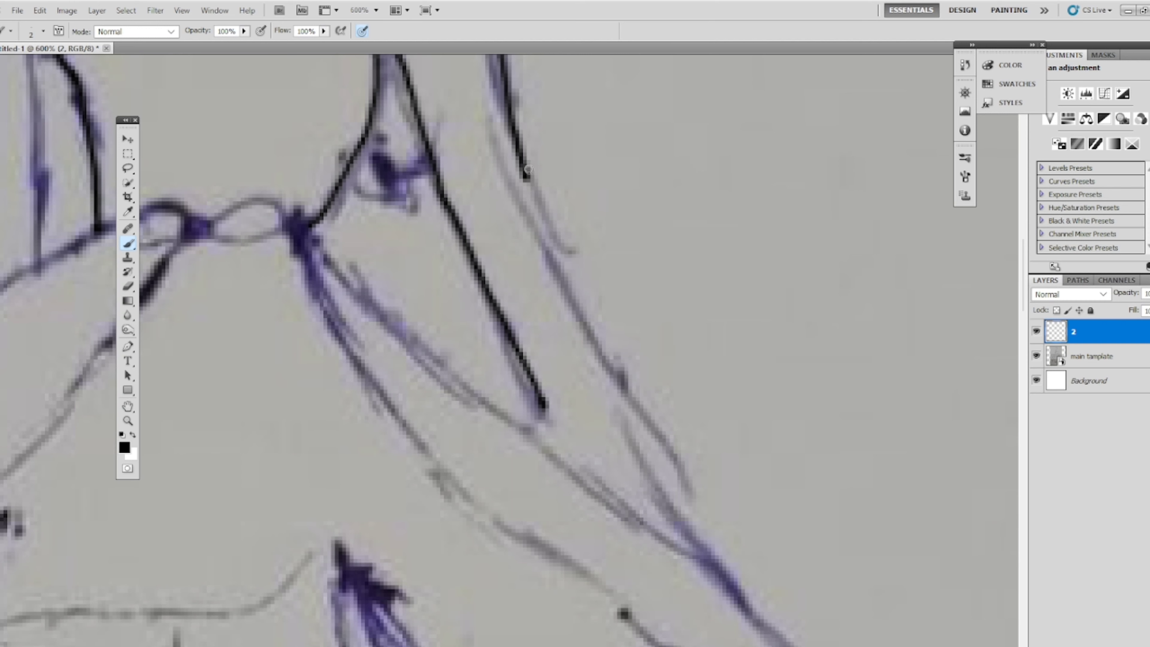
{"action": "left_click_drag", "start_coordinate": [524, 174], "coordinate": [682, 475]}
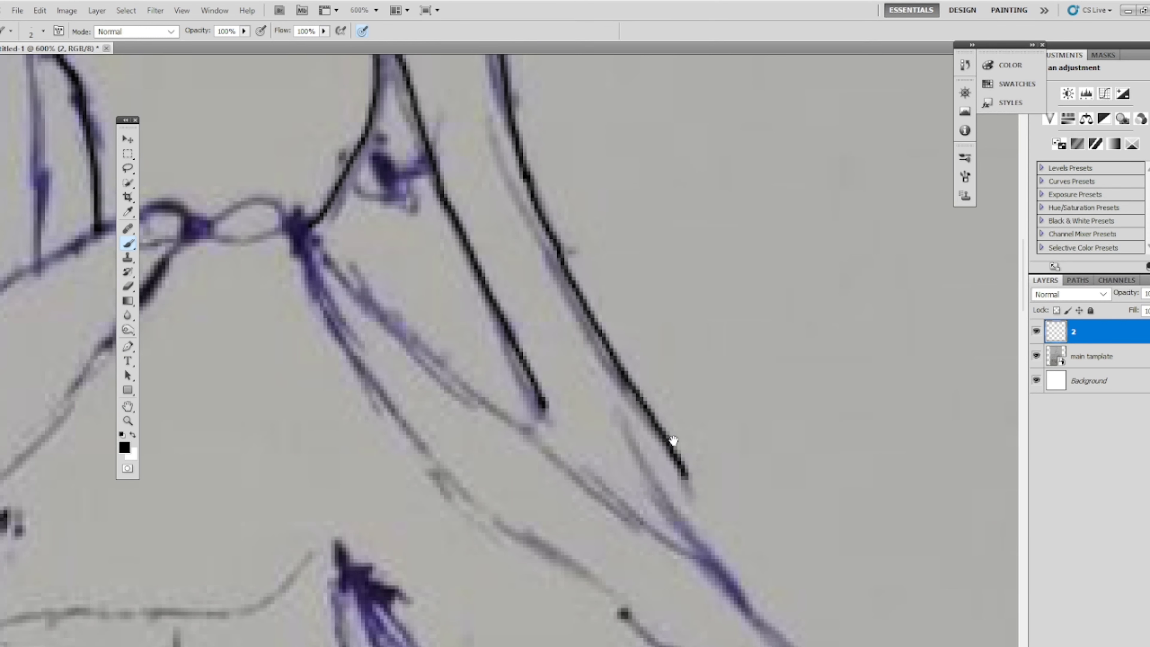
{"action": "scroll", "coordinate": [670, 156], "scroll_direction": "down", "scroll_amount": 5}
{"action": "key", "text": "ctrl+1"}
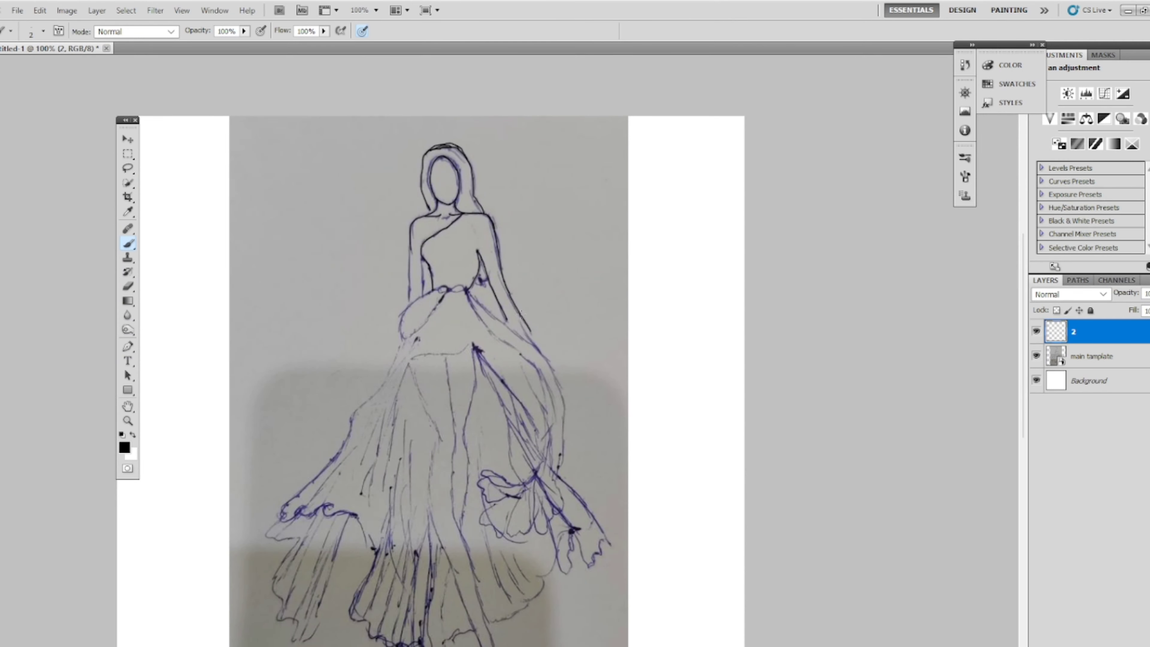
- Extend the arm line and trace the outer and inner edges of the left arm
{"action": "key", "text": "ctrl+plus"}
{"action": "key", "text": "ctrl+plus"}
{"action": "key", "text": "ctrl+plus"}
{"action": "key", "text": "ctrl+plus"}
{"action": "key", "text": "ctrl+plus"}
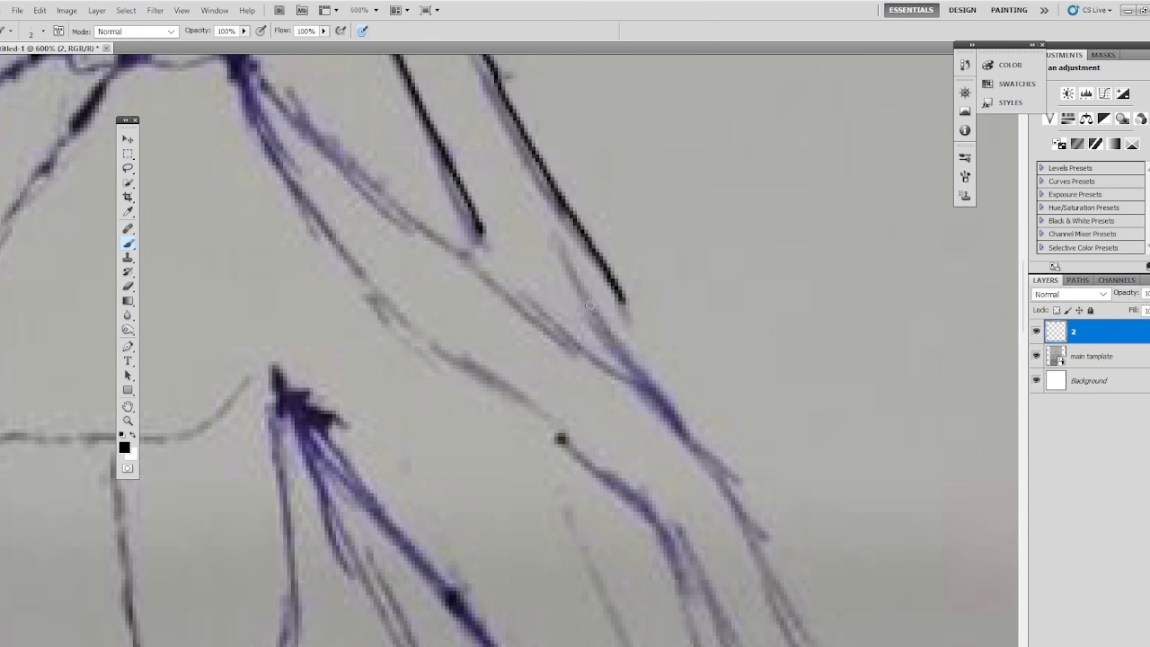
{"action": "left_click_drag", "start_coordinate": [623, 290], "coordinate": [647, 367]}
{"action": "key", "text": "ctrl+minus"}
{"action": "key", "text": "ctrl+minus"}
{"action": "key", "text": "ctrl+minus"}
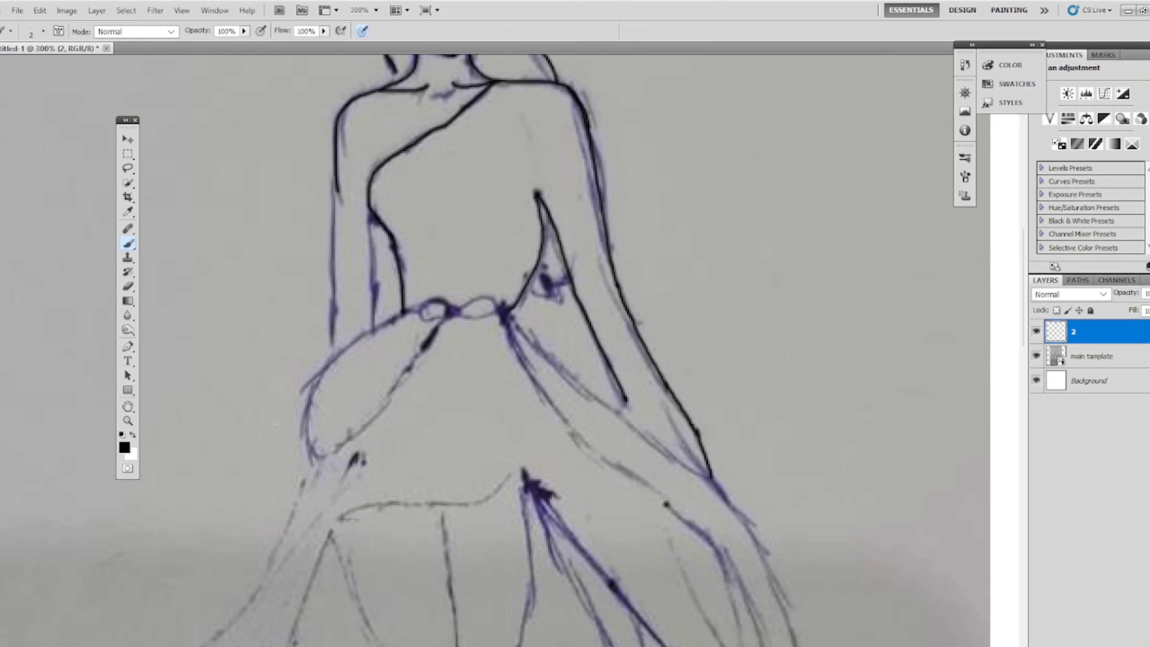
{"action": "left_click_drag", "start_coordinate": [334, 174], "coordinate": [339, 353]}
{"action": "mouse_move", "coordinate": [369, 202]}
{"action": "left_mouse_down"}
{"action": "mouse_move", "coordinate": [376, 314]}
{"action": "mouse_move", "coordinate": [441, 329]}
{"action": "left_mouse_up"}
- Raise the brush size to 3, outline the belt bow and hand loop, and trace the right skirt edge
{"action": "key", "text": "bracketright"}
{"action": "left_click_drag", "start_coordinate": [416, 308], "coordinate": [491, 308]}
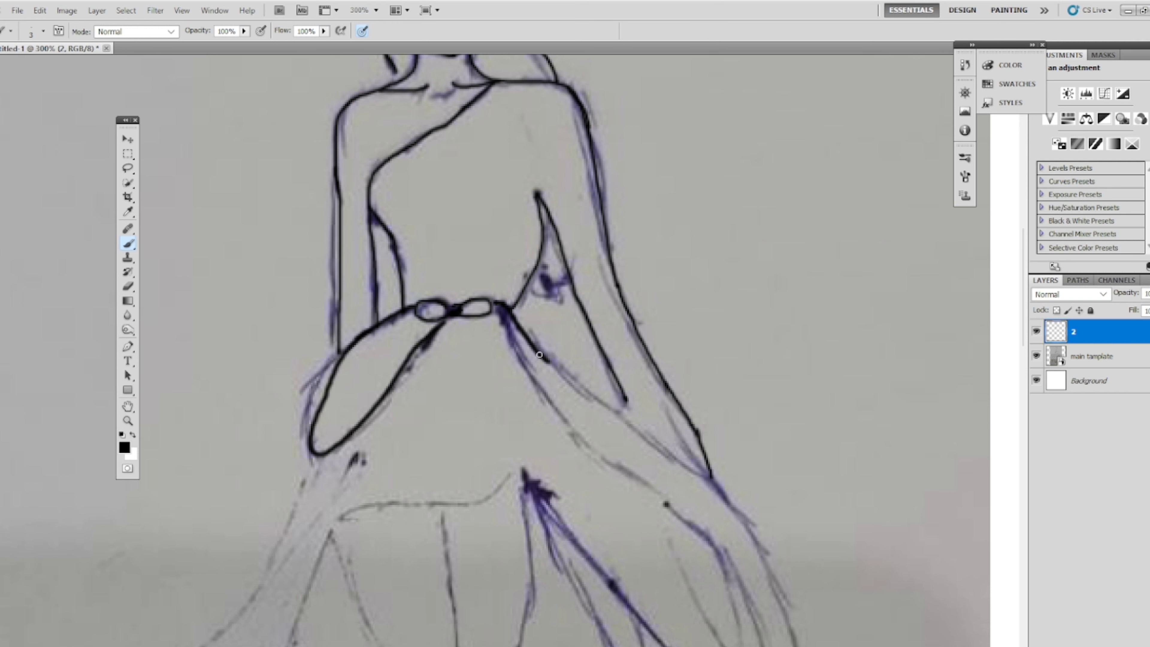
{"action": "left_click_drag", "start_coordinate": [539, 355], "coordinate": [571, 388]}
{"action": "left_click_drag", "start_coordinate": [624, 429], "coordinate": [697, 471]}
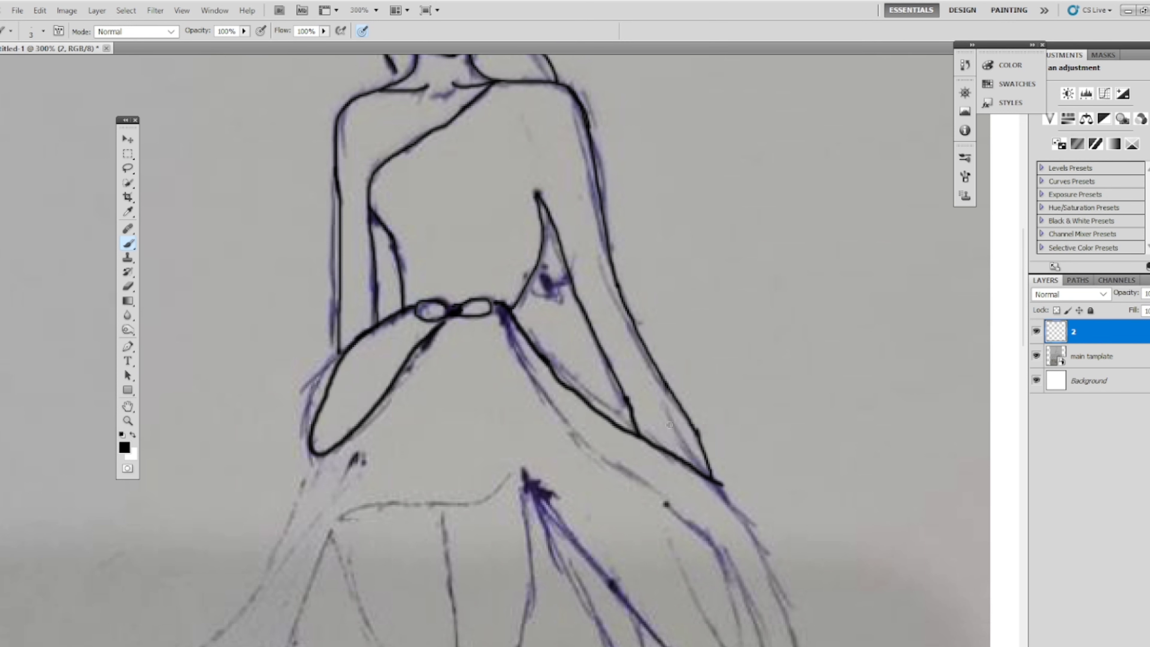
{"action": "left_click_drag", "start_coordinate": [669, 414], "coordinate": [598, 122]}
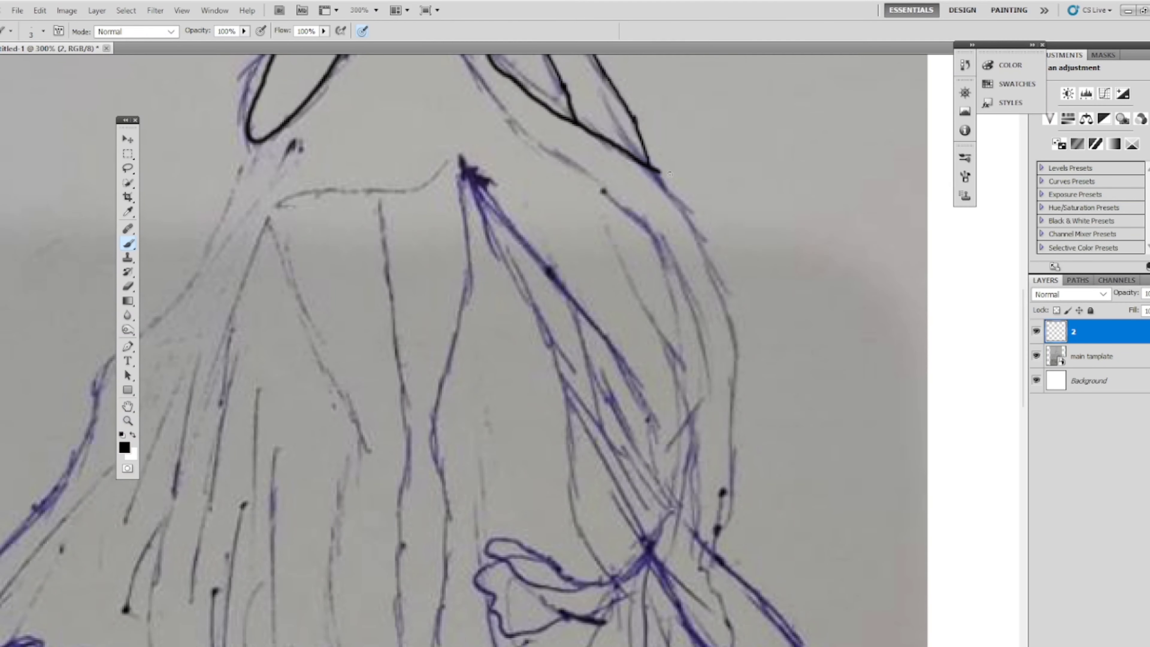
{"action": "mouse_move", "coordinate": [699, 234]}
{"action": "left_mouse_down"}
{"action": "mouse_move", "coordinate": [738, 439]}
{"action": "mouse_move", "coordinate": [722, 526]}
{"action": "left_mouse_up"}
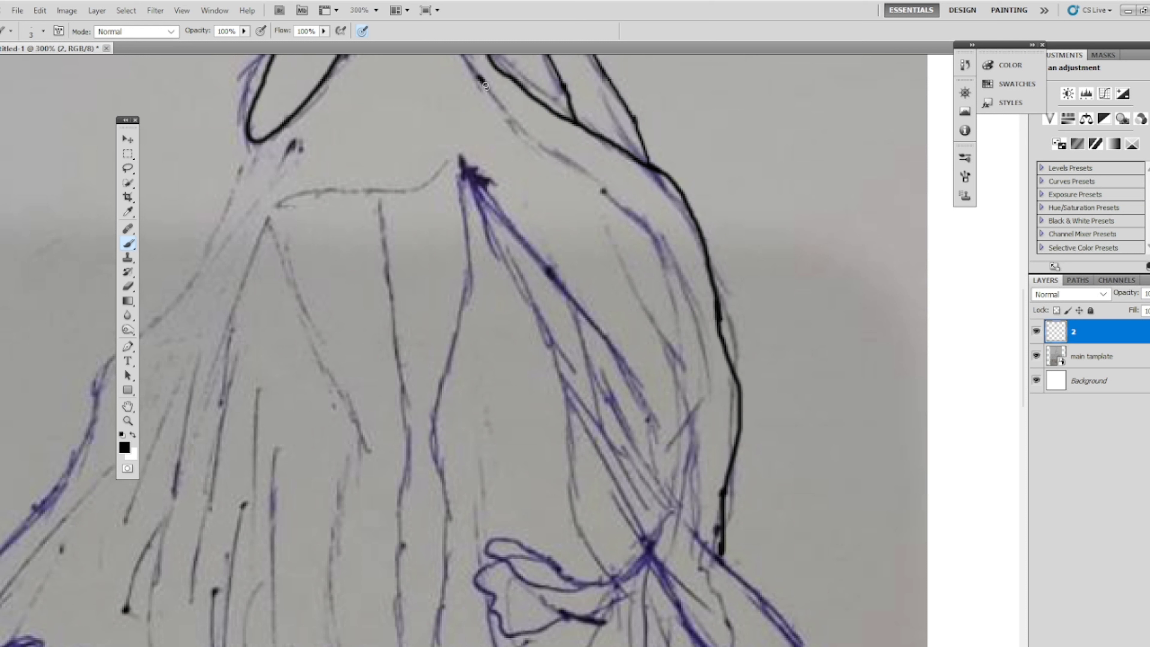
- Trace the outer right drape edge down to the ruffled hem and an inner fold line
{"action": "mouse_move", "coordinate": [485, 85]}
{"action": "left_mouse_down"}
{"action": "mouse_move", "coordinate": [671, 273]}
{"action": "mouse_move", "coordinate": [717, 355]}
{"action": "left_mouse_up"}
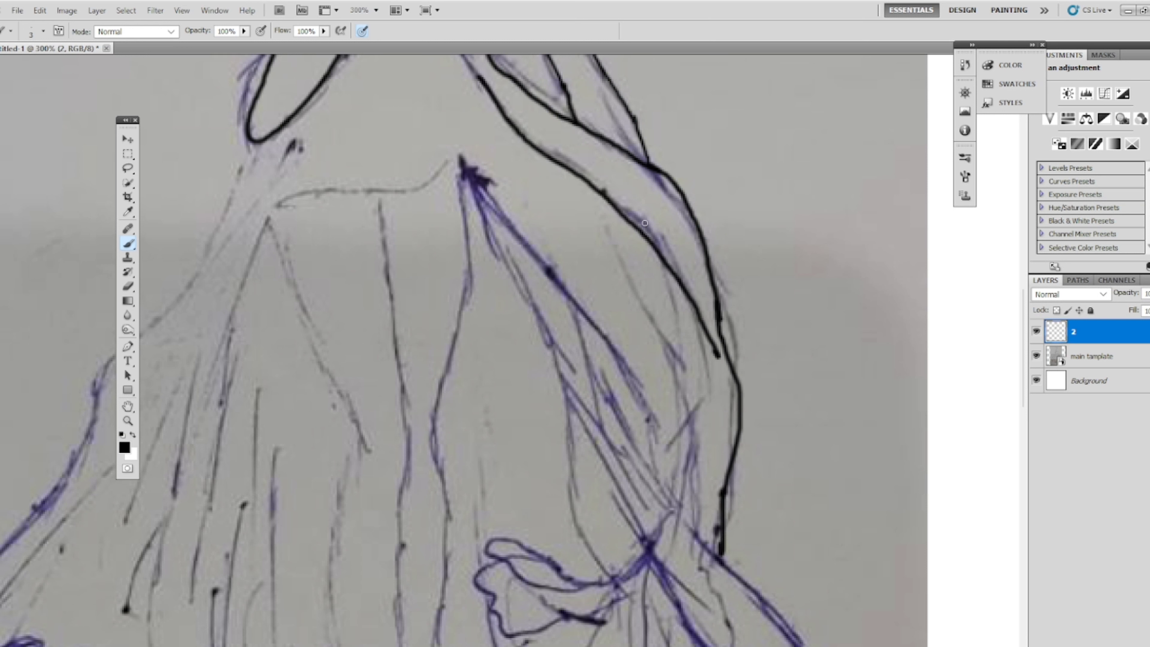
{"action": "left_click_drag", "start_coordinate": [645, 222], "coordinate": [697, 365]}
{"action": "mouse_move", "coordinate": [601, 229]}
{"action": "left_mouse_down"}
{"action": "mouse_move", "coordinate": [694, 356]}
{"action": "mouse_move", "coordinate": [695, 428]}
{"action": "left_mouse_up"}
{"action": "key", "text": "ctrl+alt+z"}
{"action": "key", "text": "ctrl+alt+z"}
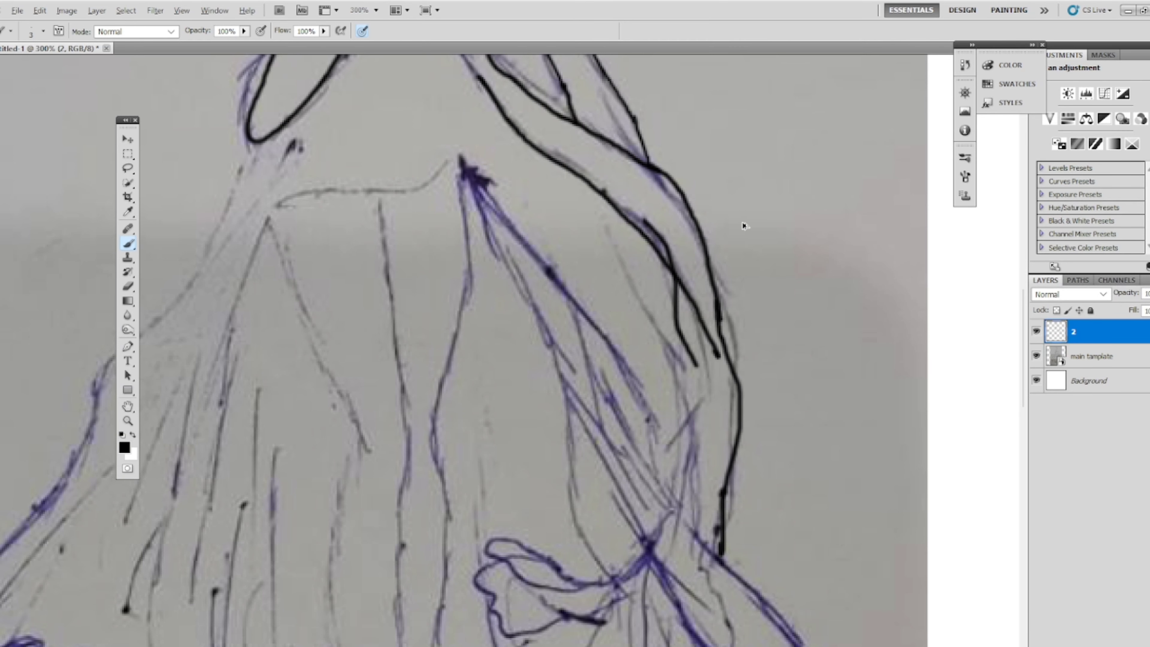
{"action": "key", "text": "ctrl+alt+z"}
{"action": "left_click_drag", "start_coordinate": [765, 364], "coordinate": [757, 168]}
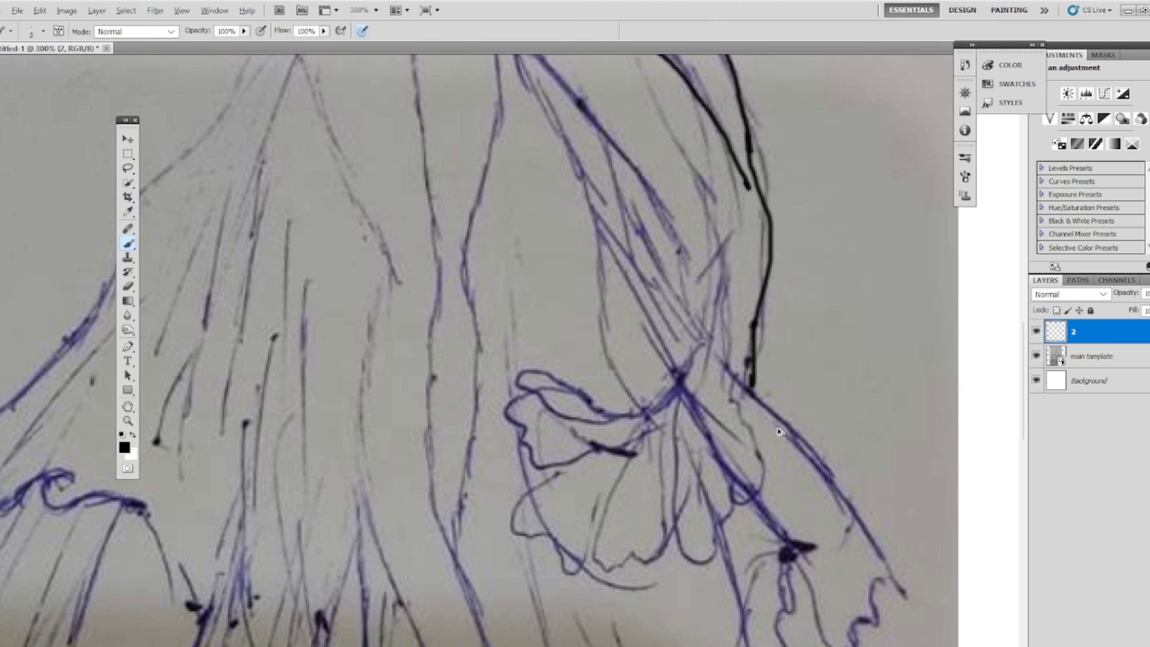
{"action": "mouse_move", "coordinate": [743, 375]}
{"action": "left_mouse_down"}
{"action": "mouse_move", "coordinate": [910, 596]}
{"action": "mouse_move", "coordinate": [855, 637]}
{"action": "left_mouse_up"}
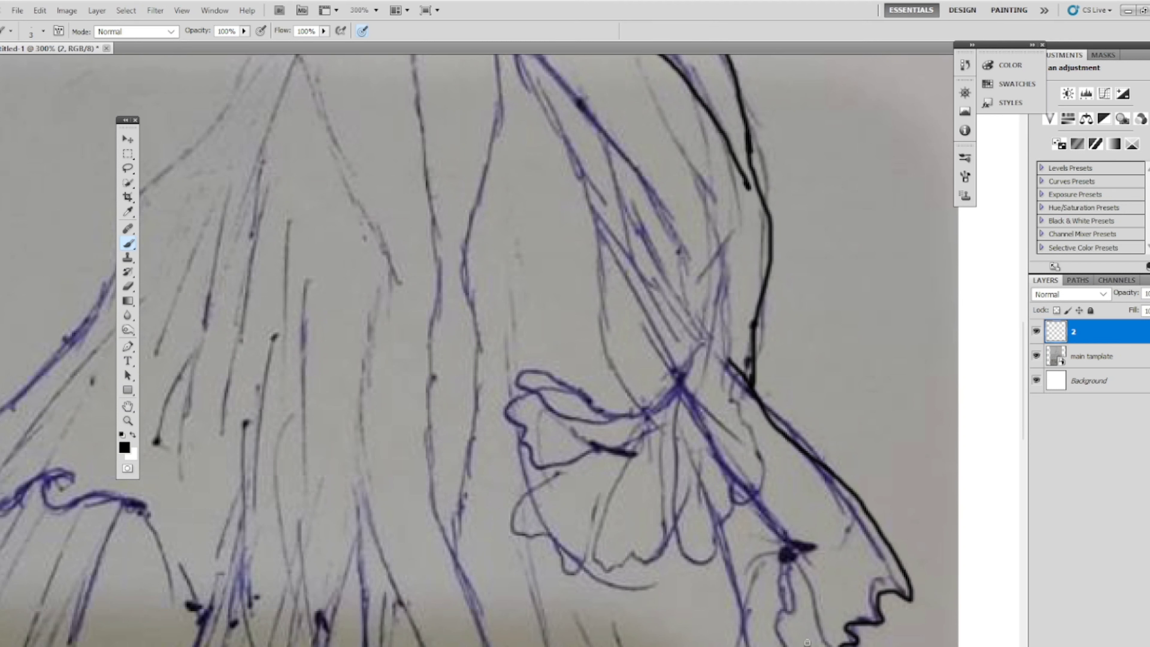
{"action": "left_click_drag", "start_coordinate": [800, 573], "coordinate": [625, 246]}
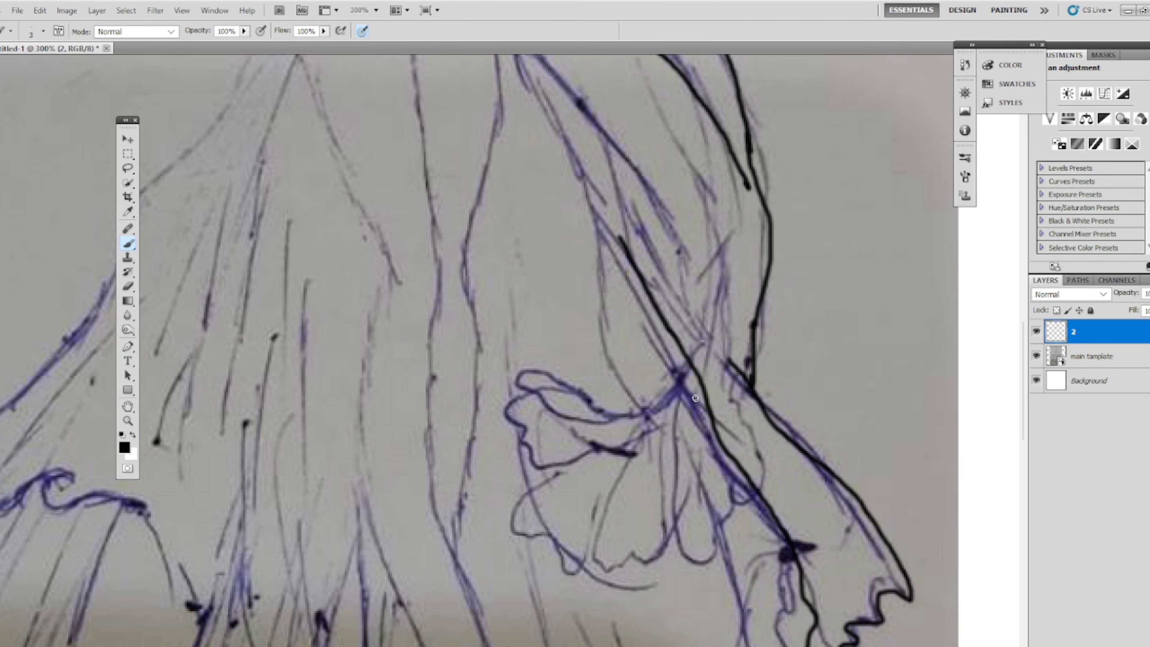
- Trace the panel line from its apex toward the hem and add a second inner line
{"action": "left_click_drag", "start_coordinate": [628, 130], "coordinate": [688, 234]}
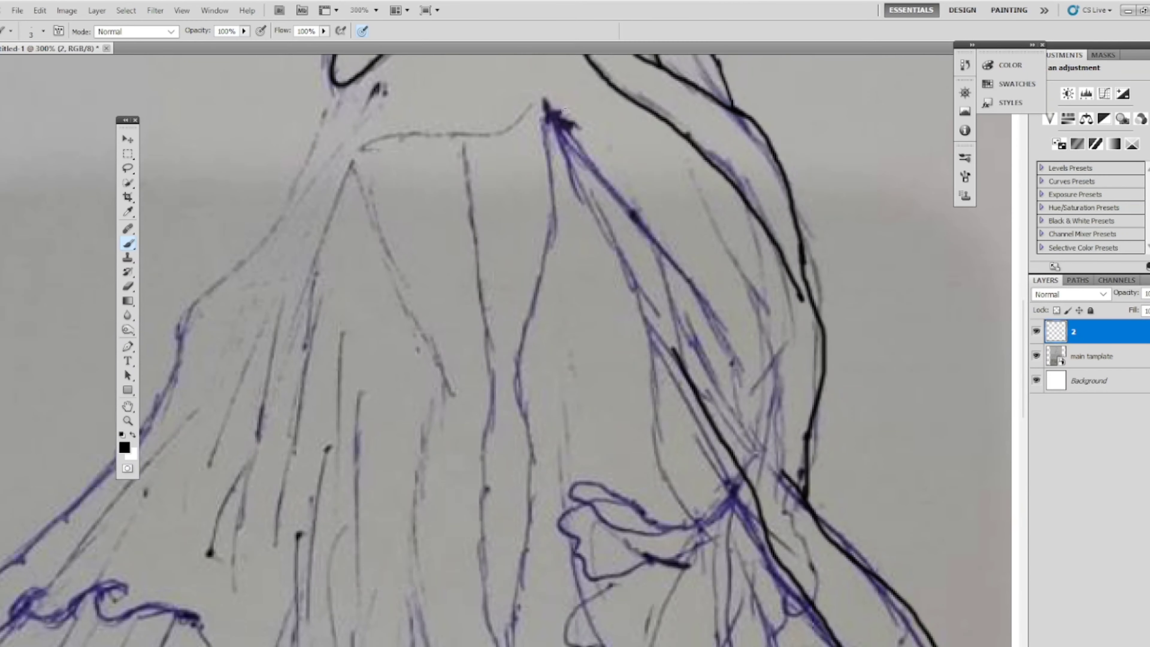
{"action": "mouse_move", "coordinate": [549, 117]}
{"action": "left_mouse_down"}
{"action": "mouse_move", "coordinate": [627, 240]}
{"action": "mouse_move", "coordinate": [691, 514]}
{"action": "left_mouse_up"}
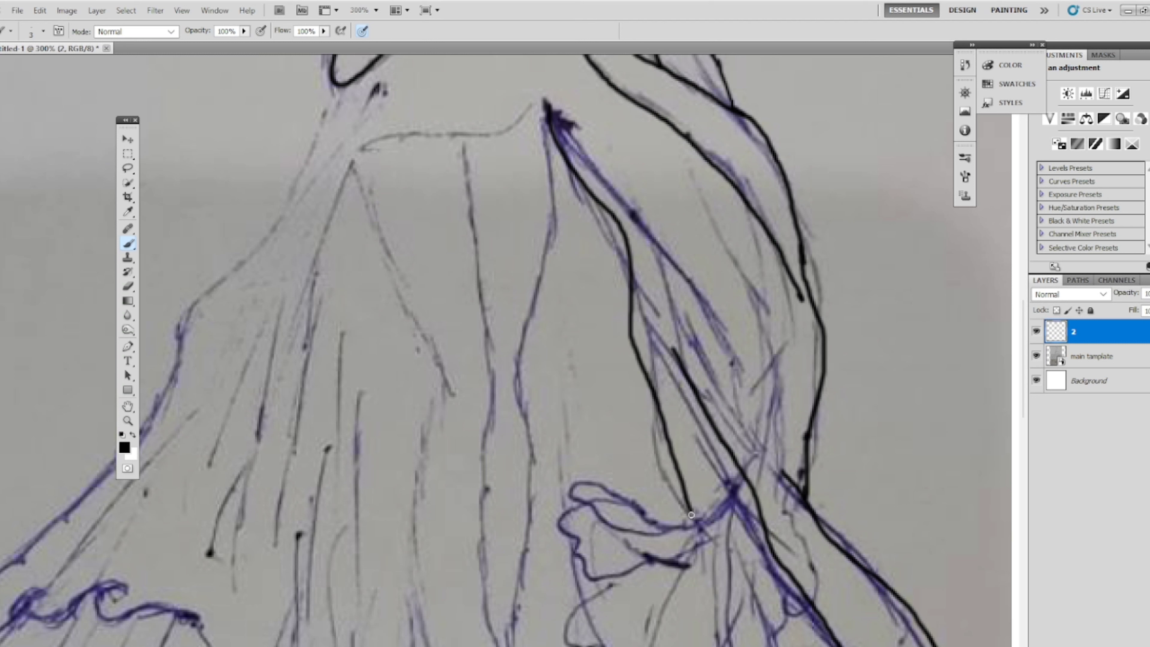
{"action": "key", "text": "ctrl+z"}
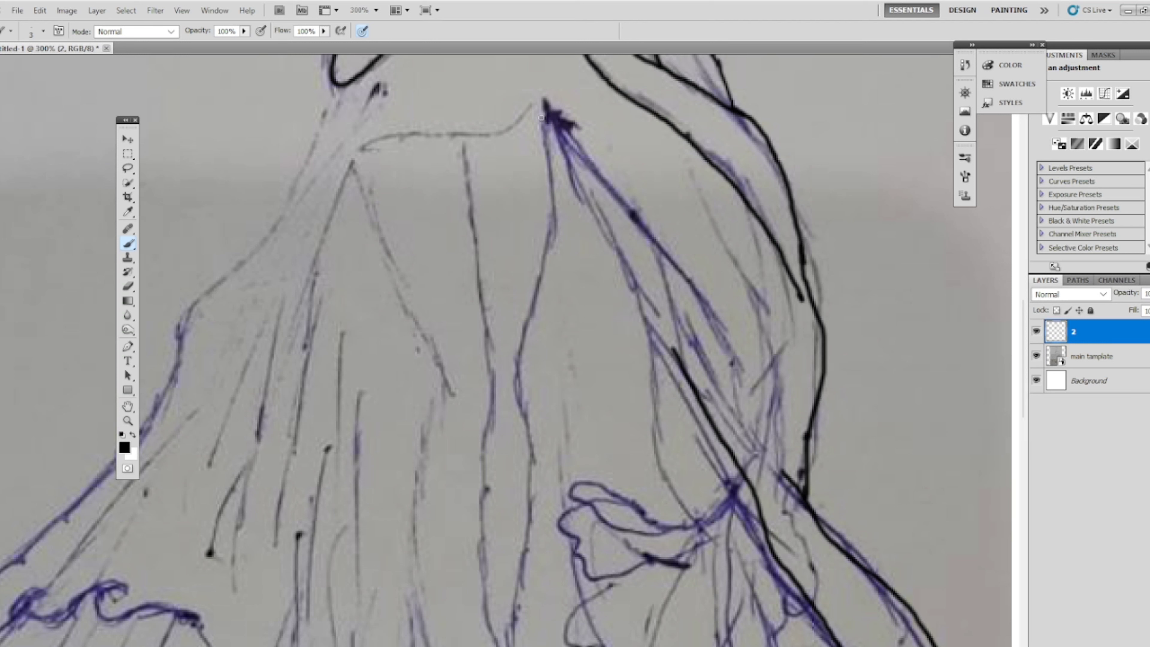
{"action": "left_click_drag", "start_coordinate": [553, 111], "coordinate": [680, 327]}
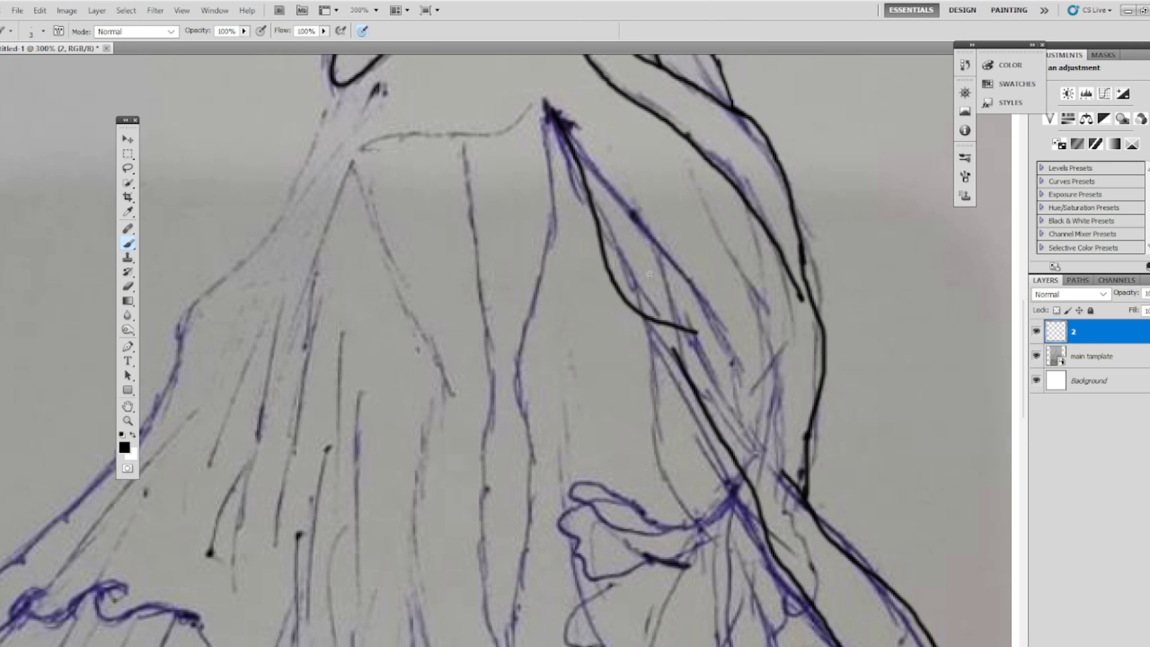
{"action": "key", "text": "ctrl+z"}
{"action": "left_click_drag", "start_coordinate": [549, 116], "coordinate": [697, 372]}
{"action": "left_click_drag", "start_coordinate": [715, 382], "coordinate": [790, 514]}
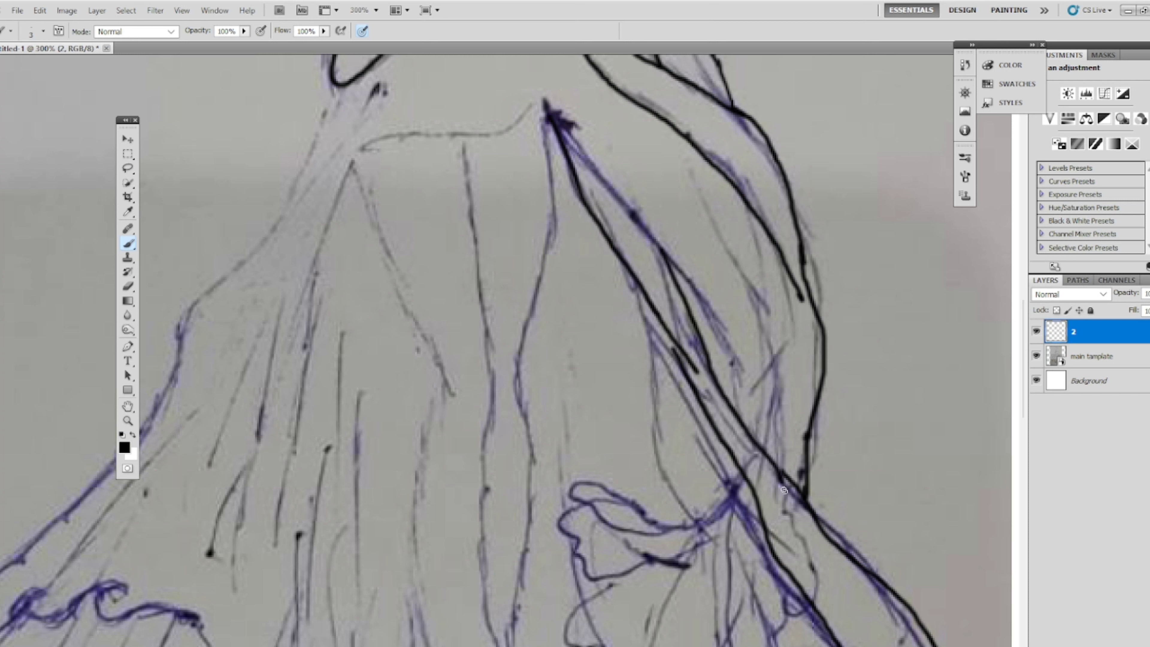
{"action": "mouse_move", "coordinate": [662, 249]}
{"action": "left_mouse_down"}
{"action": "mouse_move", "coordinate": [650, 418]}
{"action": "mouse_move", "coordinate": [699, 516]}
{"action": "mouse_move", "coordinate": [770, 321]}
{"action": "left_mouse_up"}
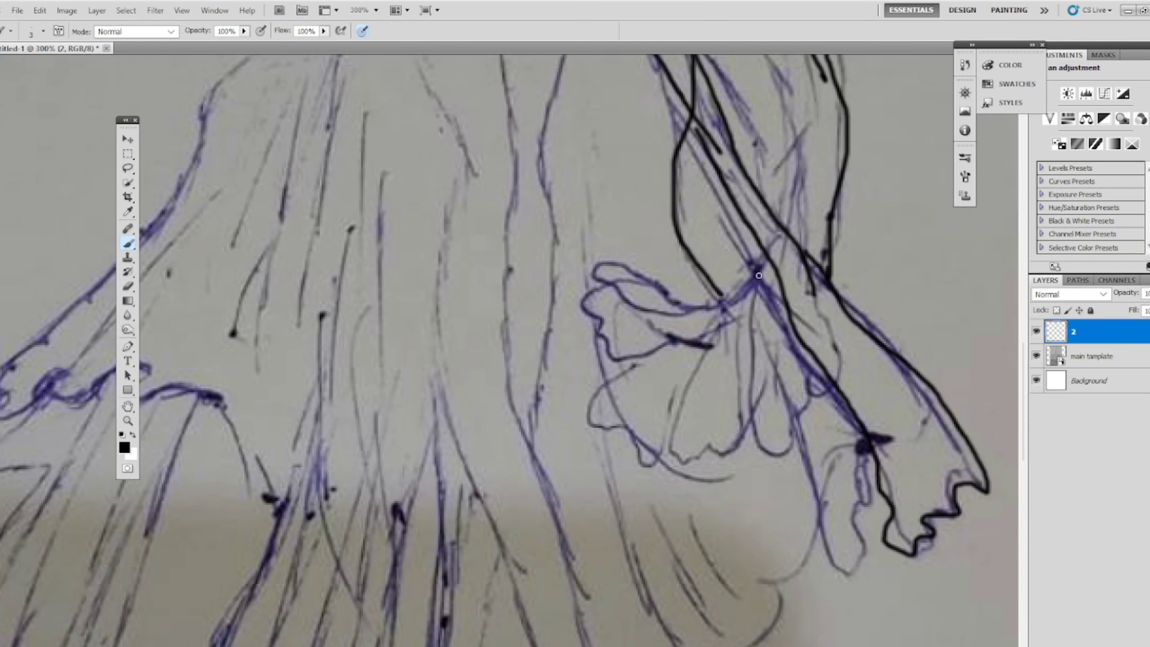
- Outline the bow's lower petals from the tip to the stem junction
{"action": "mouse_move", "coordinate": [758, 275]}
{"action": "left_mouse_down"}
{"action": "mouse_move", "coordinate": [670, 301]}
{"action": "mouse_move", "coordinate": [598, 274]}
{"action": "mouse_move", "coordinate": [713, 313]}
{"action": "left_mouse_up"}
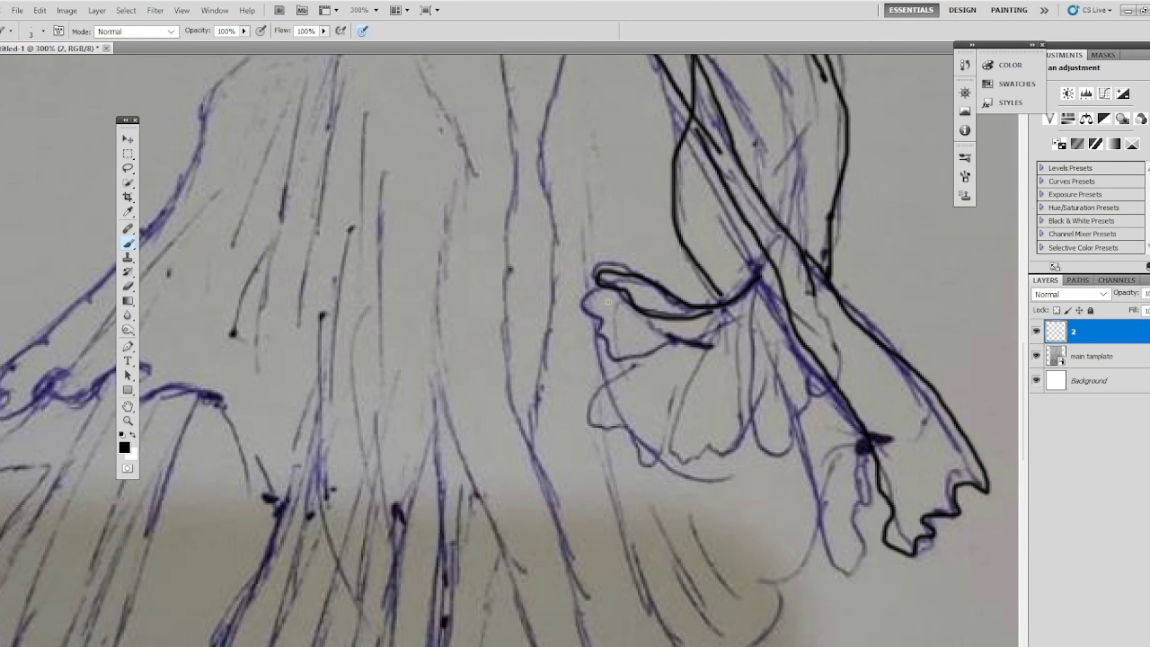
{"action": "mouse_move", "coordinate": [592, 294]}
{"action": "left_mouse_down"}
{"action": "mouse_move", "coordinate": [607, 349]}
{"action": "mouse_move", "coordinate": [736, 319]}
{"action": "left_mouse_up"}
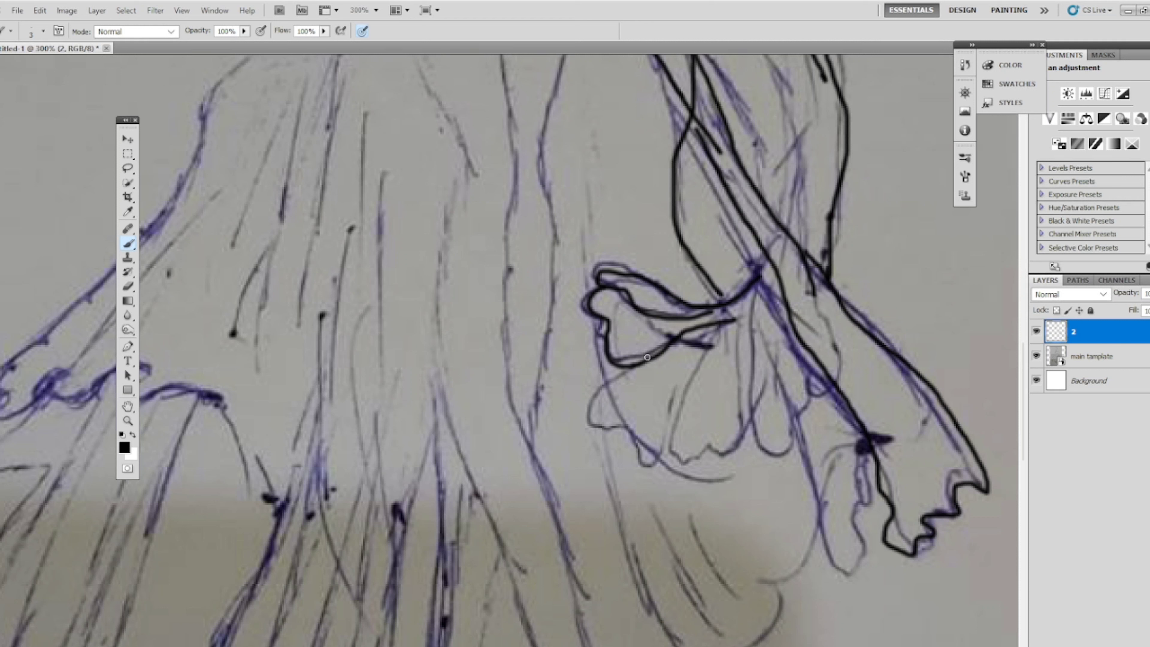
{"action": "mouse_move", "coordinate": [650, 356]}
{"action": "left_mouse_down"}
{"action": "mouse_move", "coordinate": [629, 424]}
{"action": "mouse_move", "coordinate": [692, 375]}
{"action": "left_mouse_up"}
{"action": "mouse_move", "coordinate": [736, 319]}
{"action": "left_mouse_down"}
{"action": "mouse_move", "coordinate": [684, 383]}
{"action": "mouse_move", "coordinate": [742, 448]}
{"action": "mouse_move", "coordinate": [746, 326]}
{"action": "left_mouse_up"}
{"action": "mouse_move", "coordinate": [739, 452]}
{"action": "left_mouse_down"}
{"action": "mouse_move", "coordinate": [790, 408]}
{"action": "mouse_move", "coordinate": [790, 326]}
{"action": "mouse_move", "coordinate": [763, 222]}
{"action": "left_mouse_up"}
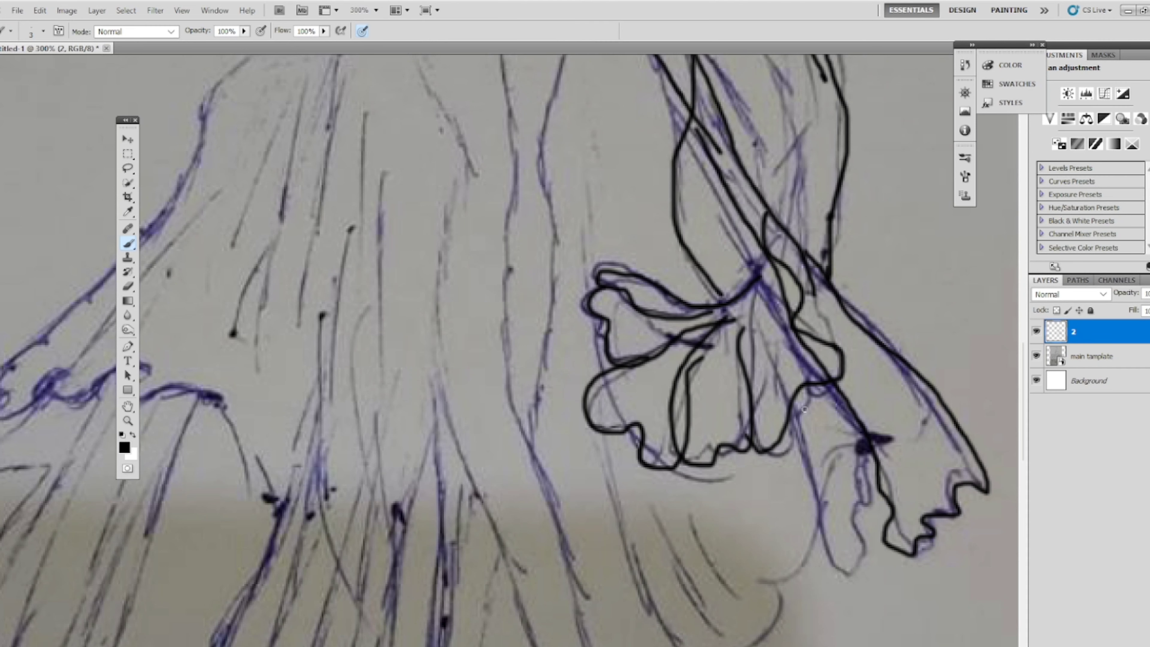
- Trace the lobe hanging below the bow and a wavy stretch of the skirt hem
{"action": "mouse_move", "coordinate": [747, 295]}
{"action": "left_mouse_down"}
{"action": "mouse_move", "coordinate": [782, 378]}
{"action": "mouse_move", "coordinate": [813, 516]}
{"action": "mouse_move", "coordinate": [874, 564]}
{"action": "mouse_move", "coordinate": [871, 440]}
{"action": "left_mouse_up"}
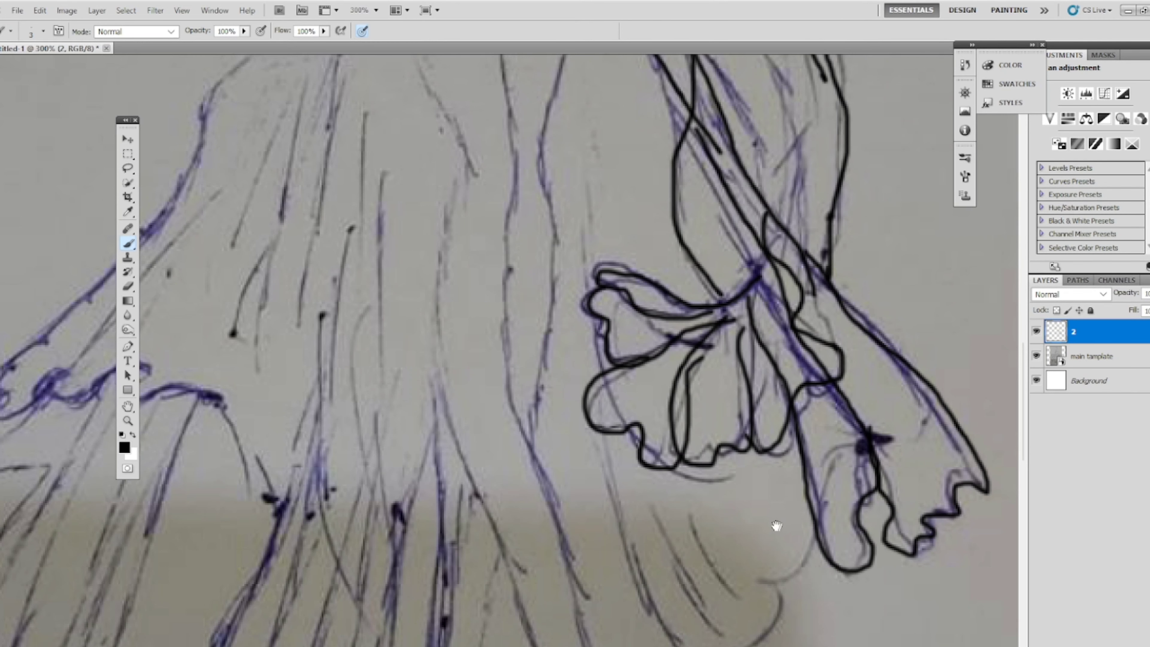
{"action": "scroll", "coordinate": [796, 453], "scroll_direction": "down", "scroll_amount": 5}
{"action": "mouse_move", "coordinate": [869, 298]}
{"action": "left_mouse_down"}
{"action": "mouse_move", "coordinate": [813, 362]}
{"action": "mouse_move", "coordinate": [777, 432]}
{"action": "left_mouse_up"}
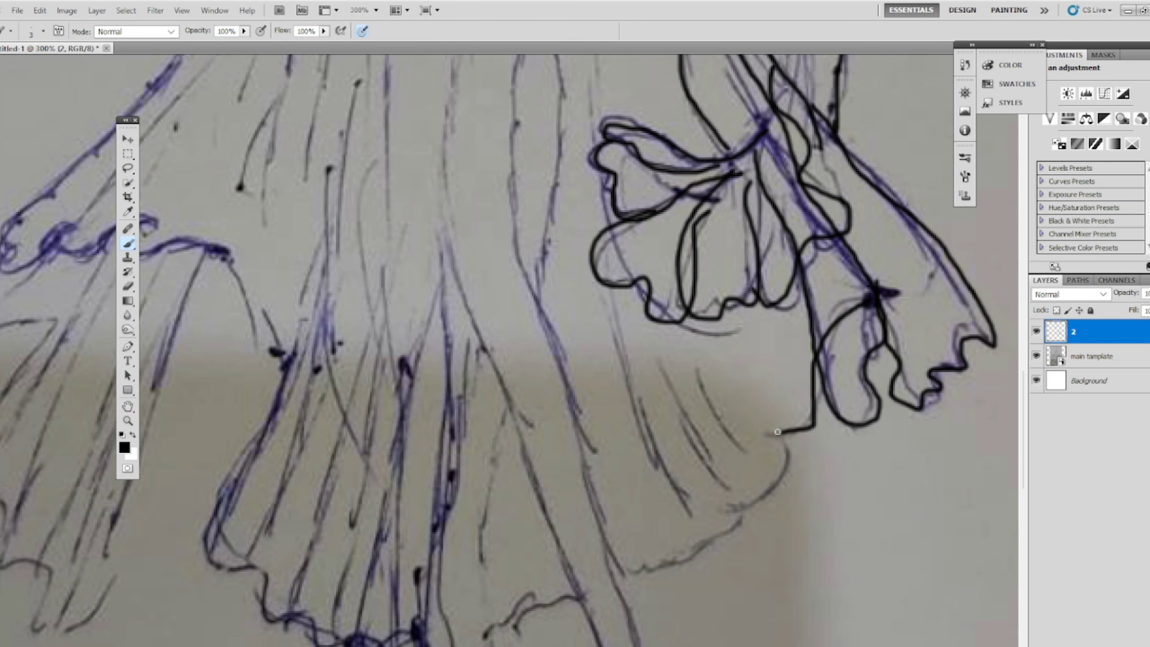
{"action": "key", "text": "ctrl+z"}
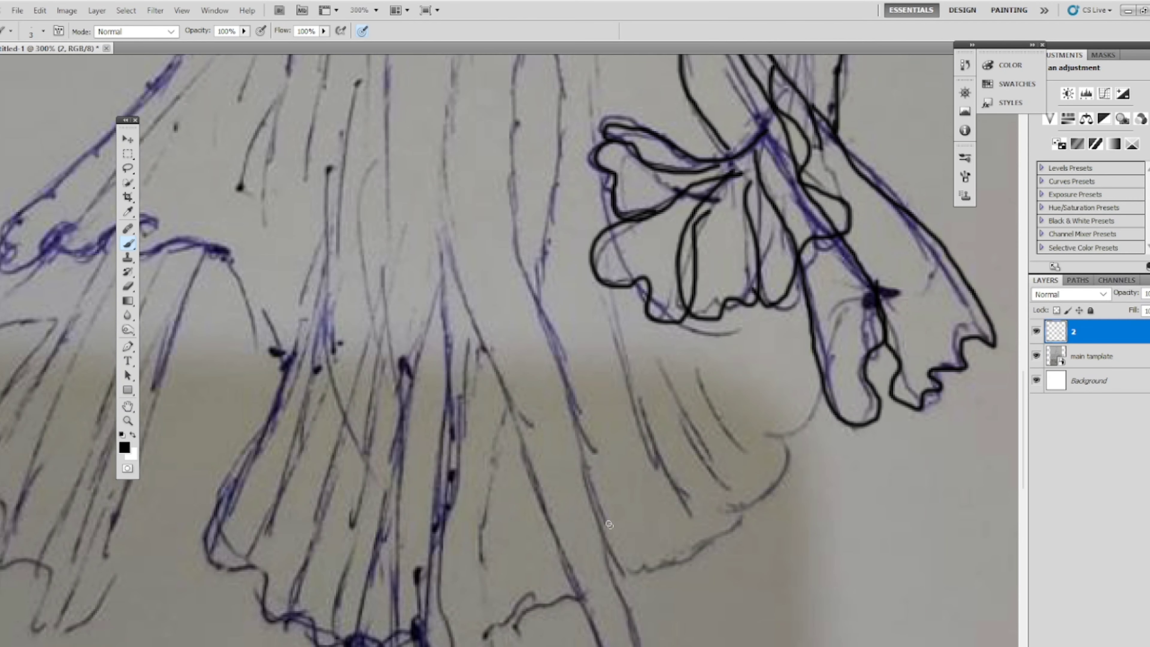
{"action": "mouse_move", "coordinate": [614, 575]}
{"action": "left_mouse_down"}
{"action": "mouse_move", "coordinate": [761, 501]}
{"action": "mouse_move", "coordinate": [774, 431]}
{"action": "mouse_move", "coordinate": [823, 381]}
{"action": "left_mouse_up"}
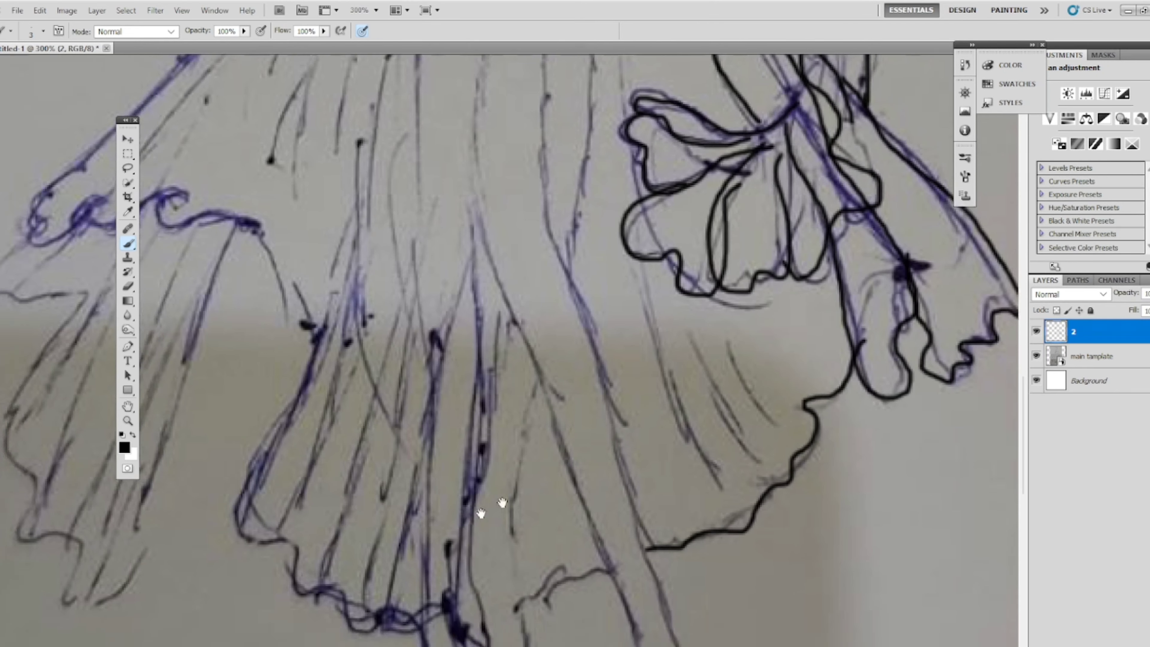
- Trace the two skirt edges falling from the waist bow
{"action": "left_click_drag", "start_coordinate": [478, 510], "coordinate": [566, 634]}
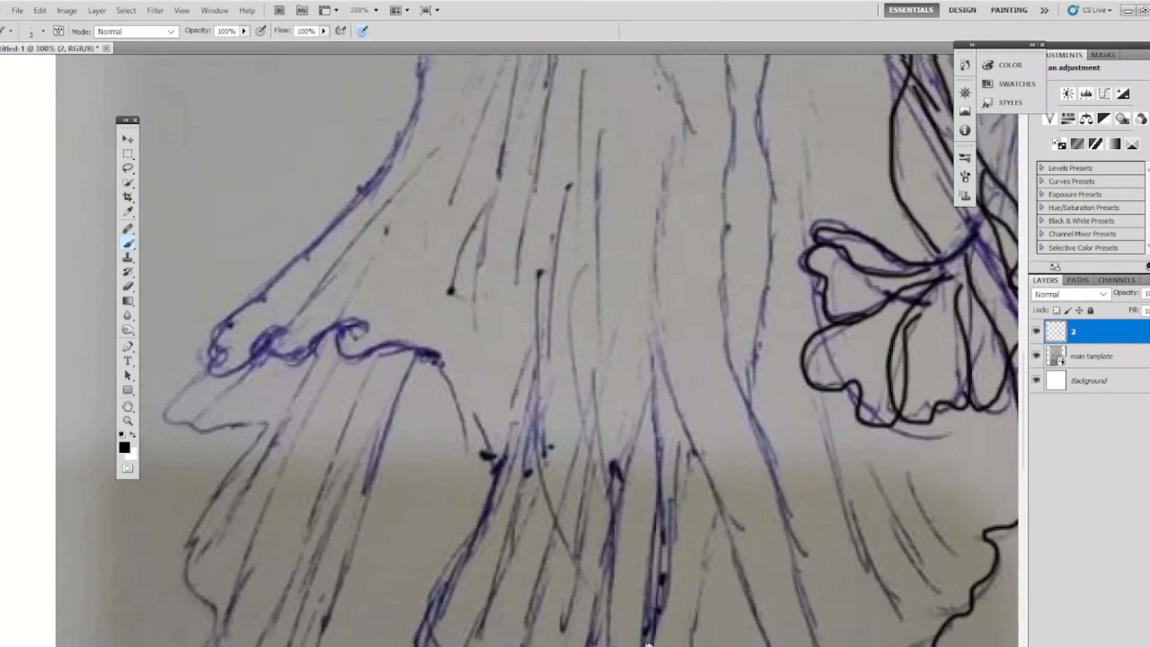
{"action": "left_click_drag", "start_coordinate": [589, 317], "coordinate": [746, 543]}
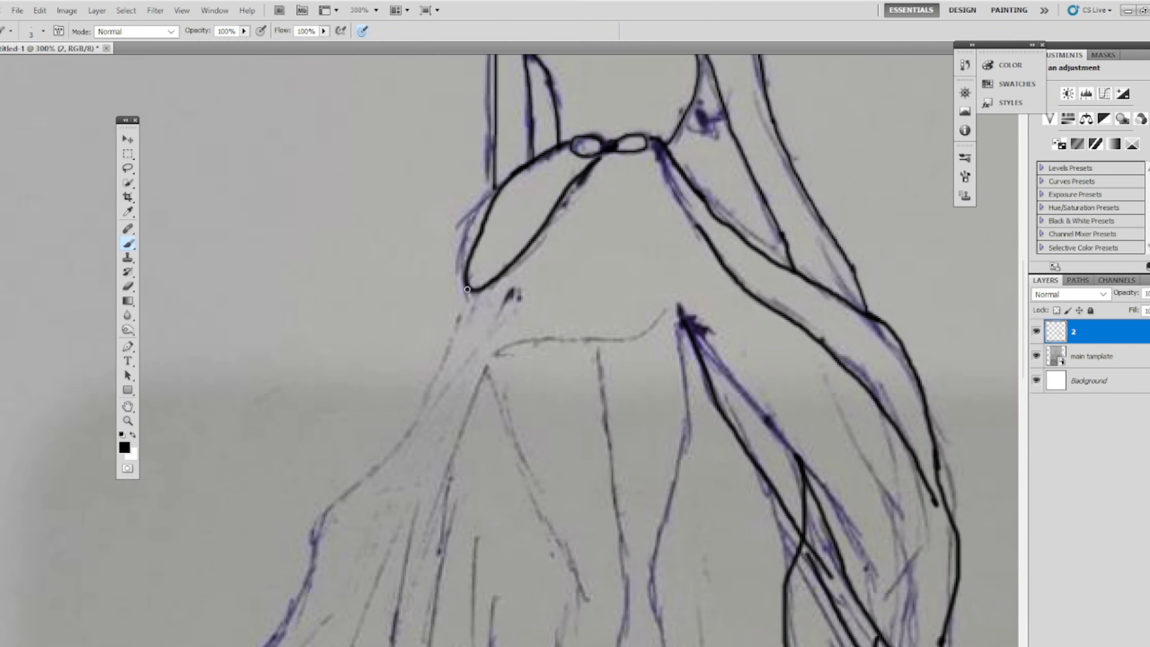
{"action": "mouse_move", "coordinate": [468, 289]}
{"action": "left_mouse_down"}
{"action": "mouse_move", "coordinate": [400, 440]}
{"action": "mouse_move", "coordinate": [321, 514]}
{"action": "mouse_move", "coordinate": [262, 645]}
{"action": "left_mouse_up"}
{"action": "mouse_move", "coordinate": [511, 289]}
{"action": "left_mouse_down"}
{"action": "mouse_move", "coordinate": [436, 496]}
{"action": "mouse_move", "coordinate": [426, 645]}
{"action": "left_mouse_up"}
- Draw the waistline seam across the hips, discard a fold line, and zoom to 400%
{"action": "mouse_move", "coordinate": [693, 302]}
{"action": "left_mouse_down"}
{"action": "mouse_move", "coordinate": [636, 329]}
{"action": "mouse_move", "coordinate": [501, 344]}
{"action": "left_mouse_up"}
{"action": "key", "text": "ctrl+z"}
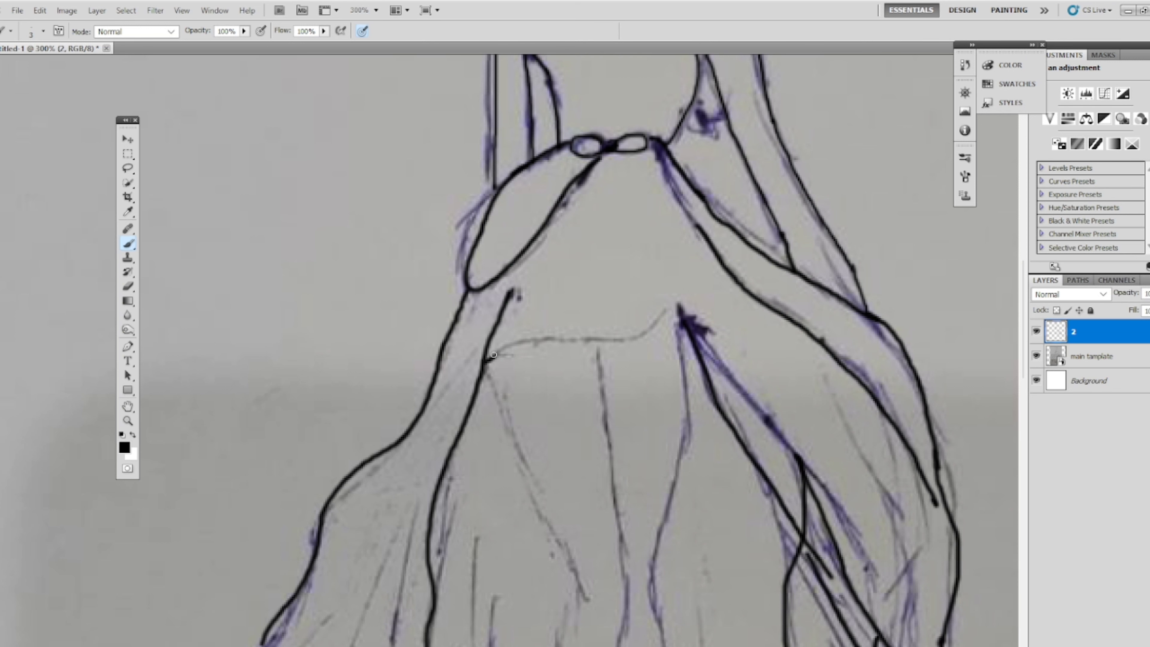
{"action": "mouse_move", "coordinate": [494, 355]}
{"action": "left_mouse_down"}
{"action": "mouse_move", "coordinate": [530, 339]}
{"action": "mouse_move", "coordinate": [653, 338]}
{"action": "mouse_move", "coordinate": [683, 311]}
{"action": "left_mouse_up"}
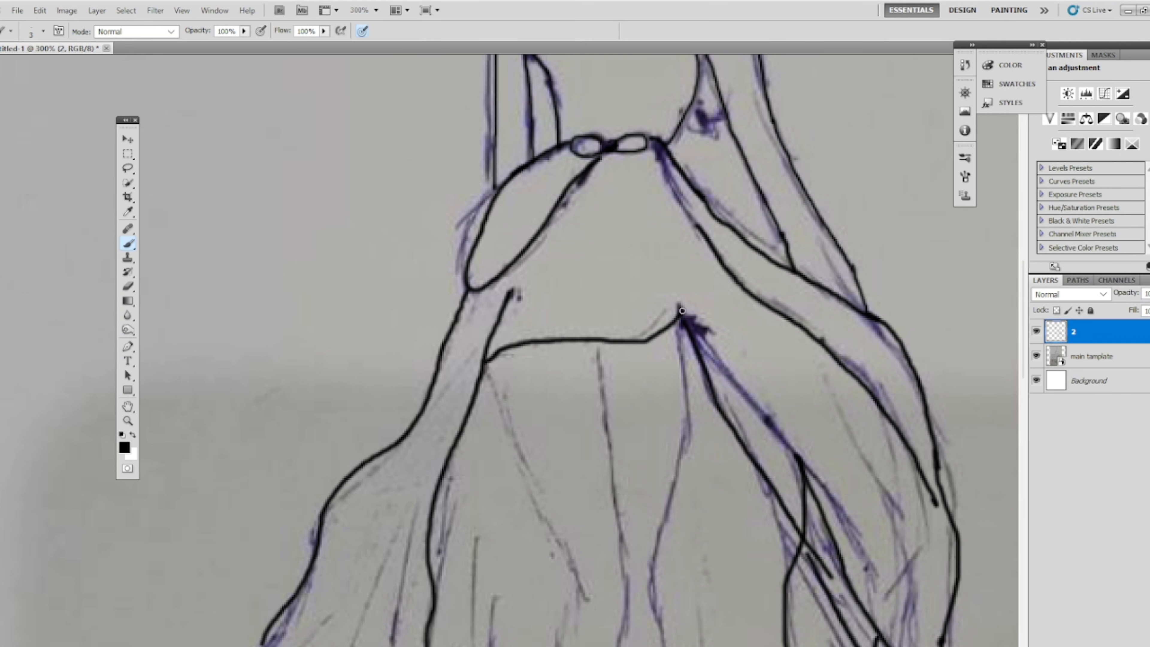
{"action": "left_click_drag", "start_coordinate": [593, 387], "coordinate": [624, 184]}
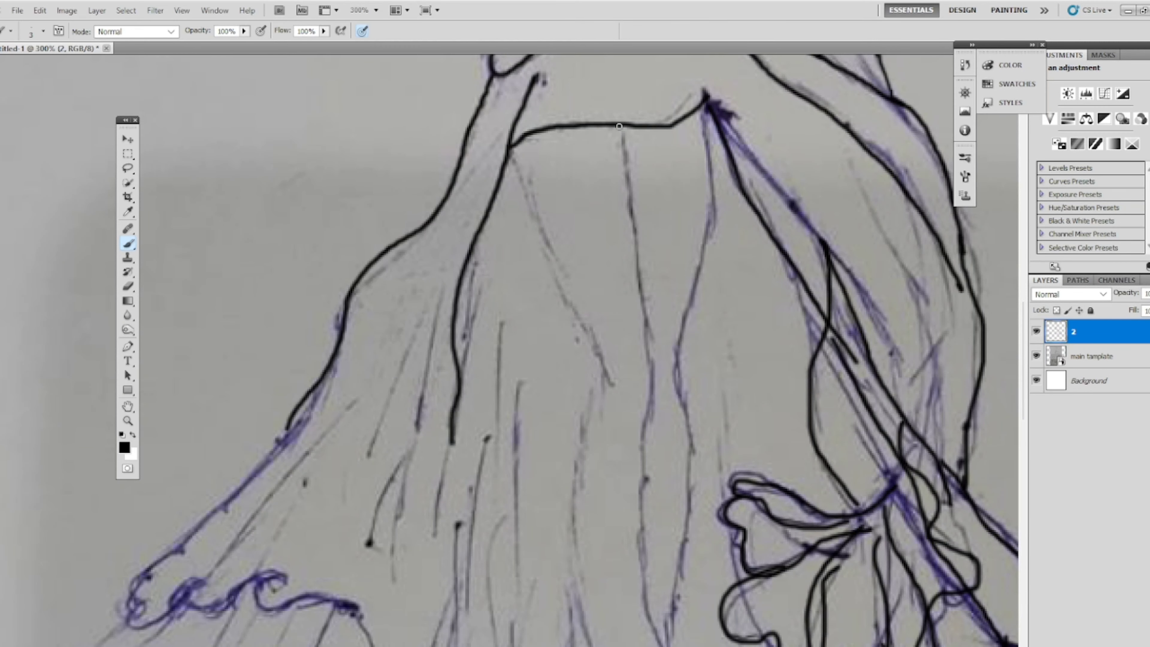
{"action": "left_click_drag", "start_coordinate": [619, 126], "coordinate": [624, 221]}
{"action": "key", "text": "ctrl+alt+z"}
{"action": "key", "text": "ctrl+alt+z"}
{"action": "key", "text": "ctrl+plus"}
{"action": "left_click_drag", "start_coordinate": [623, 136], "coordinate": [542, 262]}
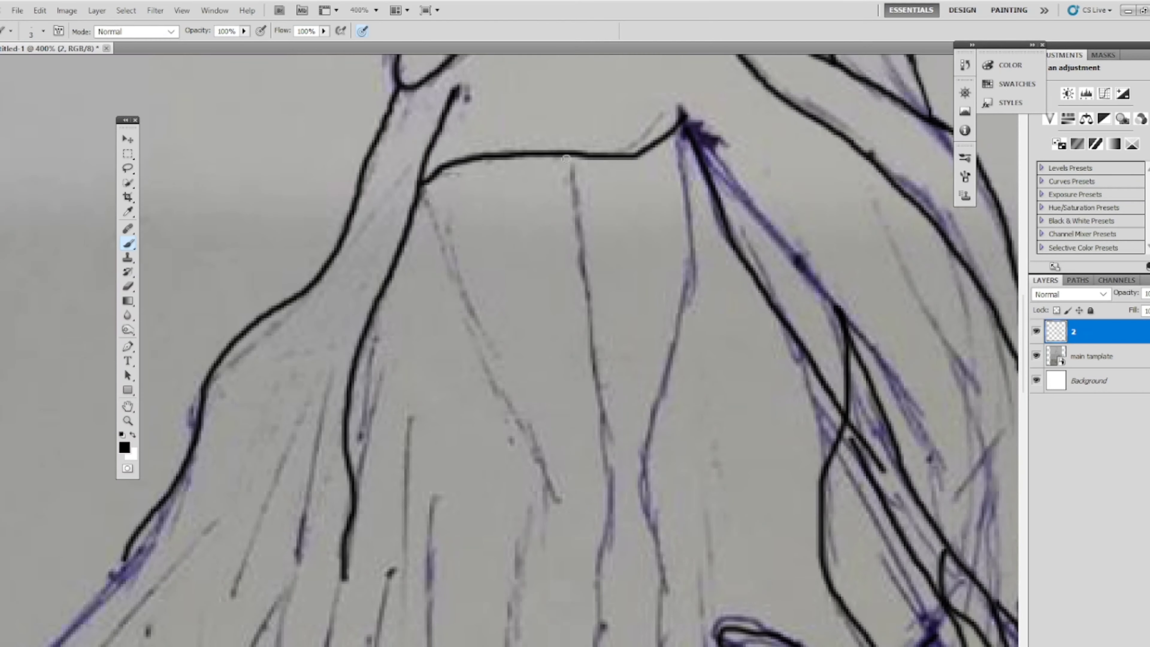
- Trace the central fold from the waistline and start the fold from the bodice point in black
{"action": "mouse_move", "coordinate": [569, 156]}
{"action": "left_mouse_down"}
{"action": "mouse_move", "coordinate": [586, 318]}
{"action": "mouse_move", "coordinate": [604, 369]}
{"action": "left_mouse_up"}
{"action": "key", "text": "ctrl+z"}
{"action": "left_click_drag", "start_coordinate": [570, 157], "coordinate": [611, 484]}
{"action": "left_click_drag", "start_coordinate": [685, 132], "coordinate": [678, 248]}
{"action": "key", "text": "ctrl+z"}
{"action": "mouse_move", "coordinate": [680, 137]}
{"action": "left_mouse_down"}
{"action": "mouse_move", "coordinate": [685, 304]}
{"action": "mouse_move", "coordinate": [638, 442]}
{"action": "left_mouse_up"}
{"action": "key", "text": "ctrl+alt+z"}
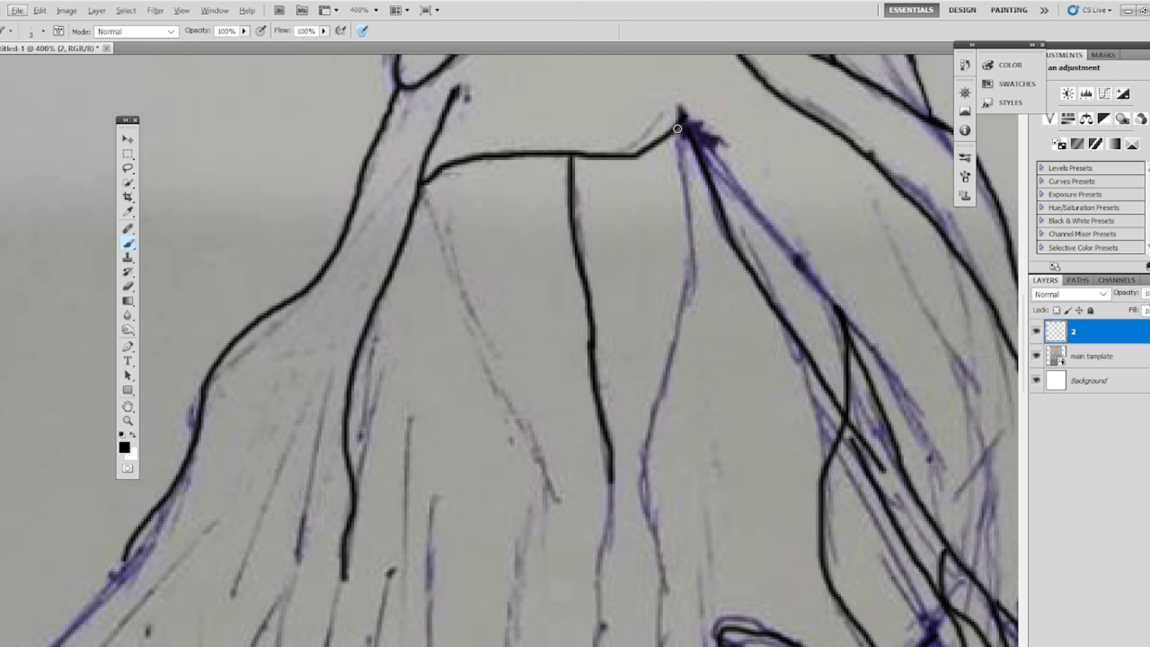
{"action": "mouse_move", "coordinate": [677, 129]}
{"action": "left_mouse_down"}
{"action": "mouse_move", "coordinate": [685, 304]}
{"action": "mouse_move", "coordinate": [641, 487]}
{"action": "mouse_move", "coordinate": [705, 128]}
{"action": "mouse_move", "coordinate": [681, 314]}
{"action": "left_mouse_up"}
- Extend the bodice-point fold line down the skirt, redoing imperfect strokes
{"action": "key", "text": "ctrl+z"}
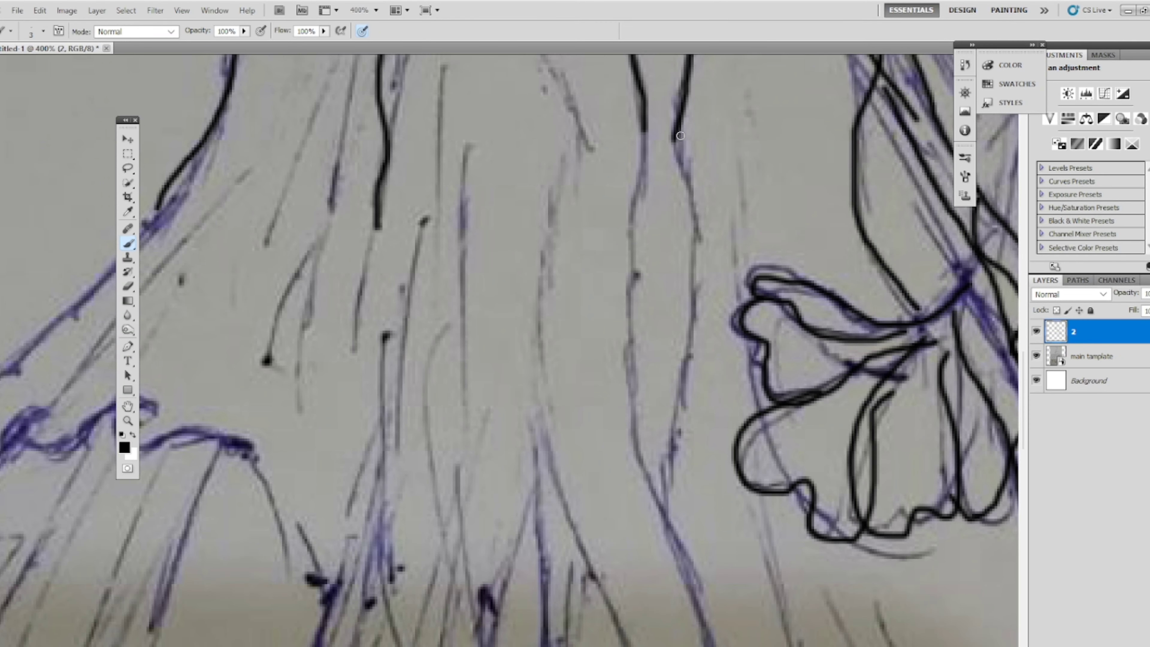
{"action": "left_click_drag", "start_coordinate": [676, 135], "coordinate": [709, 236]}
{"action": "key", "text": "ctrl+z"}
{"action": "mouse_move", "coordinate": [678, 149]}
{"action": "left_mouse_down"}
{"action": "mouse_move", "coordinate": [694, 277]}
{"action": "mouse_move", "coordinate": [685, 365]}
{"action": "left_mouse_up"}
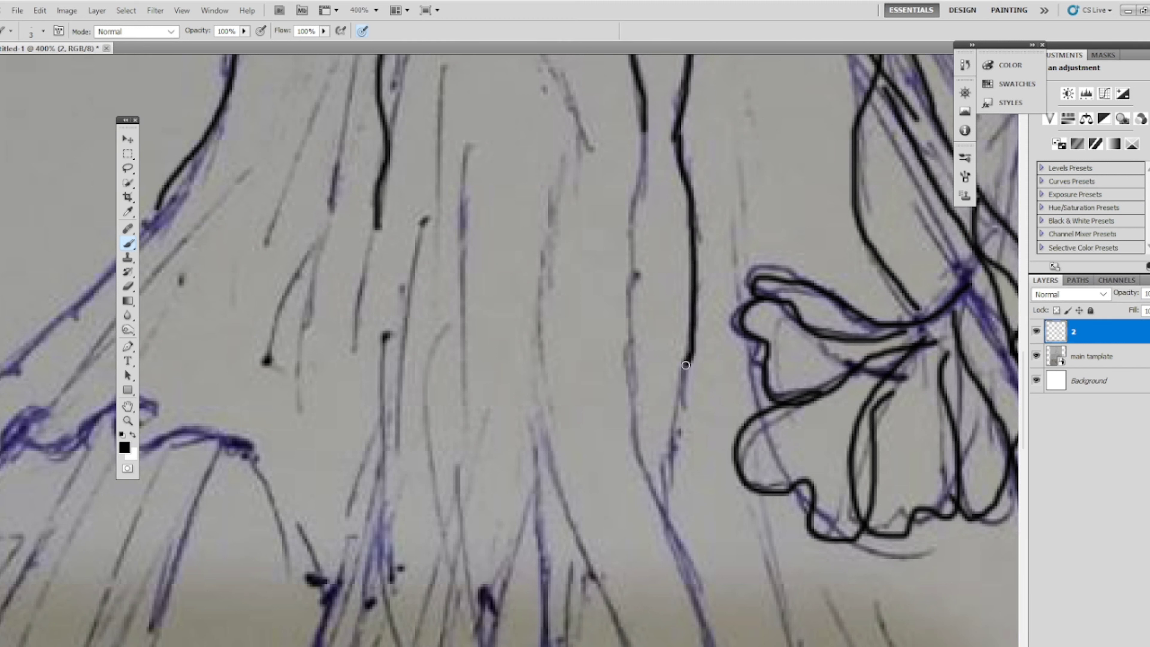
{"action": "key", "text": "ctrl+z"}
{"action": "left_click_drag", "start_coordinate": [696, 327], "coordinate": [656, 495]}
{"action": "key", "text": "ctrl+z"}
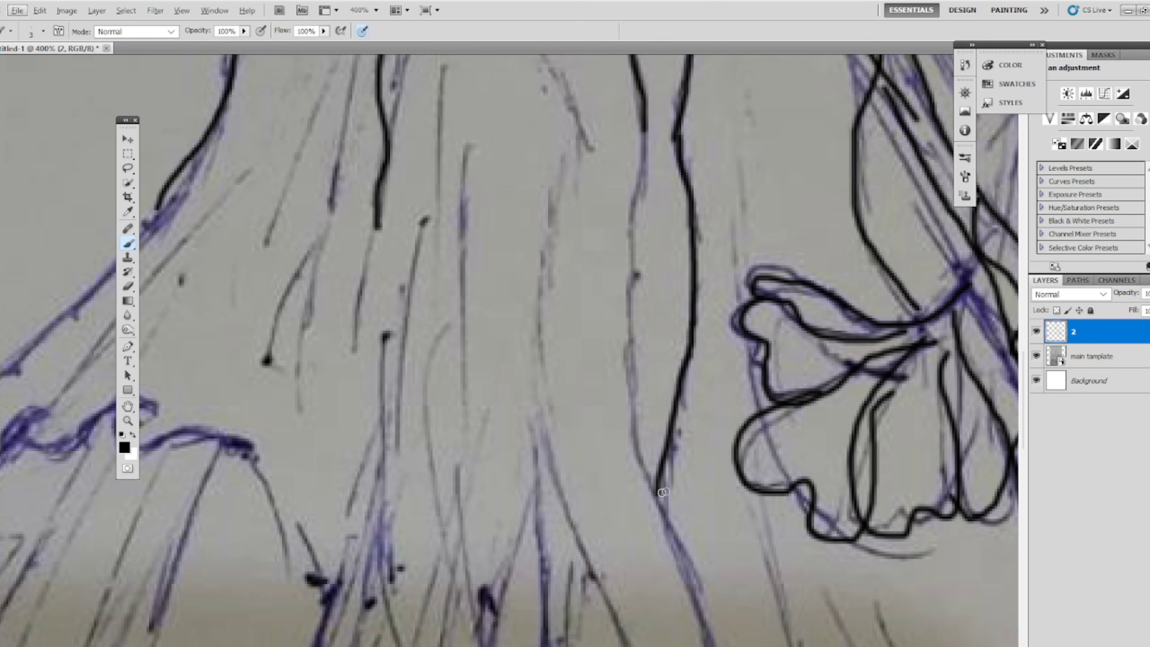
{"action": "mouse_move", "coordinate": [686, 423]}
{"action": "left_mouse_down"}
{"action": "mouse_move", "coordinate": [580, 110]}
{"action": "mouse_move", "coordinate": [612, 237]}
{"action": "left_mouse_up"}
- Redraw the skirt fold line down toward the hem
{"action": "key", "text": "ctrl+z"}
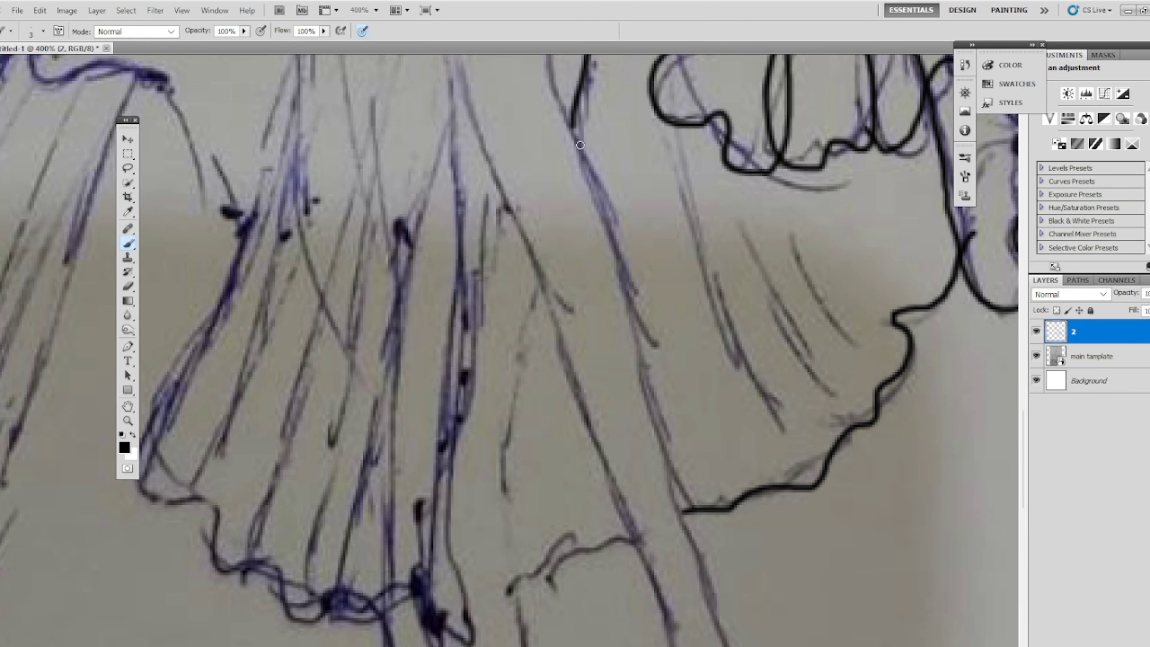
{"action": "mouse_move", "coordinate": [567, 129]}
{"action": "left_mouse_down"}
{"action": "mouse_move", "coordinate": [608, 213]}
{"action": "mouse_move", "coordinate": [627, 338]}
{"action": "left_mouse_up"}
{"action": "key", "text": "ctrl+z"}
{"action": "mouse_move", "coordinate": [574, 128]}
{"action": "left_mouse_down"}
{"action": "mouse_move", "coordinate": [672, 475]}
{"action": "mouse_move", "coordinate": [676, 369]}
{"action": "mouse_move", "coordinate": [629, 178]}
{"action": "mouse_move", "coordinate": [631, 256]}
{"action": "mouse_move", "coordinate": [691, 438]}
{"action": "mouse_move", "coordinate": [695, 483]}
{"action": "mouse_move", "coordinate": [680, 523]}
{"action": "left_mouse_up"}
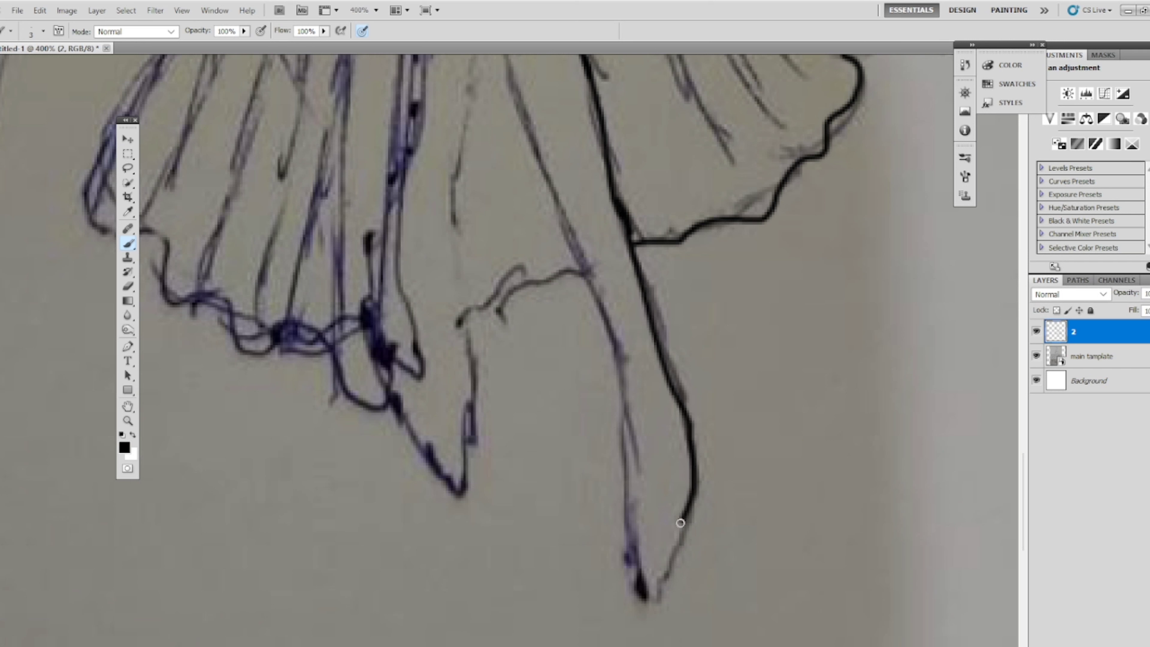
- Outline the lower leg and foot, with a strap across the foot and a looping ankle strap
{"action": "mouse_move", "coordinate": [619, 388]}
{"action": "left_mouse_down"}
{"action": "mouse_move", "coordinate": [634, 553]}
{"action": "mouse_move", "coordinate": [689, 536]}
{"action": "left_mouse_up"}
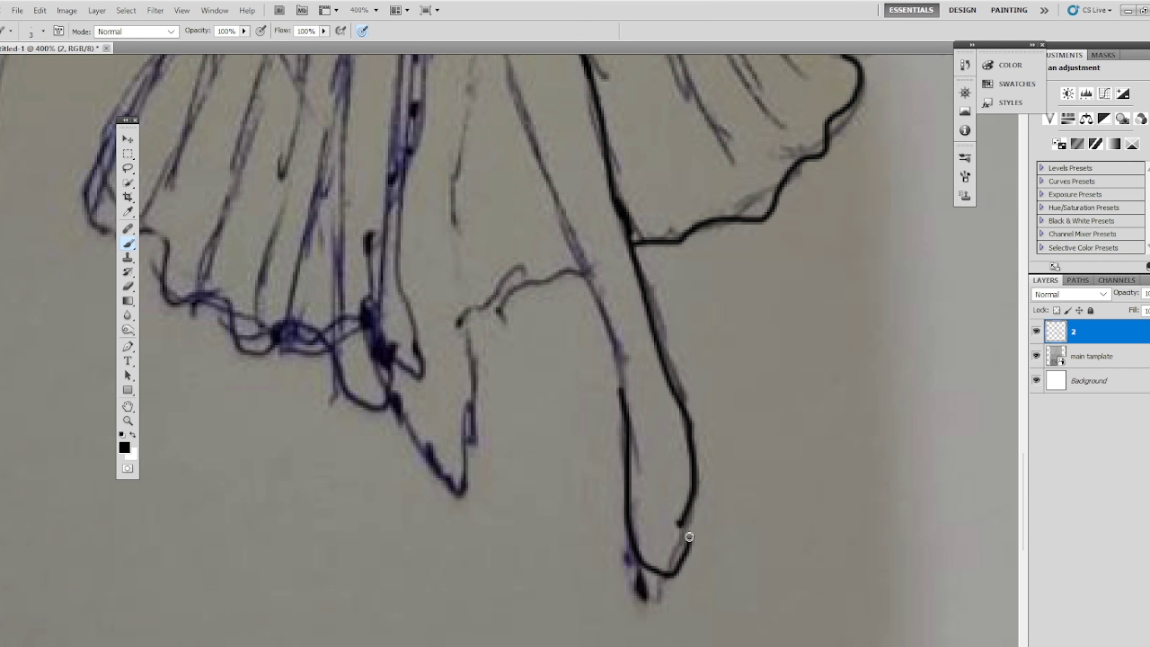
{"action": "key", "text": "ctrl+z"}
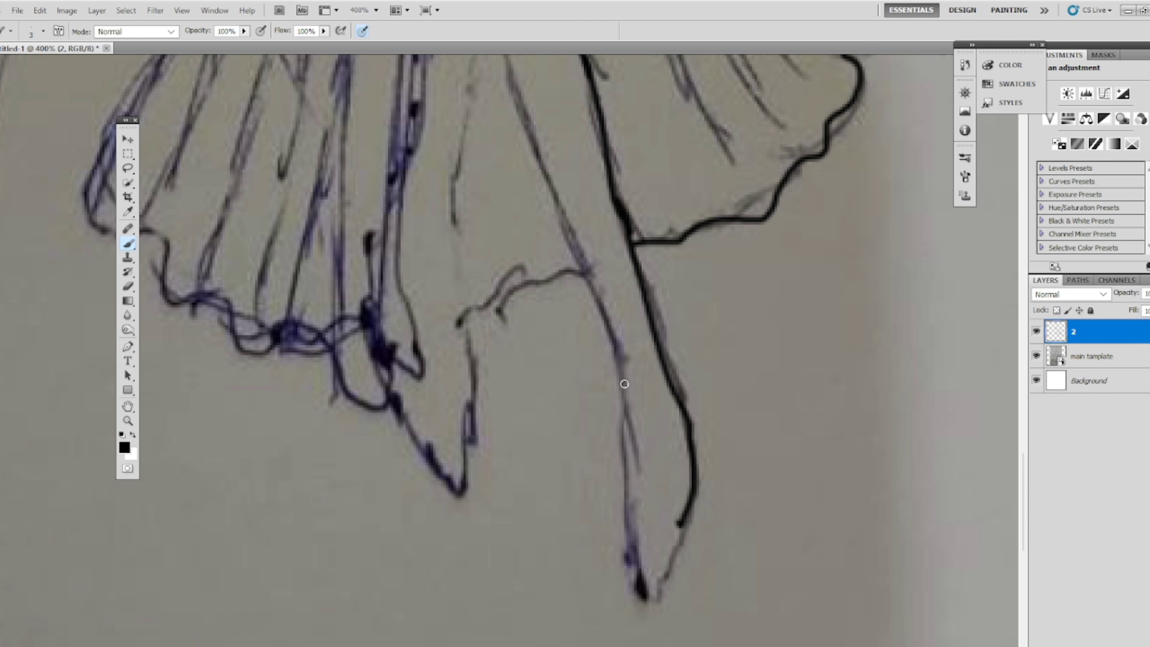
{"action": "mouse_move", "coordinate": [625, 384]}
{"action": "left_mouse_down"}
{"action": "mouse_move", "coordinate": [630, 539]}
{"action": "mouse_move", "coordinate": [680, 558]}
{"action": "mouse_move", "coordinate": [690, 457]}
{"action": "left_mouse_up"}
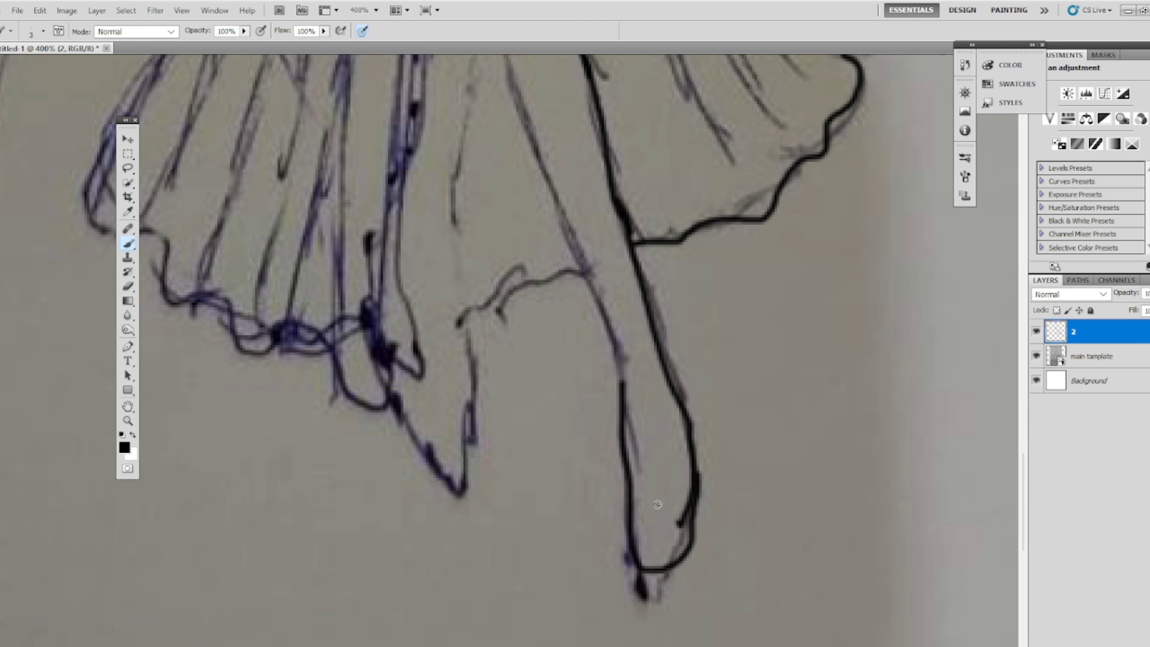
{"action": "mouse_move", "coordinate": [637, 524]}
{"action": "left_mouse_down"}
{"action": "mouse_move", "coordinate": [654, 533]}
{"action": "mouse_move", "coordinate": [693, 511]}
{"action": "left_mouse_up"}
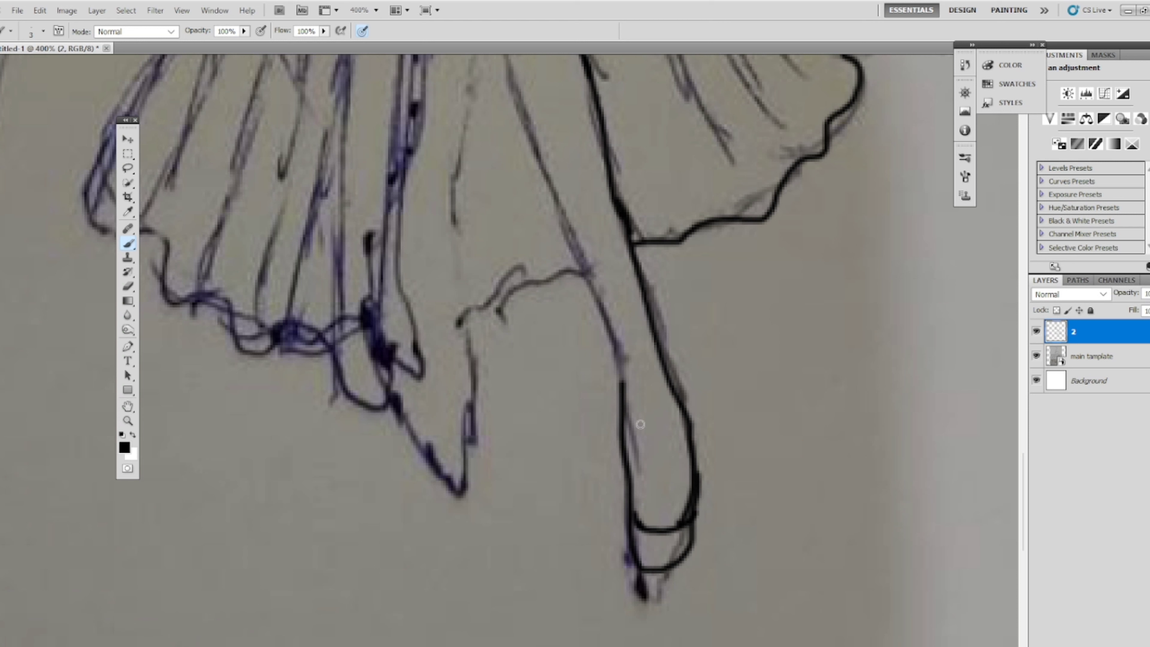
{"action": "left_click_drag", "start_coordinate": [609, 331], "coordinate": [624, 394]}
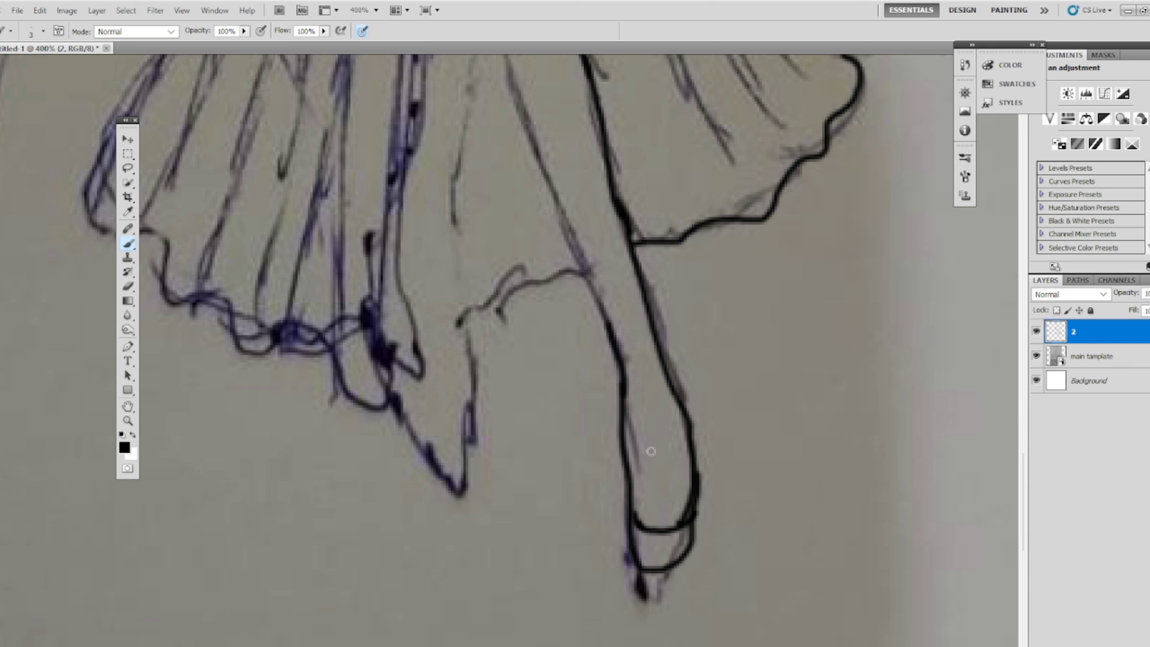
{"action": "mouse_move", "coordinate": [653, 452]}
{"action": "left_mouse_down"}
{"action": "mouse_move", "coordinate": [665, 442]}
{"action": "mouse_move", "coordinate": [695, 466]}
{"action": "mouse_move", "coordinate": [618, 452]}
{"action": "mouse_move", "coordinate": [657, 459]}
{"action": "left_mouse_up"}
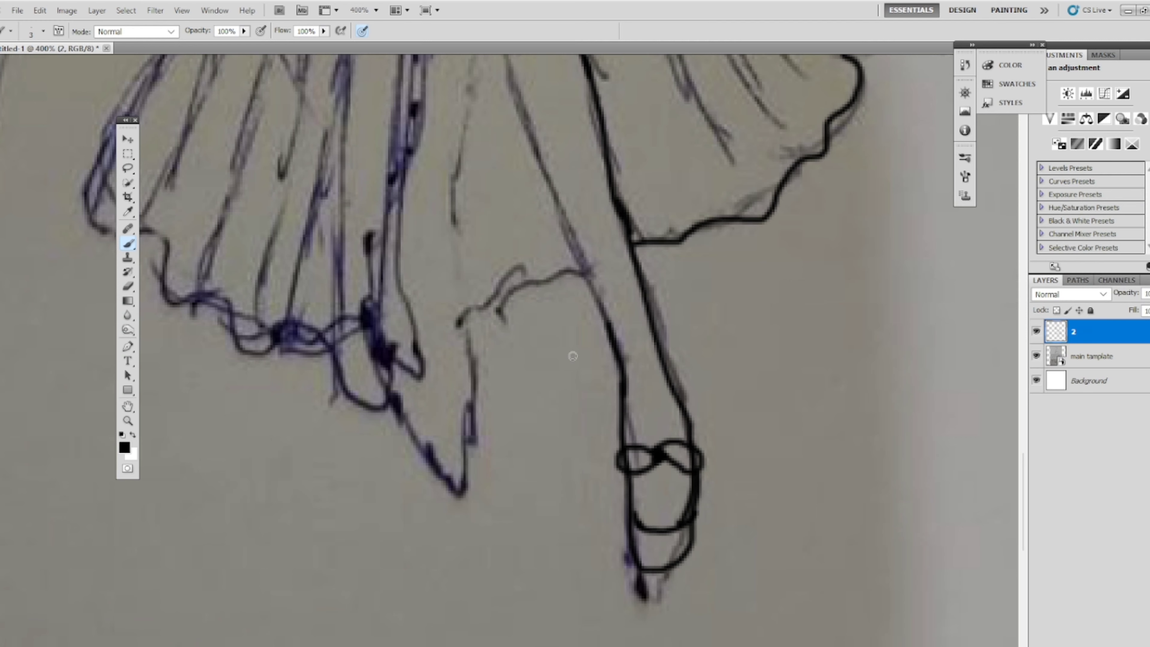
{"action": "left_click_drag", "start_coordinate": [572, 346], "coordinate": [534, 498]}
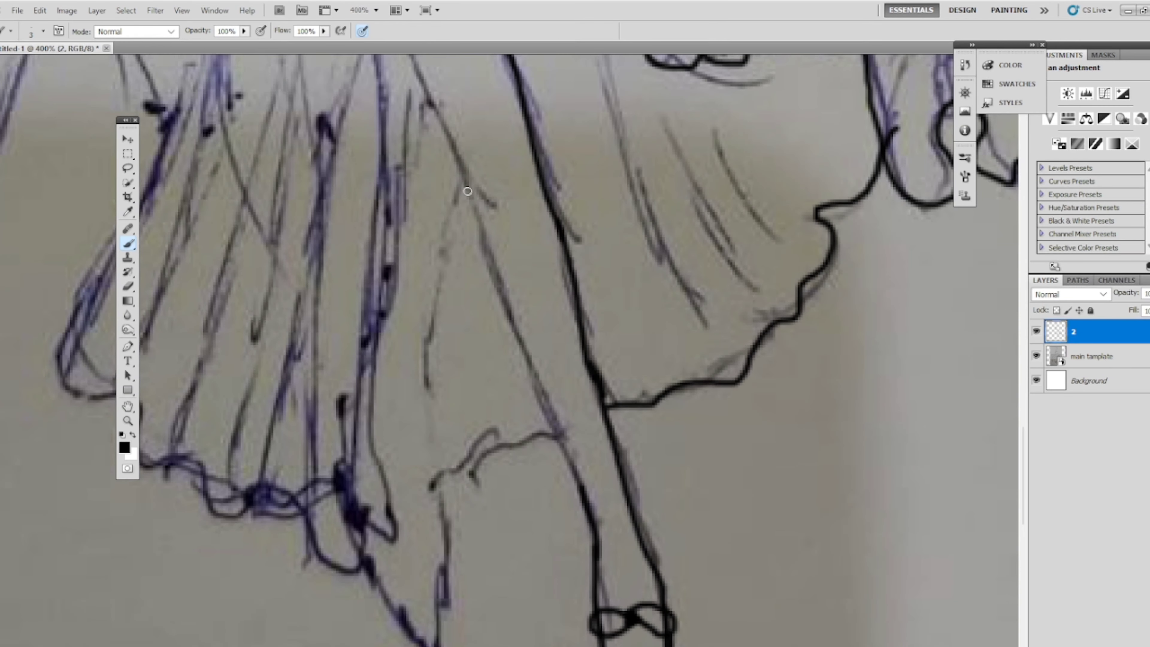
- Trace a long fold line from the hip down toward the hem, redoing shaky strokes
{"action": "left_click_drag", "start_coordinate": [474, 206], "coordinate": [491, 278]}
{"action": "key", "text": "ctrl+z"}
{"action": "left_click_drag", "start_coordinate": [481, 221], "coordinate": [584, 431]}
{"action": "key", "text": "ctrl+alt+z"}
{"action": "left_click_drag", "start_coordinate": [507, 296], "coordinate": [588, 511]}
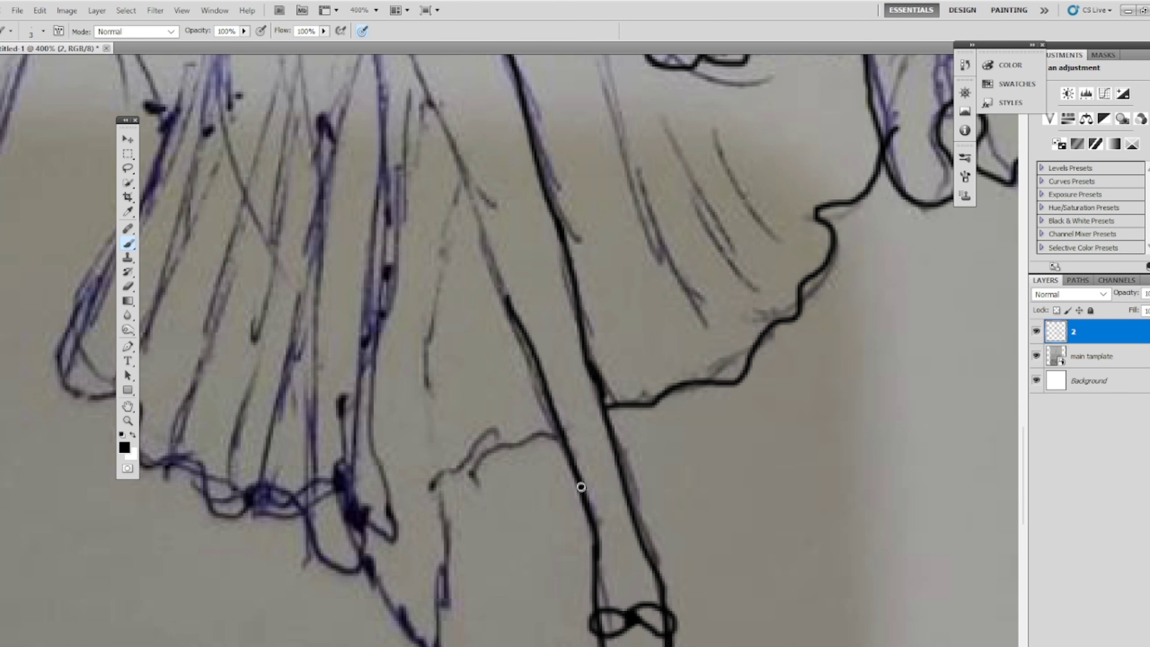
{"action": "scroll", "coordinate": [536, 318], "scroll_direction": "up", "scroll_amount": 5}
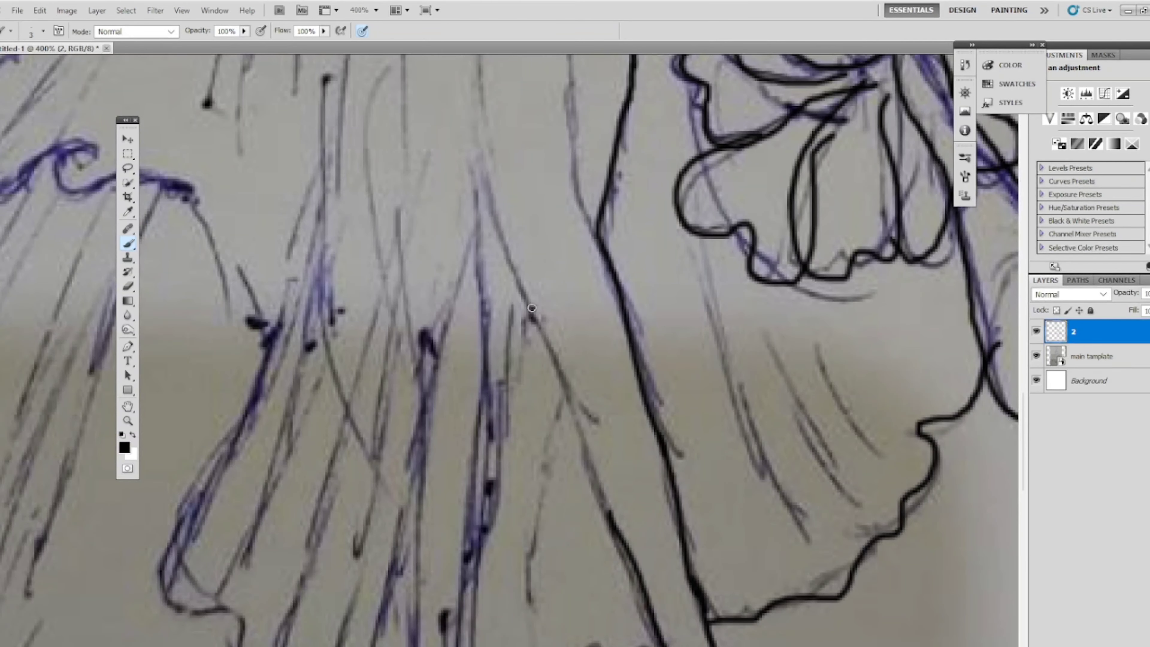
{"action": "left_click_drag", "start_coordinate": [532, 307], "coordinate": [623, 540]}
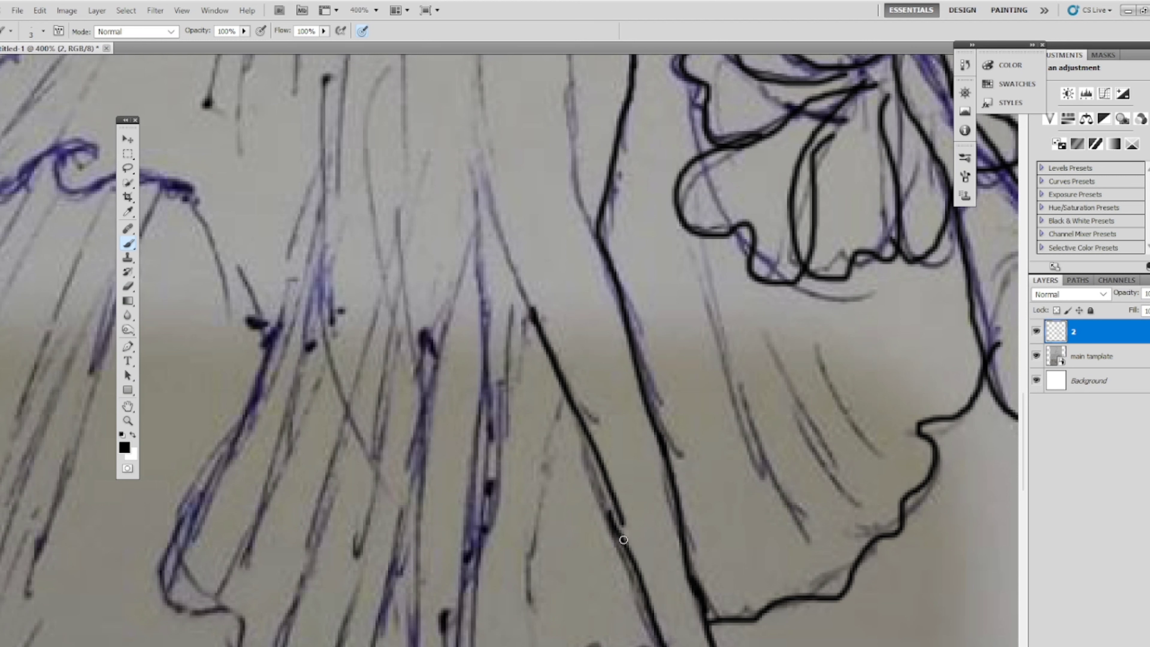
{"action": "key", "text": "ctrl+z"}
{"action": "left_click_drag", "start_coordinate": [541, 331], "coordinate": [623, 530]}
{"action": "scroll", "coordinate": [638, 496], "scroll_direction": "up", "scroll_amount": 5}
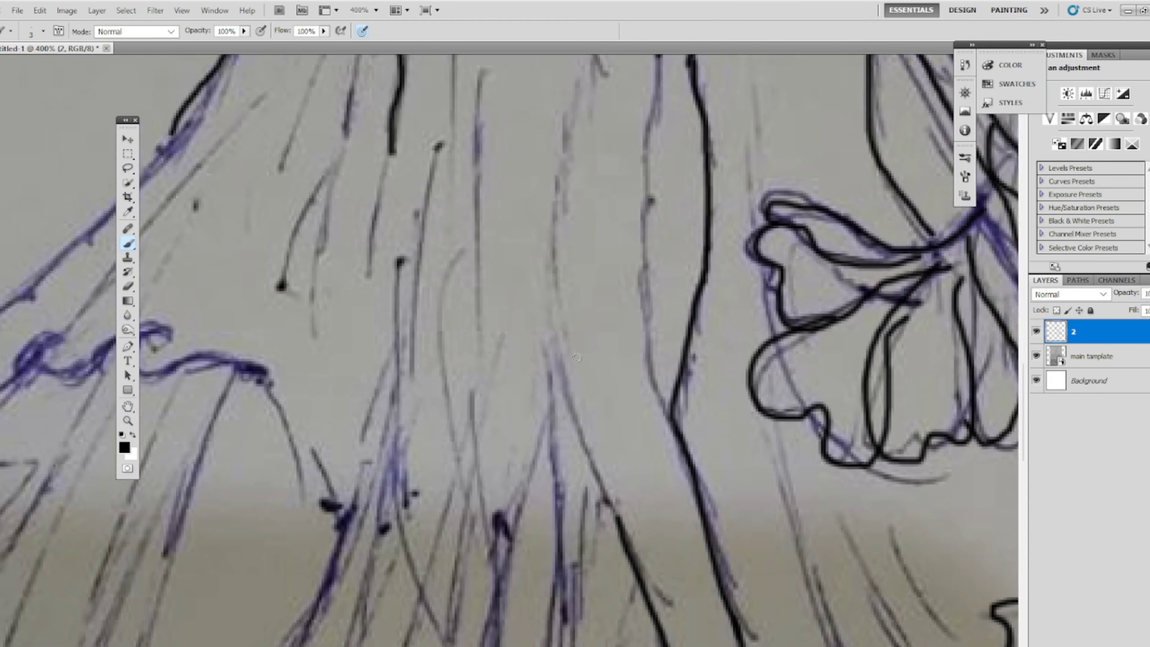
{"action": "left_click_drag", "start_coordinate": [560, 363], "coordinate": [631, 537]}
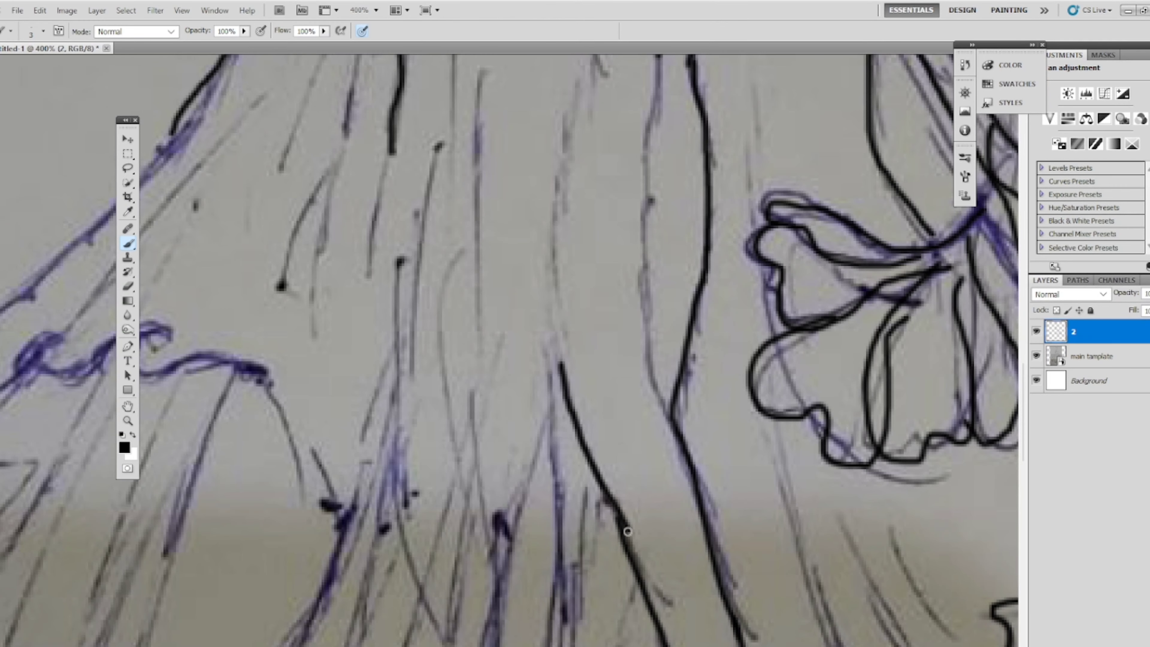
{"action": "scroll", "coordinate": [591, 340], "scroll_direction": "down", "scroll_amount": 5}
{"action": "scroll", "coordinate": [552, 338], "scroll_direction": "right", "scroll_amount": 3}
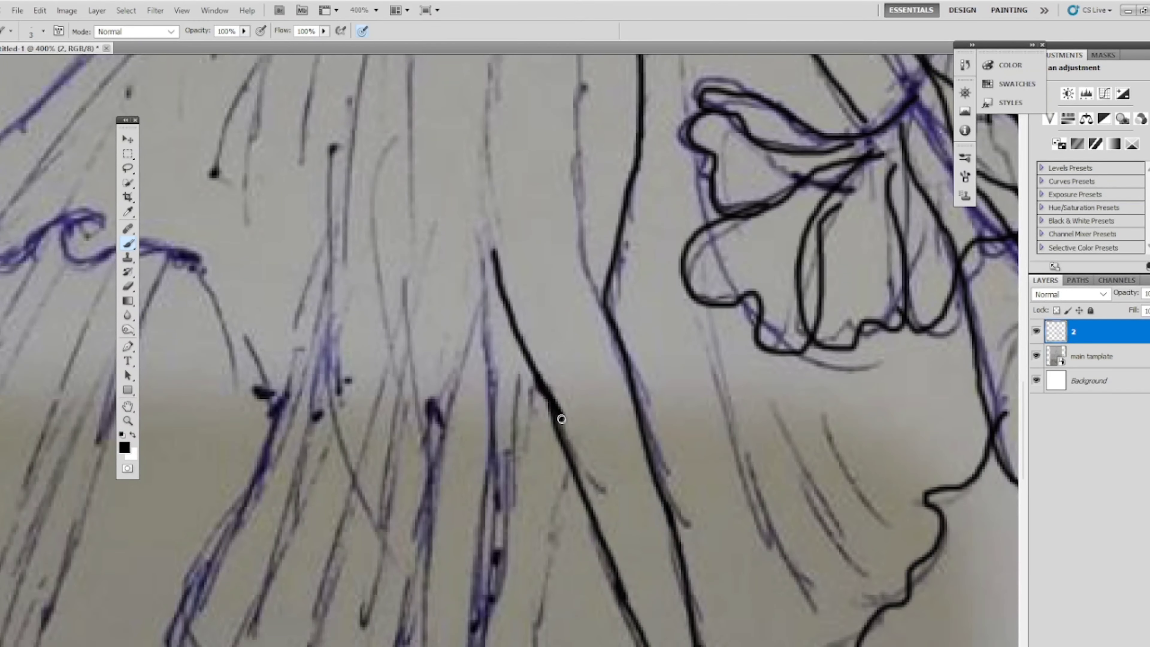
{"action": "scroll", "coordinate": [521, 123], "scroll_direction": "up", "scroll_amount": 5}
{"action": "scroll", "coordinate": [553, 171], "scroll_direction": "up", "scroll_amount": 4}
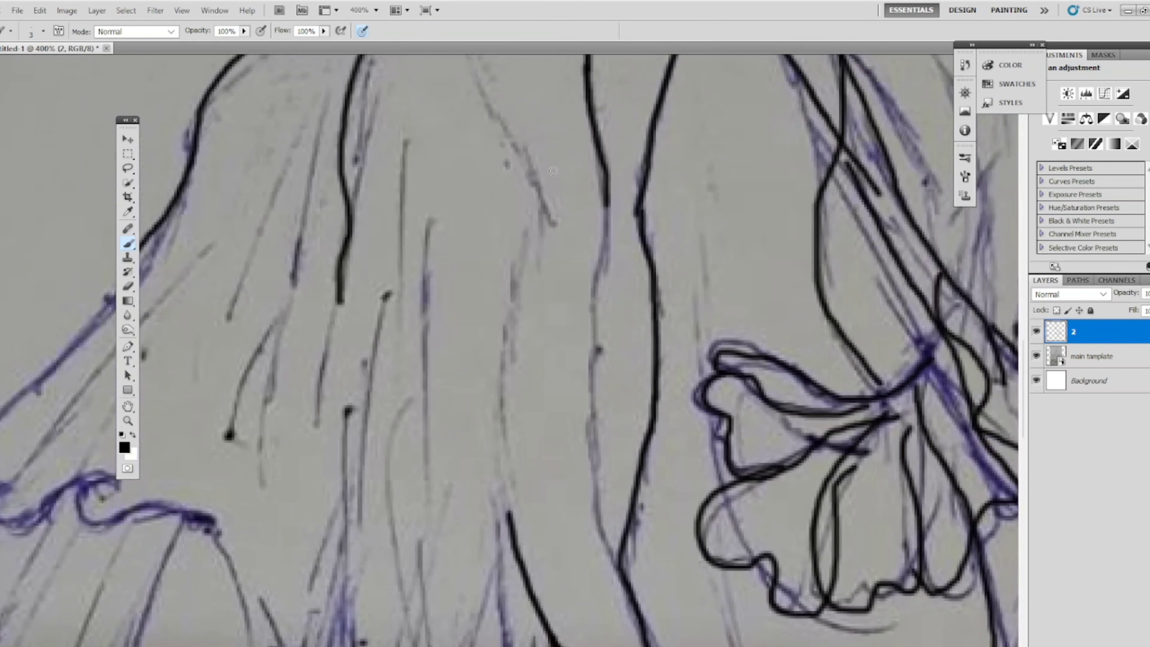
- Attempt the long central skirt fold in single strokes, undoing each uneven try
{"action": "left_click_drag", "start_coordinate": [540, 205], "coordinate": [533, 256]}
{"action": "key", "text": "ctrl+z"}
{"action": "mouse_move", "coordinate": [537, 208]}
{"action": "left_mouse_down"}
{"action": "mouse_move", "coordinate": [503, 460]}
{"action": "mouse_move", "coordinate": [518, 527]}
{"action": "left_mouse_up"}
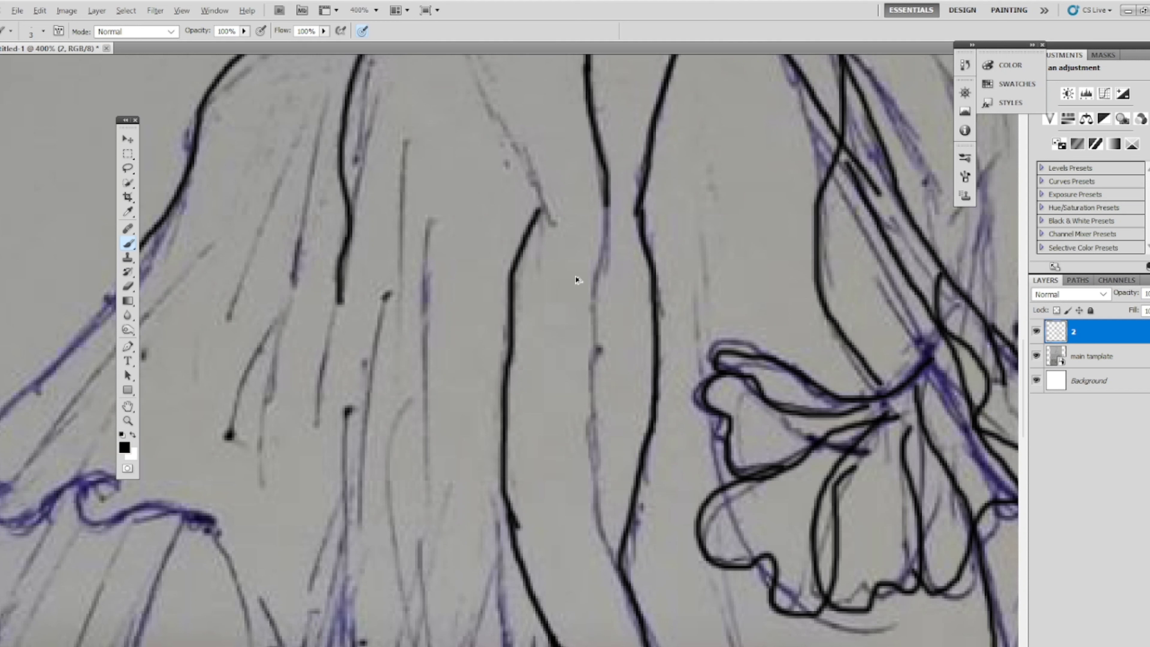
{"action": "key", "text": "ctrl+z"}
{"action": "left_click_drag", "start_coordinate": [545, 203], "coordinate": [512, 530]}
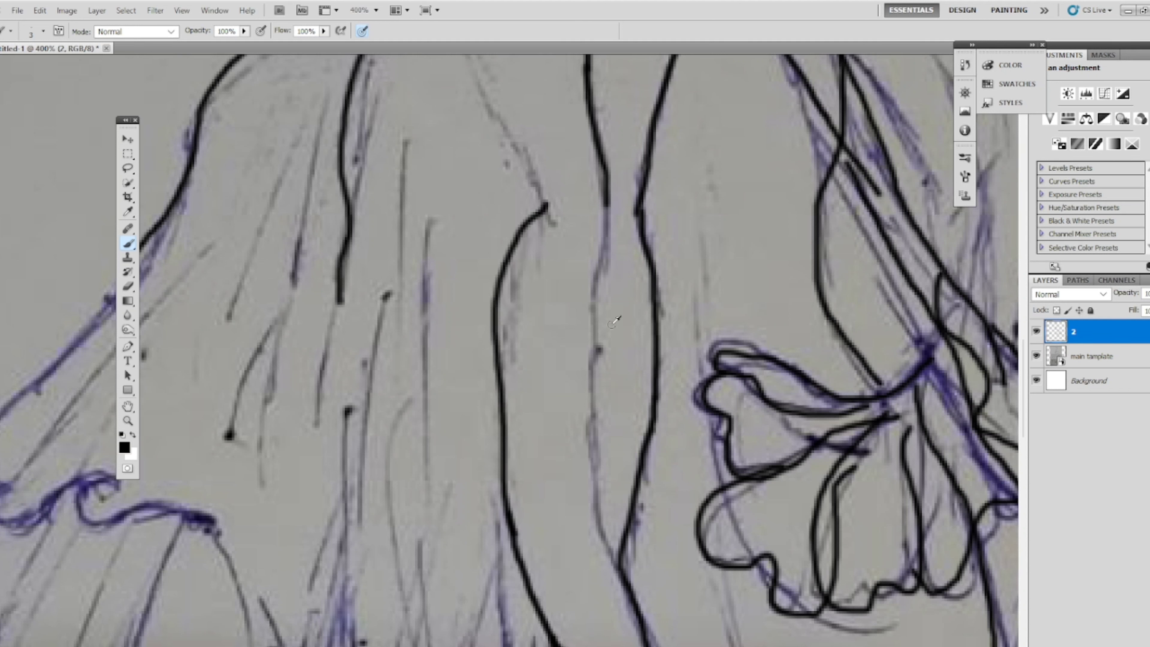
{"action": "key", "text": "ctrl+z"}
{"action": "left_click_drag", "start_coordinate": [542, 207], "coordinate": [507, 508]}
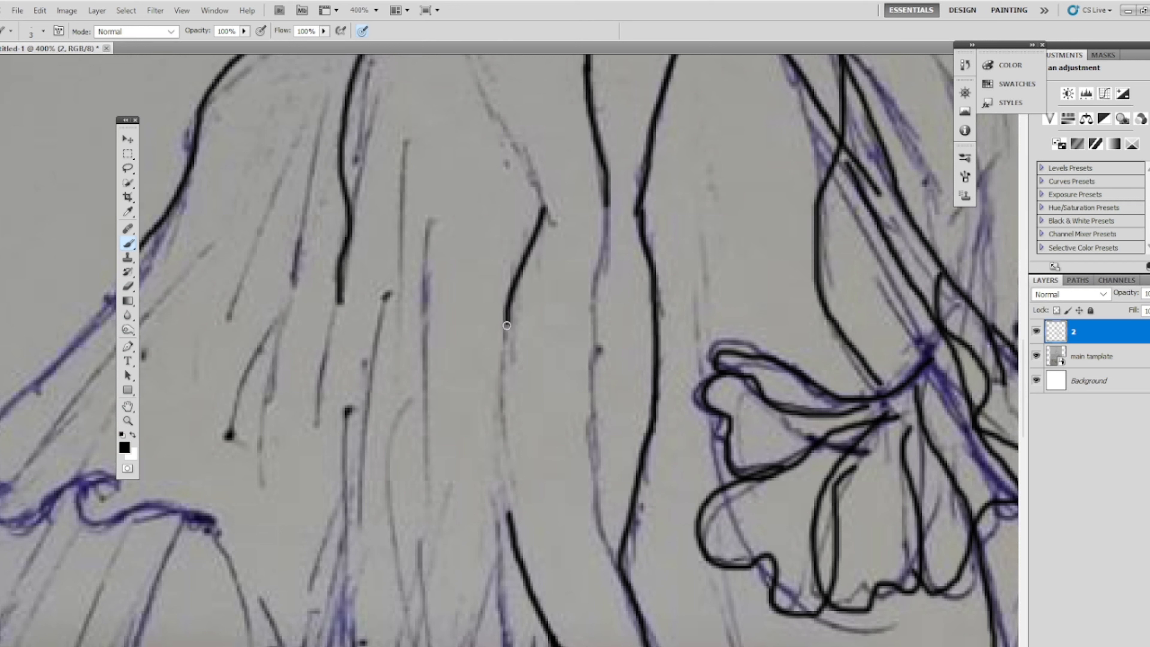
{"action": "key", "text": "ctrl+alt+z"}
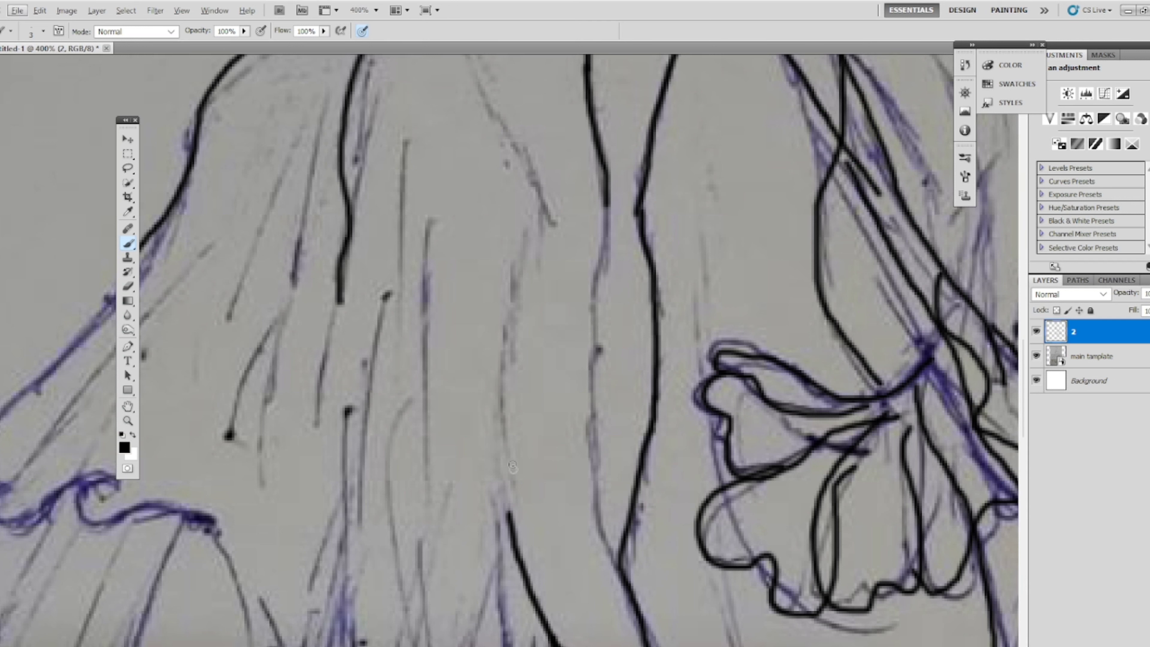
- Rebuild the central fold as lower, middle and top sections joined into one line
{"action": "left_click_drag", "start_coordinate": [495, 380], "coordinate": [504, 512]}
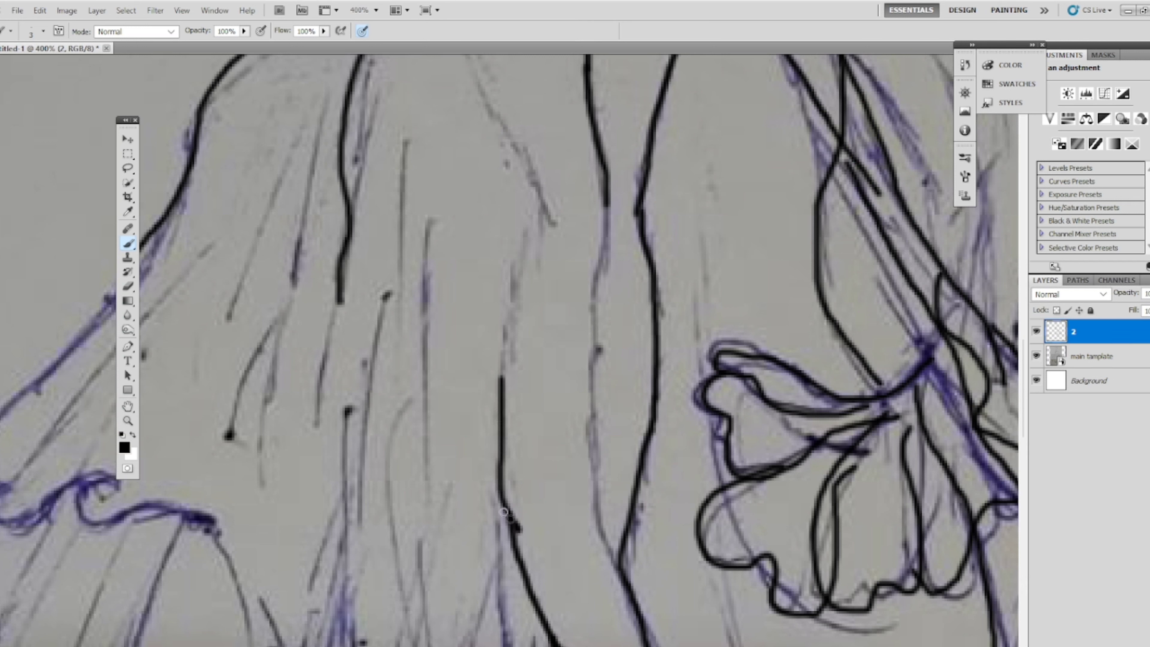
{"action": "key", "text": "ctrl+alt+z"}
{"action": "left_click_drag", "start_coordinate": [501, 394], "coordinate": [511, 525]}
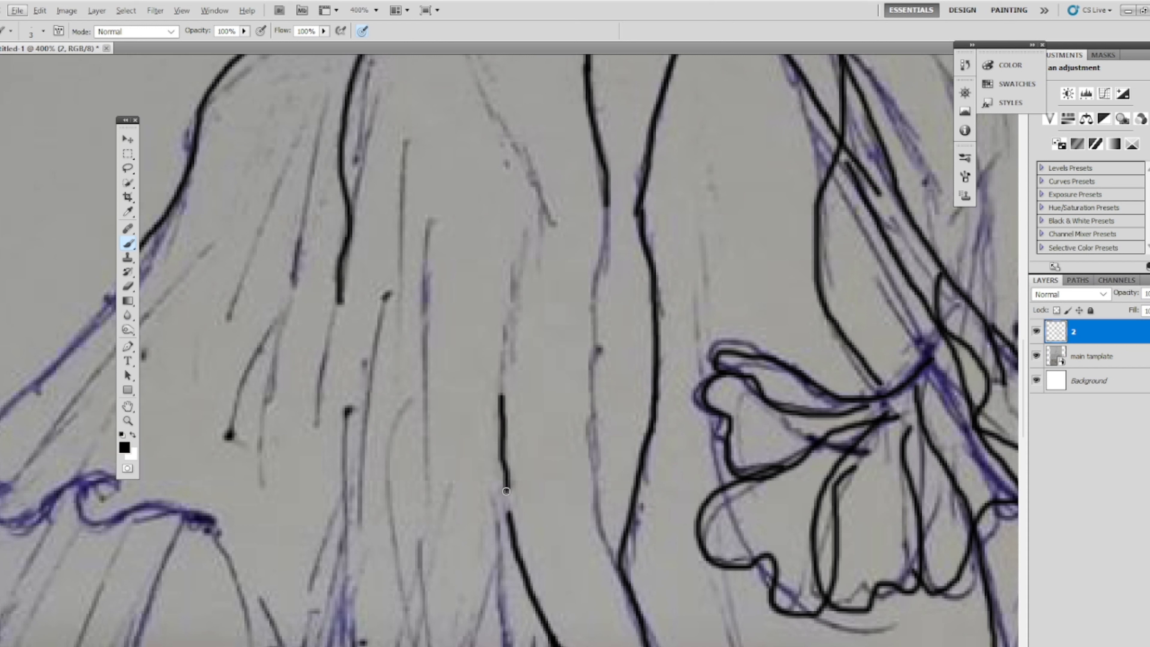
{"action": "left_click_drag", "start_coordinate": [512, 282], "coordinate": [499, 406]}
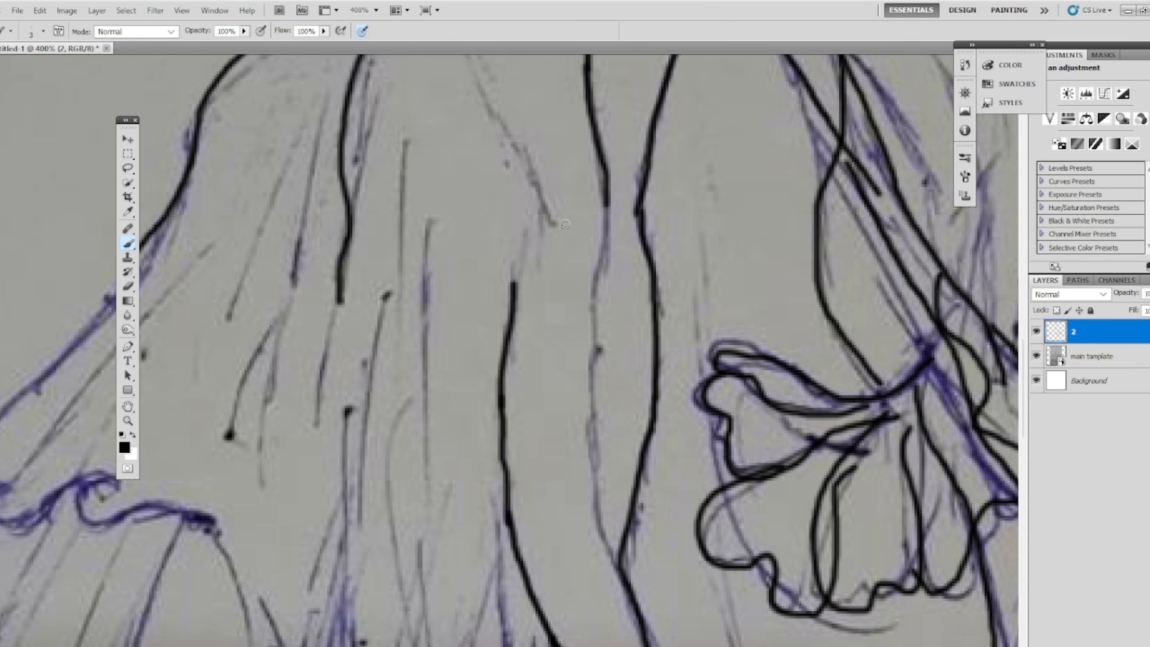
{"action": "left_click_drag", "start_coordinate": [542, 204], "coordinate": [515, 301]}
{"action": "key", "text": "ctrl+z"}
{"action": "left_click_drag", "start_coordinate": [539, 201], "coordinate": [512, 290]}
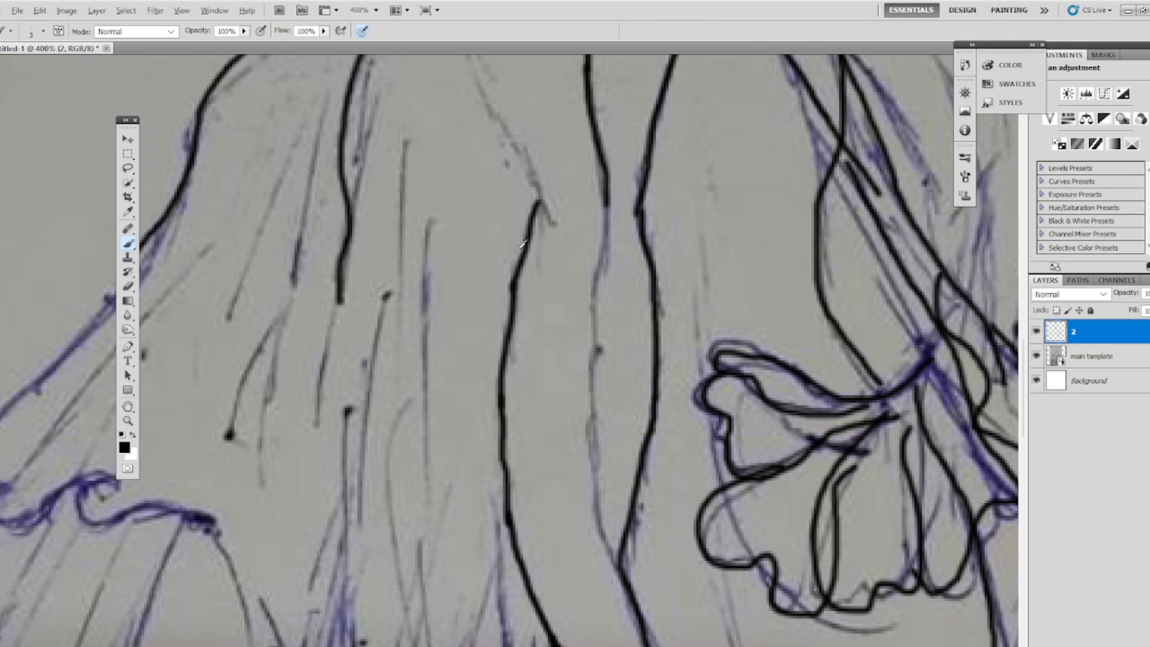
{"action": "key", "text": "ctrl+alt+z"}
{"action": "left_click_drag", "start_coordinate": [536, 196], "coordinate": [508, 297]}
- Trace the fold angling from the left hip down the skirt, then view at actual size (Ctrl+1)
{"action": "left_click_drag", "start_coordinate": [643, 113], "coordinate": [630, 344]}
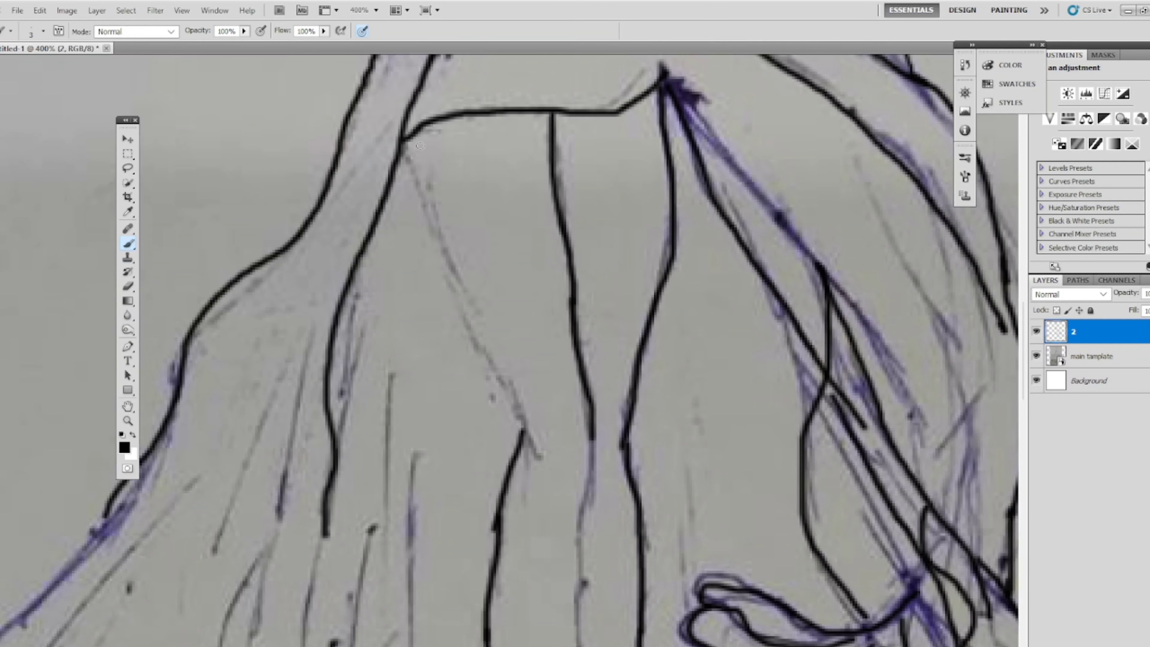
{"action": "mouse_move", "coordinate": [403, 142]}
{"action": "left_mouse_down"}
{"action": "mouse_move", "coordinate": [421, 227]}
{"action": "mouse_move", "coordinate": [531, 394]}
{"action": "left_mouse_up"}
{"action": "key", "text": "ctrl+z"}
{"action": "mouse_move", "coordinate": [404, 143]}
{"action": "left_mouse_down"}
{"action": "mouse_move", "coordinate": [430, 230]}
{"action": "mouse_move", "coordinate": [488, 313]}
{"action": "left_mouse_up"}
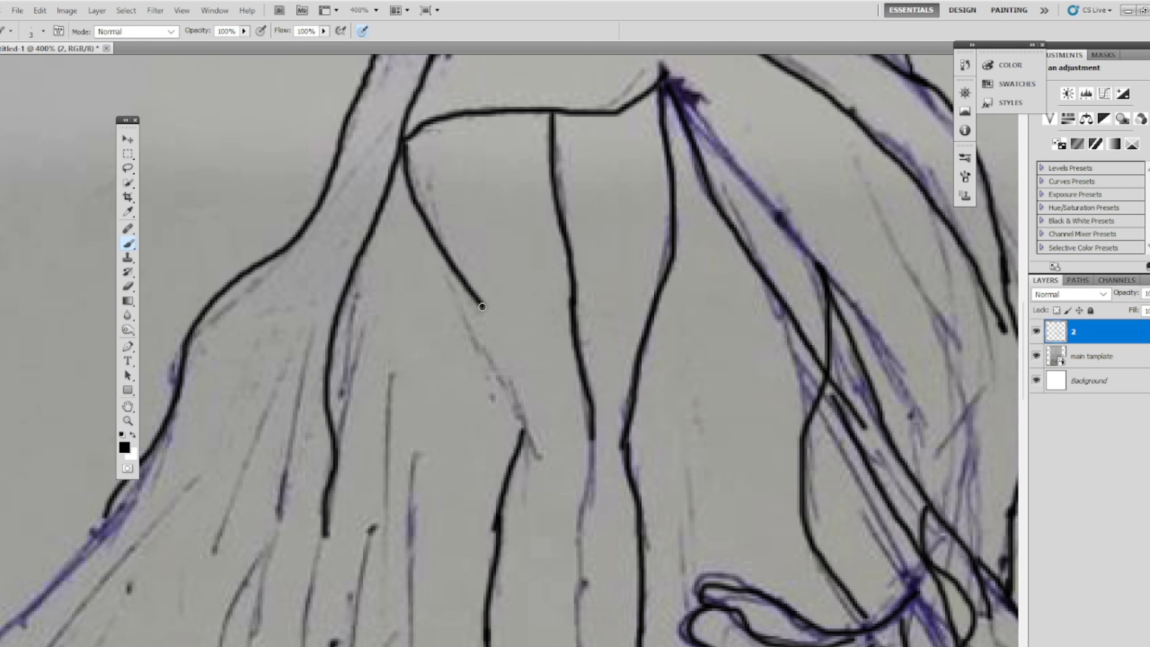
{"action": "key", "text": "ctrl+alt+z"}
{"action": "left_click_drag", "start_coordinate": [429, 225], "coordinate": [541, 461]}
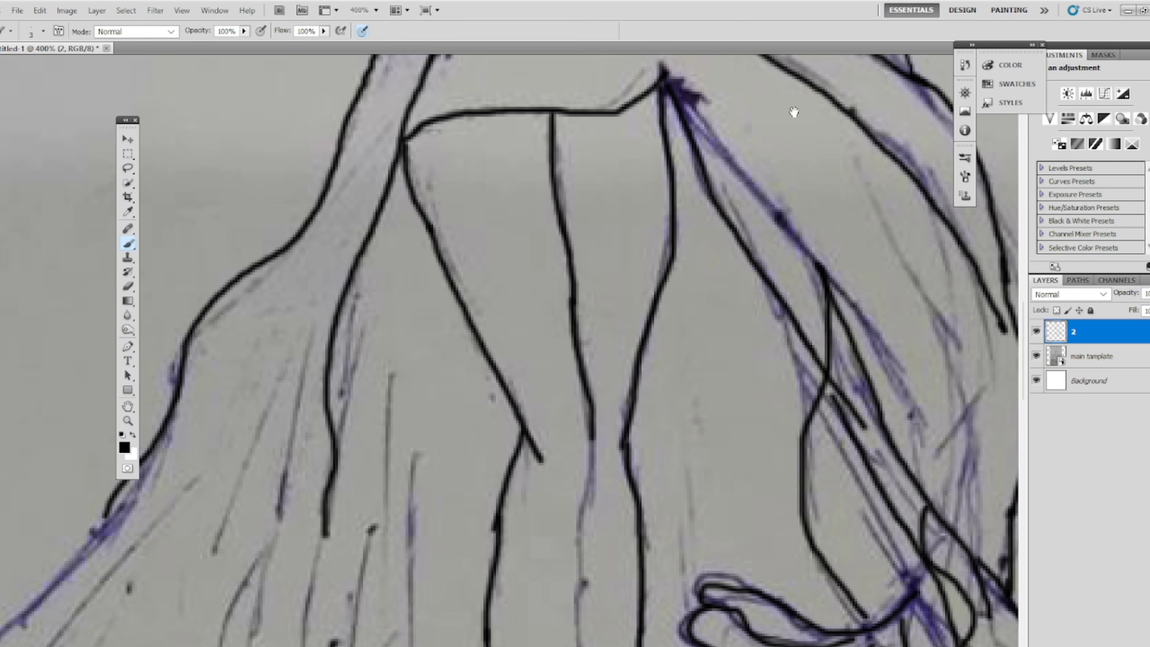
{"action": "mouse_move", "coordinate": [793, 111]}
{"action": "left_mouse_down"}
{"action": "mouse_move", "coordinate": [726, 552]}
{"action": "mouse_move", "coordinate": [675, 453]}
{"action": "left_mouse_up"}
{"action": "key", "text": "ctrl+1"}
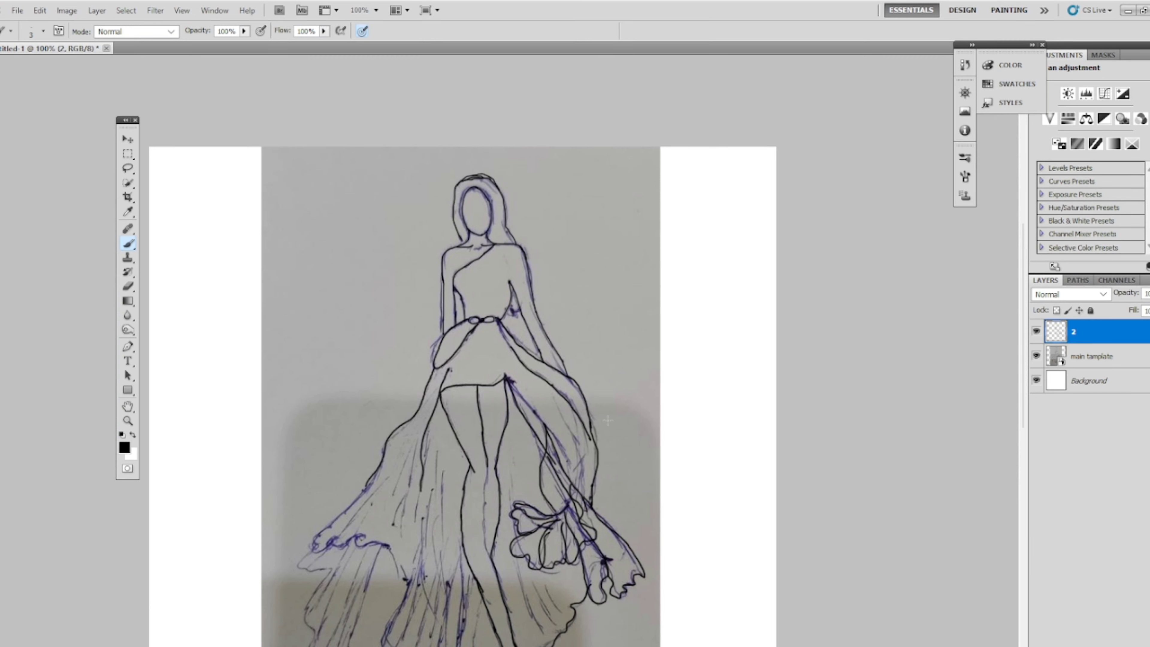
- Hide and re-show the sketch template to check the line art, then zoom in on the skirt's flower
{"action": "scroll", "coordinate": [611, 424], "scroll_direction": "down", "scroll_amount": 1}
{"action": "scroll", "coordinate": [612, 424], "scroll_direction": "up", "scroll_amount": 1}
{"action": "scroll", "coordinate": [611, 424], "scroll_direction": "up", "scroll_amount": 1}
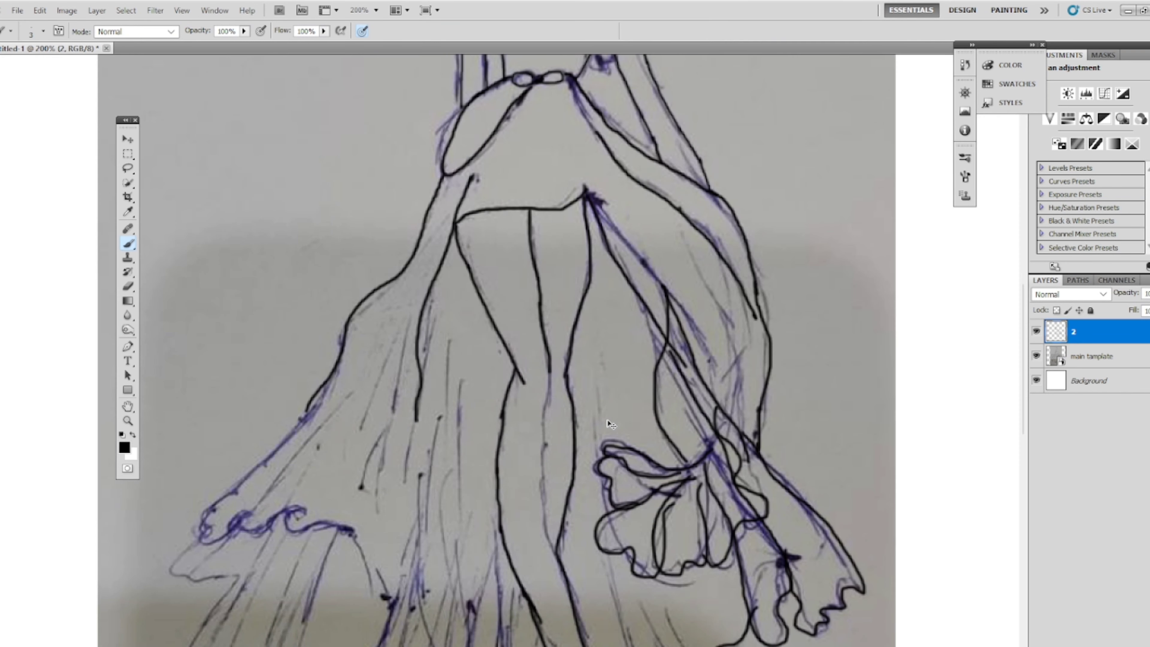
{"action": "scroll", "coordinate": [612, 424], "scroll_direction": "down", "scroll_amount": 1}
{"action": "left_click", "coordinate": [1036, 356]}
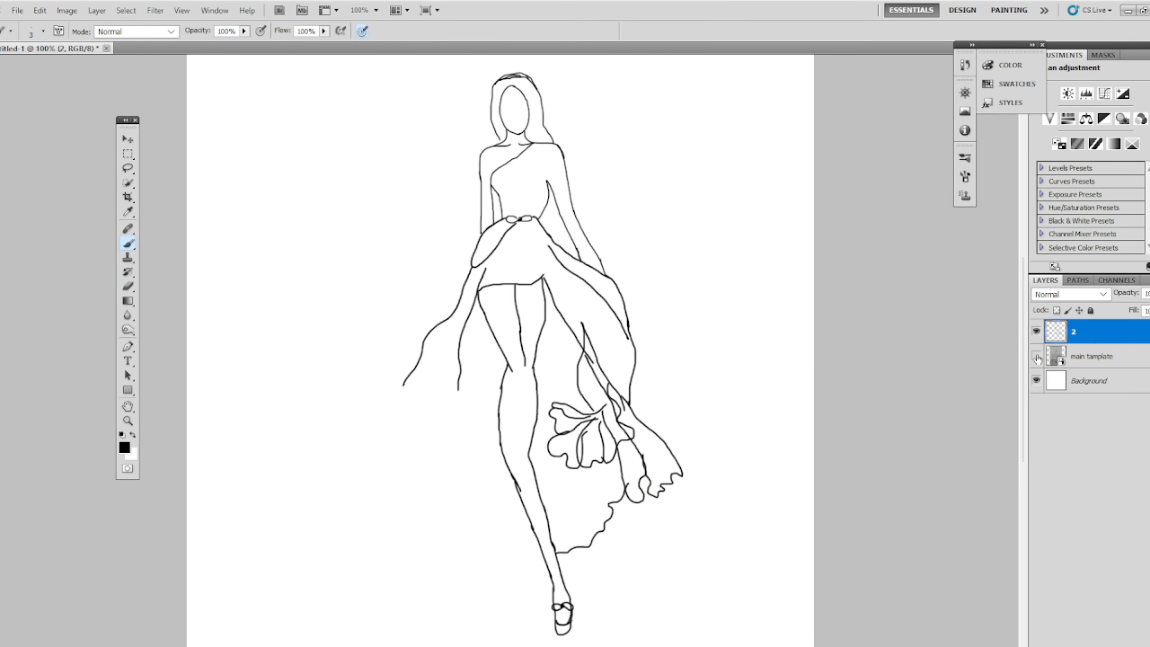
{"action": "left_click", "coordinate": [1036, 356]}
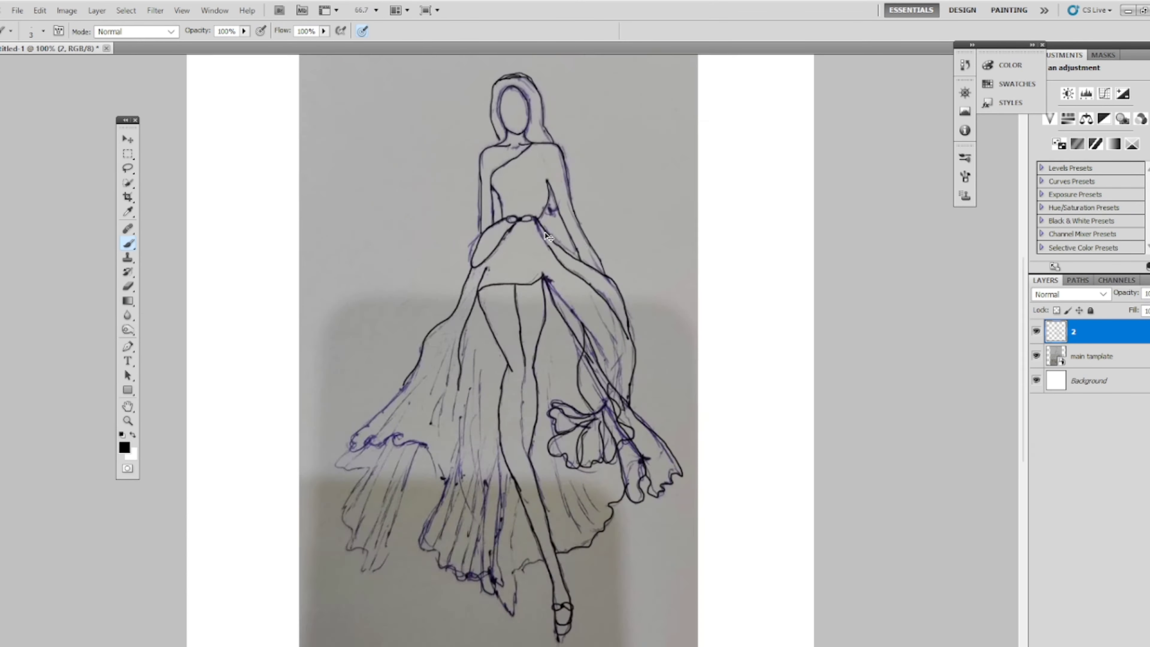
{"action": "scroll", "coordinate": [547, 237], "scroll_direction": "up", "scroll_amount": 1}
{"action": "scroll", "coordinate": [829, 236], "scroll_direction": "up", "scroll_amount": 1}
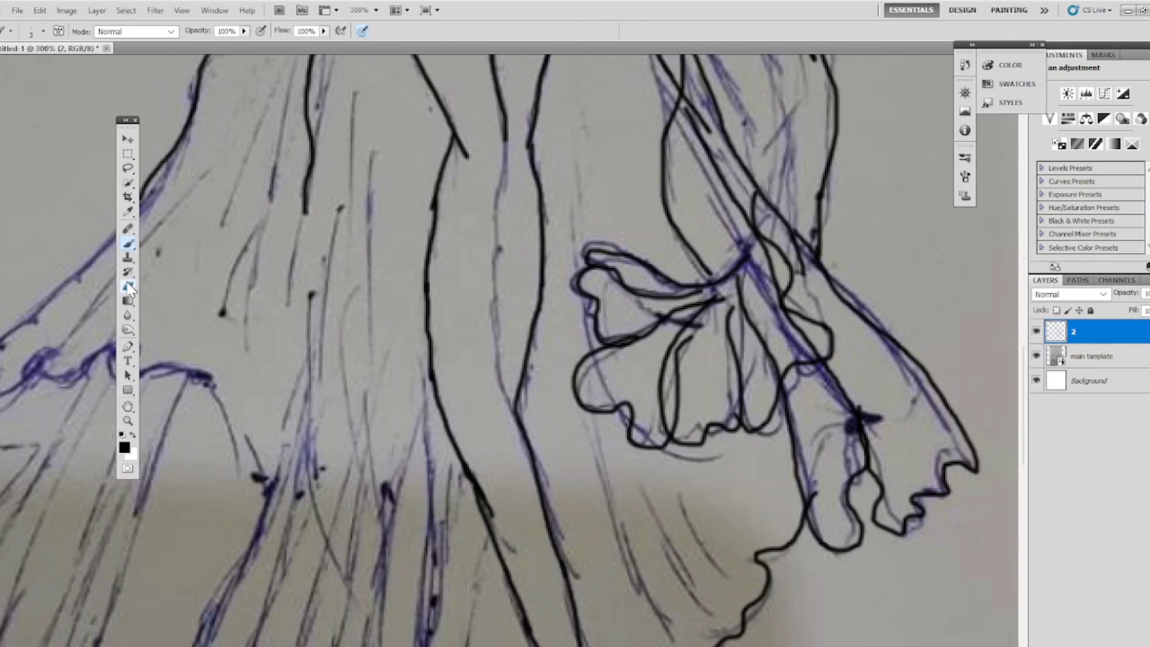
- Erase the rough lines of the flower's left petals with an enlarged standard Eraser
{"action": "left_click_drag", "start_coordinate": [128, 285], "coordinate": [183, 283]}
{"action": "left_click", "coordinate": [180, 279]}
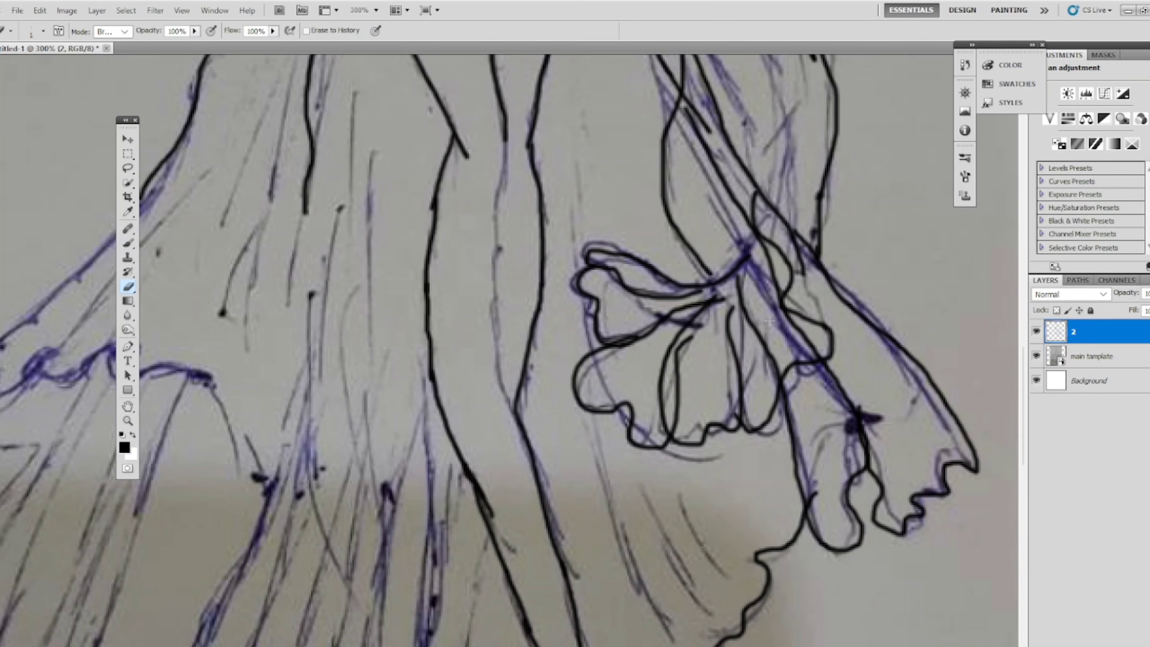
{"action": "key", "text": "bracketright"}
{"action": "key", "text": "bracketright"}
{"action": "key", "text": "bracketright"}
{"action": "mouse_move", "coordinate": [593, 272]}
{"action": "left_mouse_down"}
{"action": "mouse_move", "coordinate": [677, 349]}
{"action": "mouse_move", "coordinate": [641, 391]}
{"action": "left_mouse_up"}
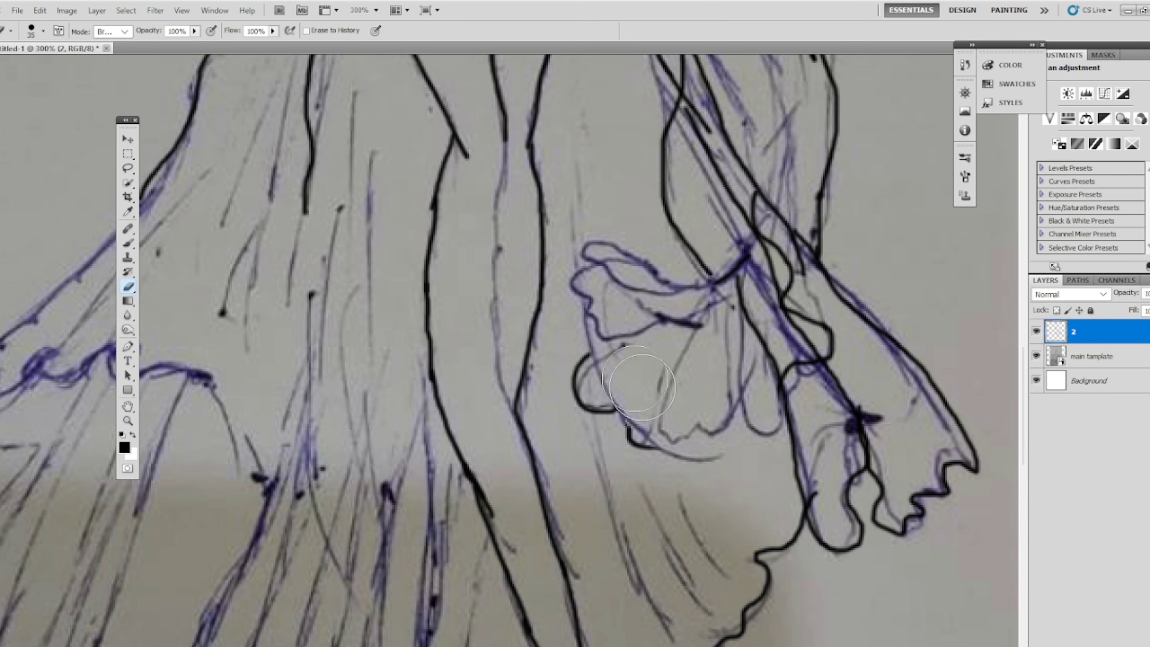
- Redraw the flower's petal outline in black with the Brush
{"action": "left_click", "coordinate": [128, 243]}
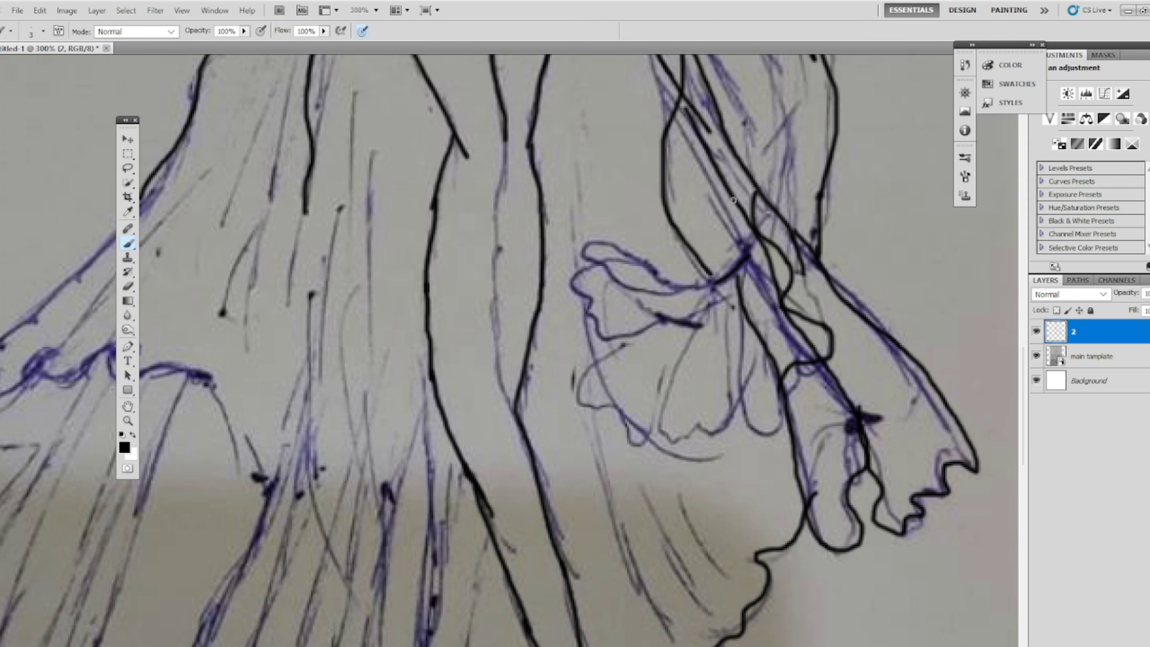
{"action": "mouse_move", "coordinate": [747, 180]}
{"action": "left_mouse_down"}
{"action": "mouse_move", "coordinate": [625, 361]}
{"action": "mouse_move", "coordinate": [752, 221]}
{"action": "mouse_move", "coordinate": [765, 56]}
{"action": "left_mouse_up"}
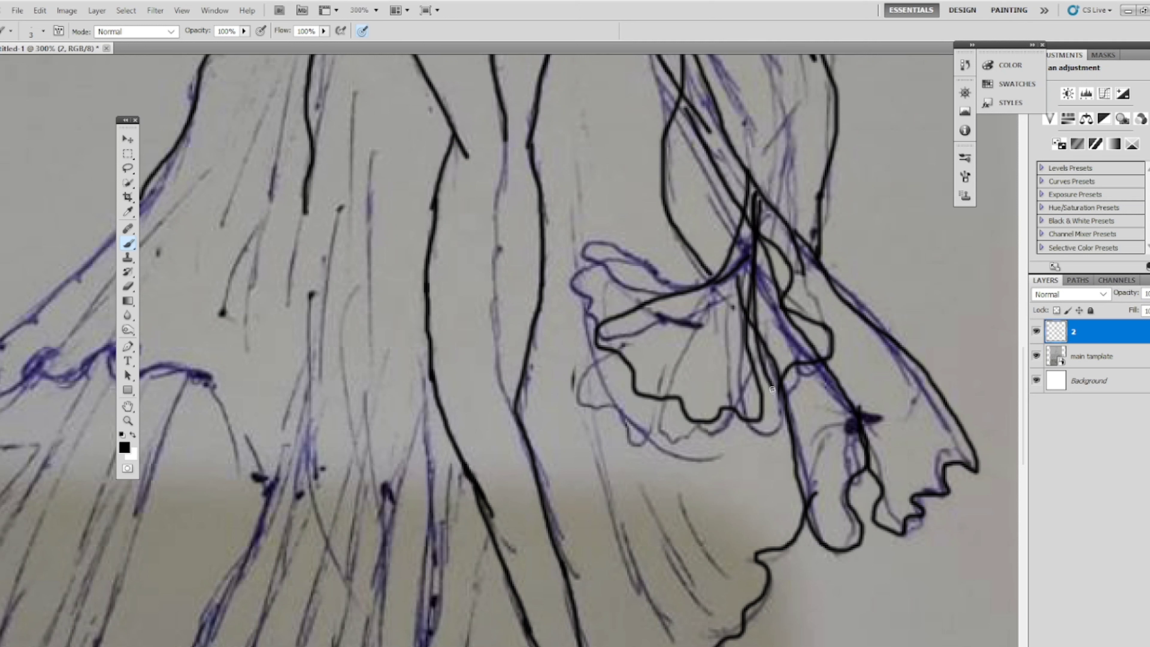
{"action": "left_click_drag", "start_coordinate": [736, 242], "coordinate": [788, 56]}
{"action": "mouse_move", "coordinate": [874, 308]}
{"action": "left_mouse_down"}
{"action": "mouse_move", "coordinate": [845, 400]}
{"action": "mouse_move", "coordinate": [864, 573]}
{"action": "left_mouse_up"}
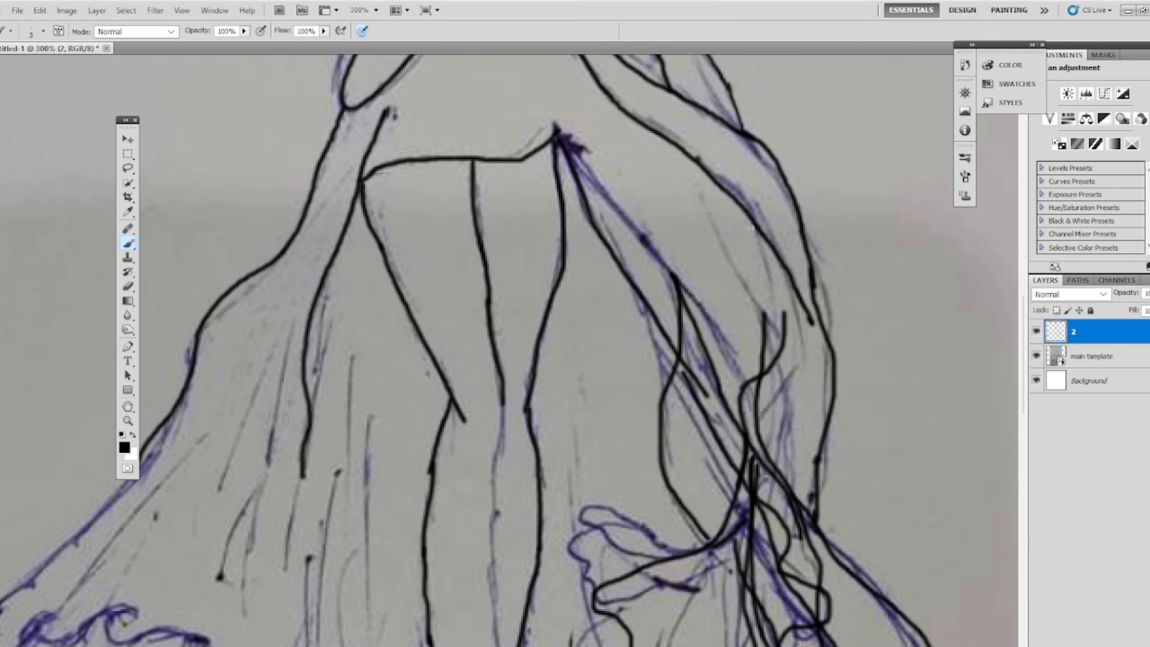
- Add fold lines on the skirt's right side and a looping petal outline to the flower
{"action": "left_click_drag", "start_coordinate": [753, 236], "coordinate": [771, 330]}
{"action": "left_click_drag", "start_coordinate": [757, 237], "coordinate": [787, 331]}
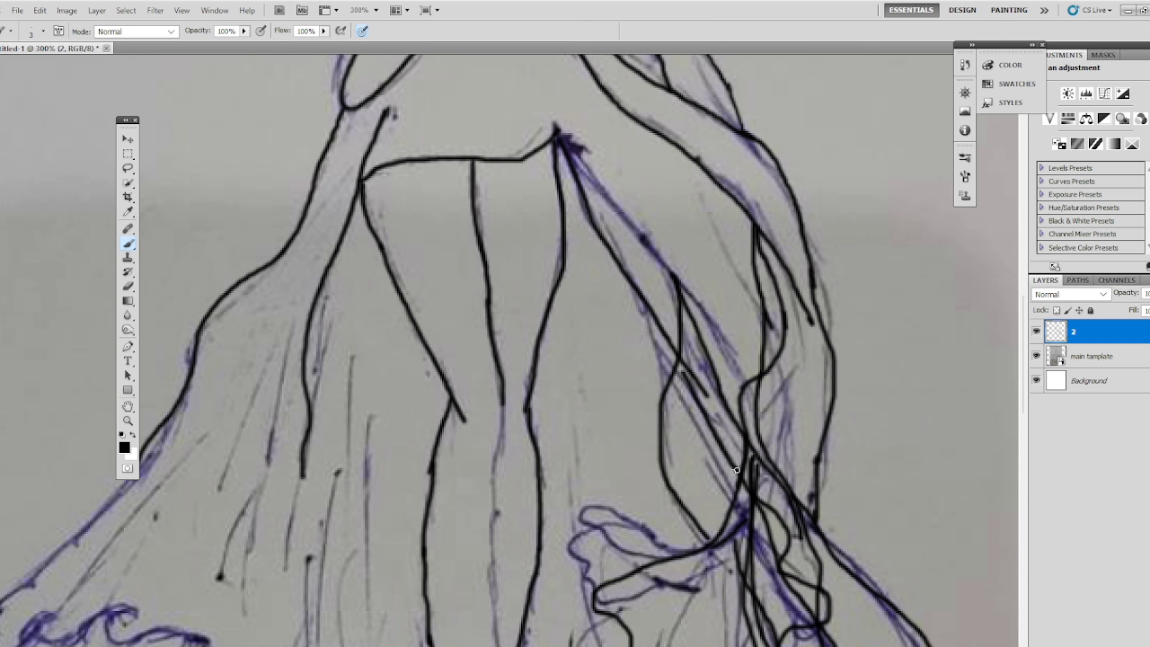
{"action": "mouse_move", "coordinate": [695, 549]}
{"action": "left_mouse_down"}
{"action": "mouse_move", "coordinate": [636, 518]}
{"action": "mouse_move", "coordinate": [598, 530]}
{"action": "mouse_move", "coordinate": [709, 553]}
{"action": "left_mouse_up"}
{"action": "mouse_move", "coordinate": [588, 526]}
{"action": "left_mouse_down"}
{"action": "mouse_move", "coordinate": [579, 546]}
{"action": "mouse_move", "coordinate": [614, 586]}
{"action": "left_mouse_up"}
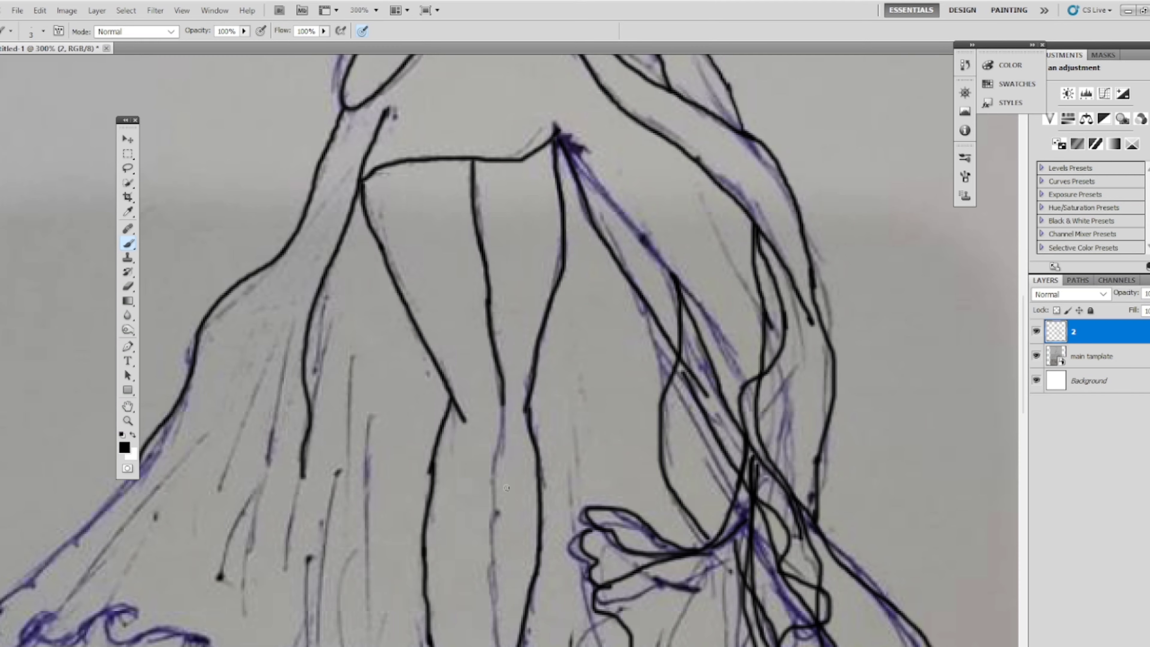
- Trace the long blue line down the middle of the skirt in black
{"action": "left_click_drag", "start_coordinate": [557, 442], "coordinate": [536, 232]}
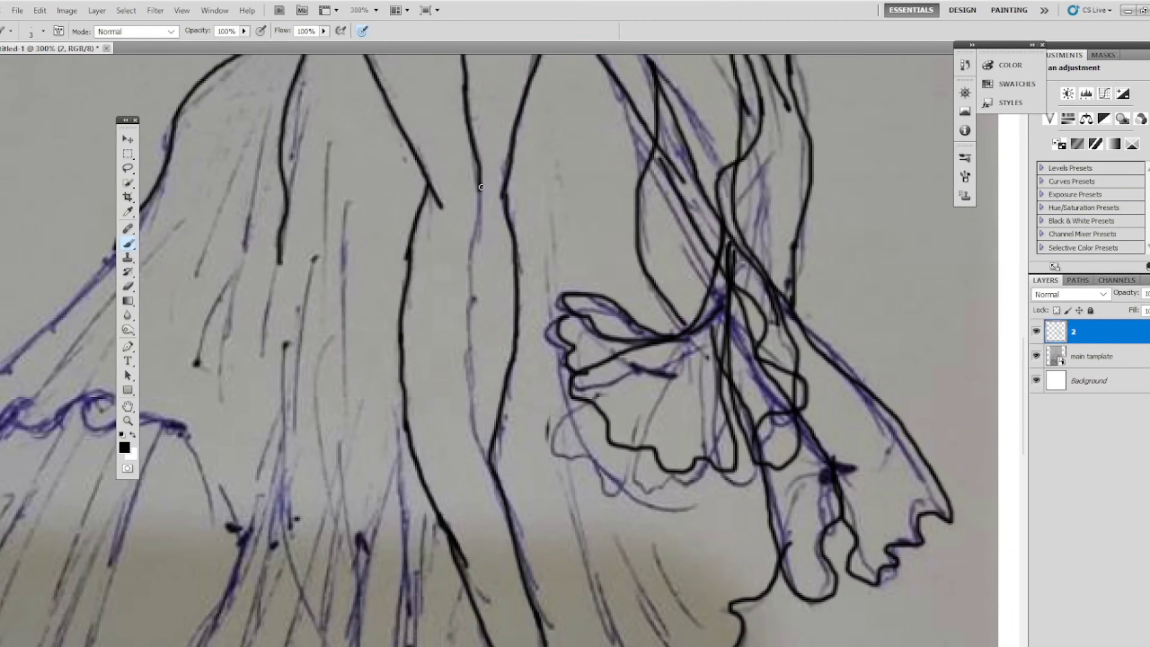
{"action": "mouse_move", "coordinate": [481, 186]}
{"action": "left_mouse_down"}
{"action": "mouse_move", "coordinate": [472, 377]}
{"action": "mouse_move", "coordinate": [494, 464]}
{"action": "left_mouse_up"}
{"action": "mouse_move", "coordinate": [451, 364]}
{"action": "left_mouse_down"}
{"action": "mouse_move", "coordinate": [458, 349]}
{"action": "mouse_move", "coordinate": [668, 376]}
{"action": "mouse_move", "coordinate": [685, 266]}
{"action": "left_mouse_up"}
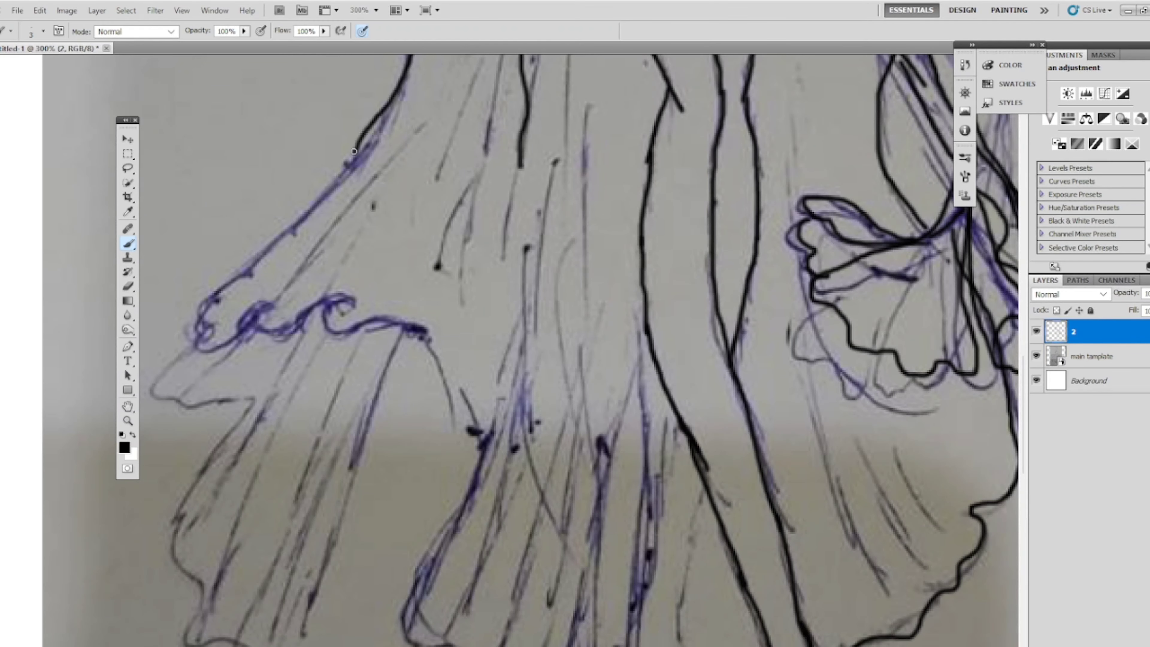
- Trace the left drape's outline and several skirt folds between waist and hem in black
{"action": "mouse_move", "coordinate": [354, 151]}
{"action": "left_mouse_down"}
{"action": "mouse_move", "coordinate": [194, 323]}
{"action": "mouse_move", "coordinate": [267, 308]}
{"action": "mouse_move", "coordinate": [281, 331]}
{"action": "mouse_move", "coordinate": [312, 324]}
{"action": "mouse_move", "coordinate": [344, 293]}
{"action": "mouse_move", "coordinate": [489, 426]}
{"action": "mouse_move", "coordinate": [502, 410]}
{"action": "left_mouse_up"}
{"action": "mouse_move", "coordinate": [679, 399]}
{"action": "left_mouse_down"}
{"action": "mouse_move", "coordinate": [678, 86]}
{"action": "mouse_move", "coordinate": [679, 221]}
{"action": "left_mouse_up"}
{"action": "mouse_move", "coordinate": [464, 192]}
{"action": "left_mouse_down"}
{"action": "mouse_move", "coordinate": [430, 313]}
{"action": "mouse_move", "coordinate": [376, 381]}
{"action": "mouse_move", "coordinate": [428, 419]}
{"action": "mouse_move", "coordinate": [467, 479]}
{"action": "mouse_move", "coordinate": [588, 527]}
{"action": "mouse_move", "coordinate": [612, 499]}
{"action": "mouse_move", "coordinate": [641, 184]}
{"action": "left_mouse_up"}
{"action": "left_click_drag", "start_coordinate": [661, 566], "coordinate": [669, 259]}
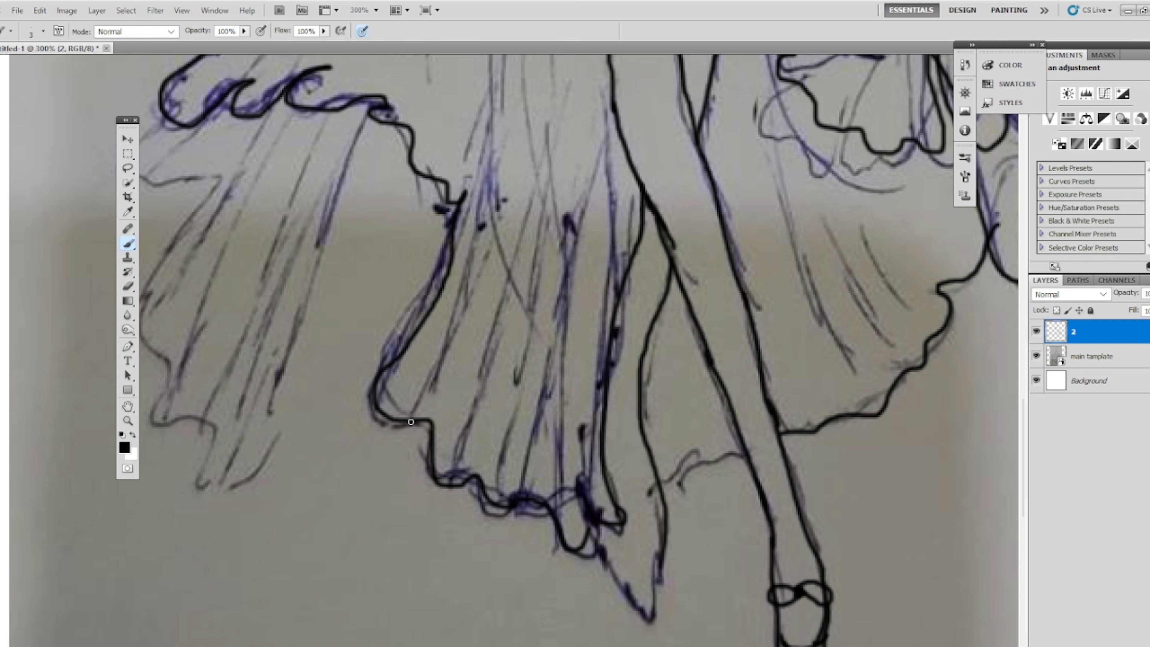
{"action": "mouse_move", "coordinate": [411, 422]}
{"action": "left_mouse_down"}
{"action": "mouse_move", "coordinate": [481, 281]}
{"action": "mouse_move", "coordinate": [537, 55]}
{"action": "left_mouse_up"}
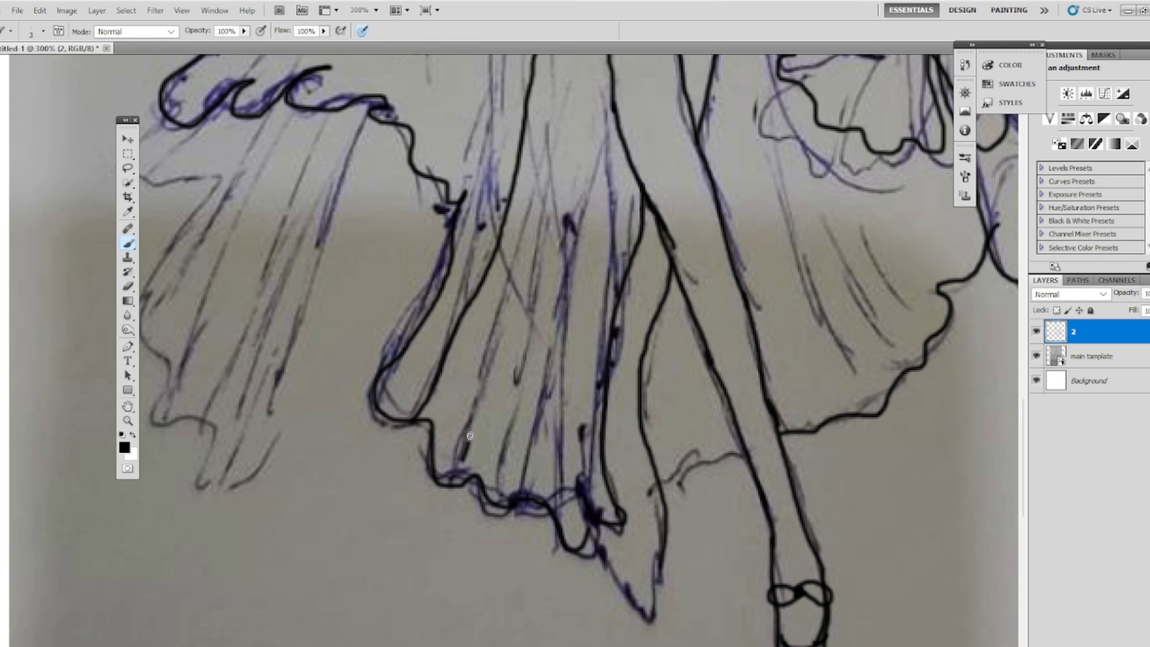
{"action": "left_click_drag", "start_coordinate": [469, 435], "coordinate": [587, 41]}
{"action": "left_click_drag", "start_coordinate": [458, 474], "coordinate": [467, 442]}
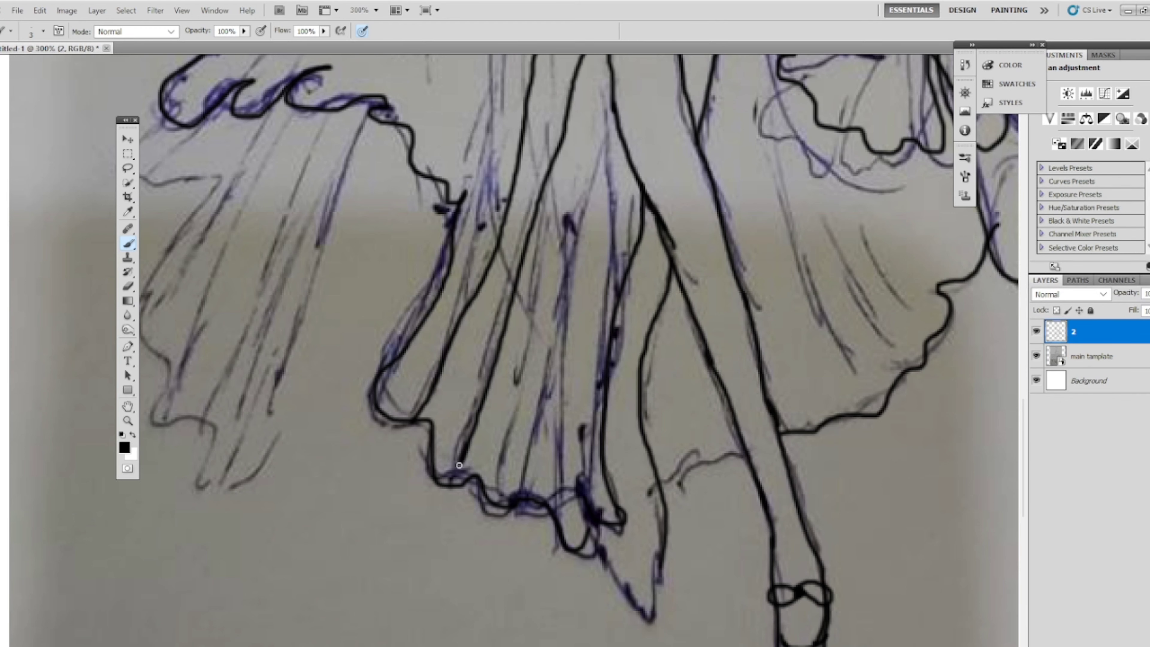
{"action": "left_click_drag", "start_coordinate": [600, 142], "coordinate": [557, 516]}
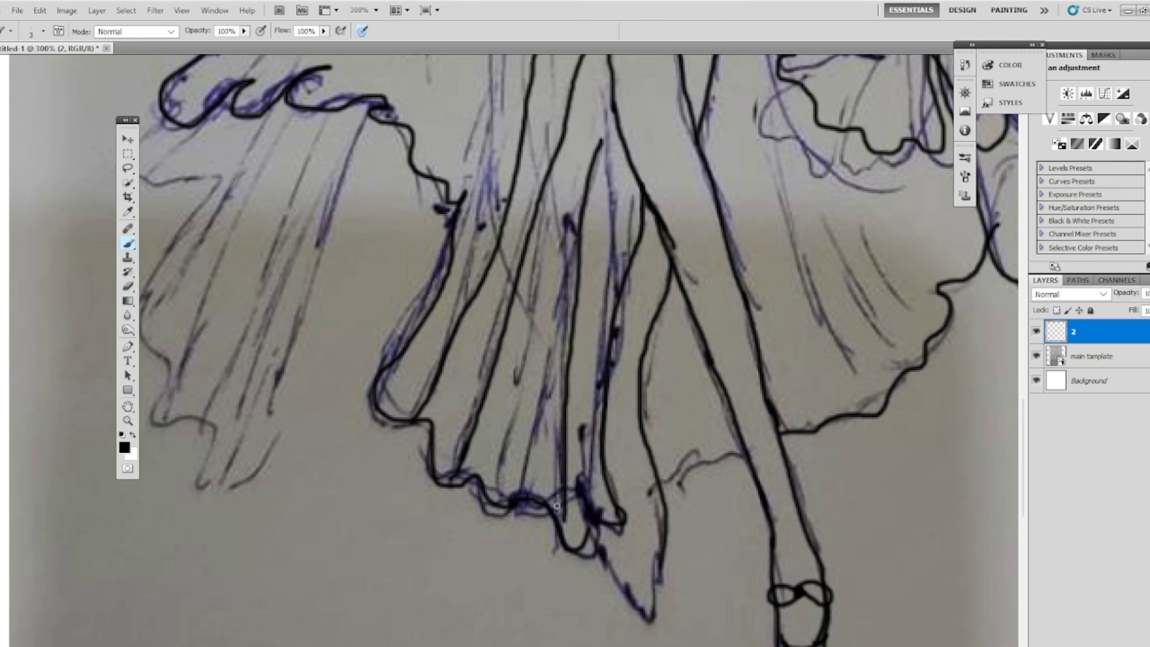
- Trace the left drape's lower hem in black and fit the whole figure on screen
{"action": "scroll", "coordinate": [457, 341], "scroll_direction": "up", "scroll_amount": 3}
{"action": "scroll", "coordinate": [392, 180], "scroll_direction": "left", "scroll_amount": 5}
{"action": "mouse_move", "coordinate": [347, 191]}
{"action": "left_mouse_down"}
{"action": "mouse_move", "coordinate": [296, 254]}
{"action": "mouse_move", "coordinate": [326, 276]}
{"action": "left_mouse_up"}
{"action": "key", "text": "ctrl+alt+z"}
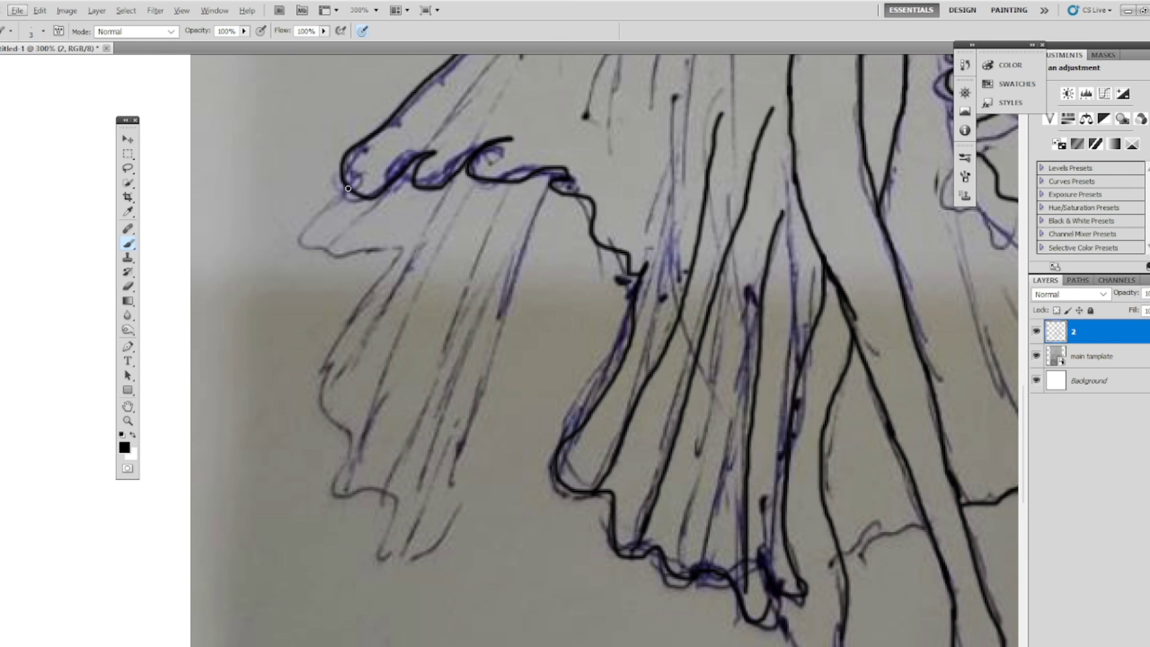
{"action": "mouse_move", "coordinate": [348, 188]}
{"action": "left_mouse_down"}
{"action": "mouse_move", "coordinate": [293, 235]}
{"action": "mouse_move", "coordinate": [383, 277]}
{"action": "mouse_move", "coordinate": [328, 358]}
{"action": "mouse_move", "coordinate": [349, 431]}
{"action": "mouse_move", "coordinate": [338, 493]}
{"action": "mouse_move", "coordinate": [423, 547]}
{"action": "mouse_move", "coordinate": [466, 455]}
{"action": "mouse_move", "coordinate": [501, 283]}
{"action": "mouse_move", "coordinate": [555, 174]}
{"action": "left_mouse_up"}
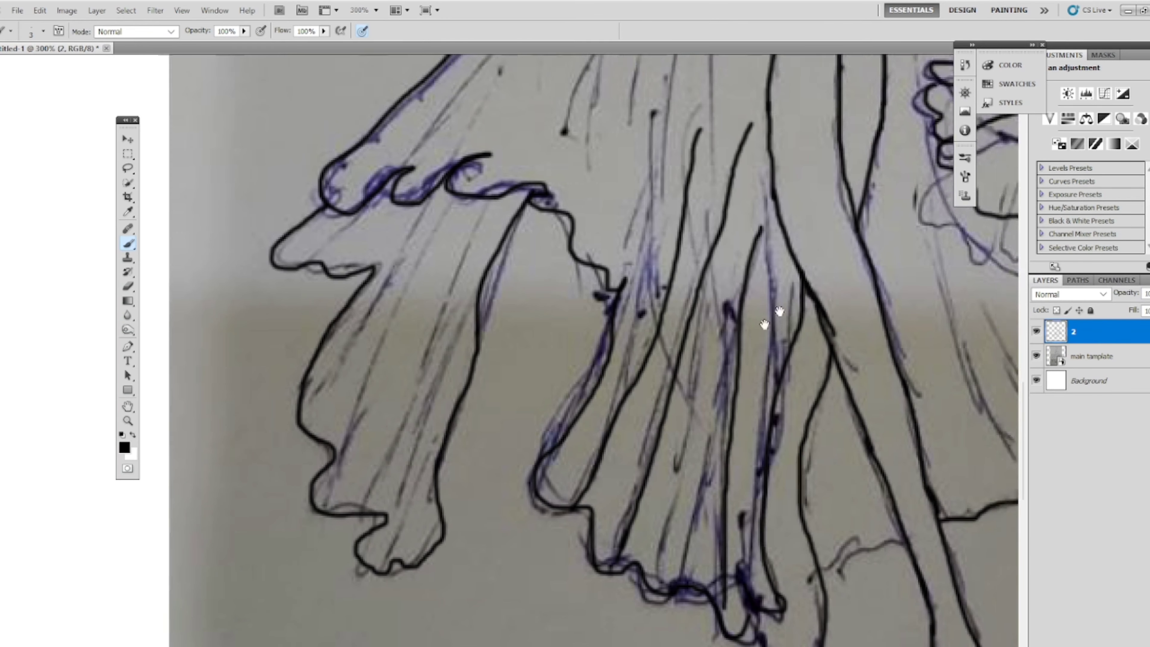
{"action": "left_click_drag", "start_coordinate": [783, 354], "coordinate": [617, 541]}
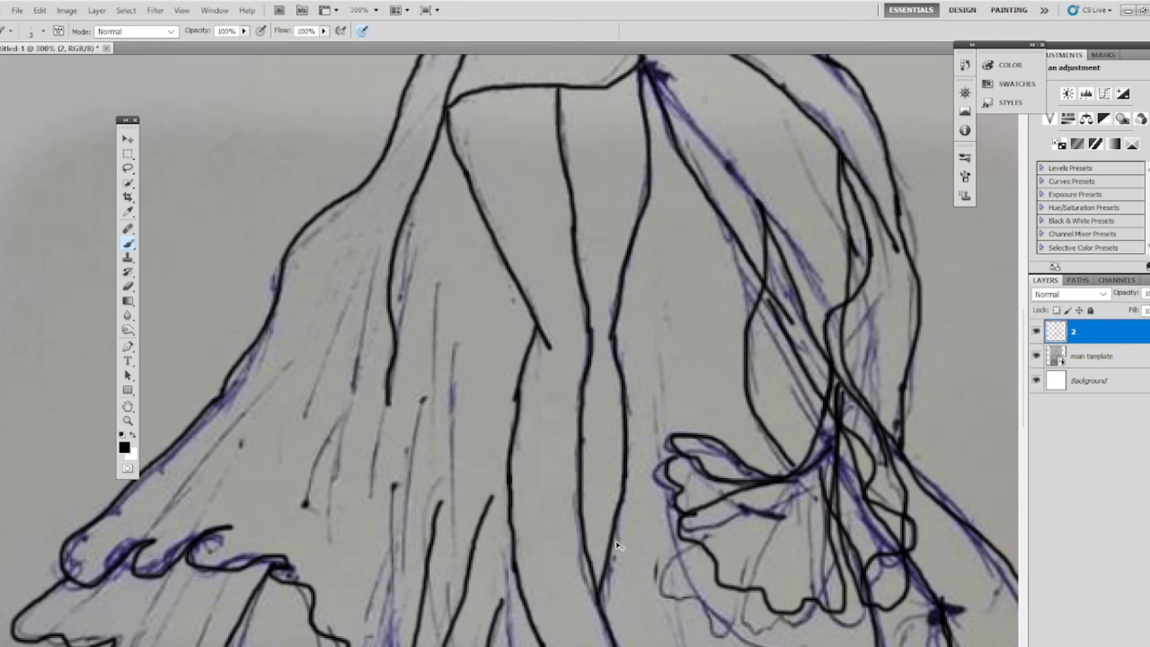
{"action": "key", "text": "ctrl+0"}
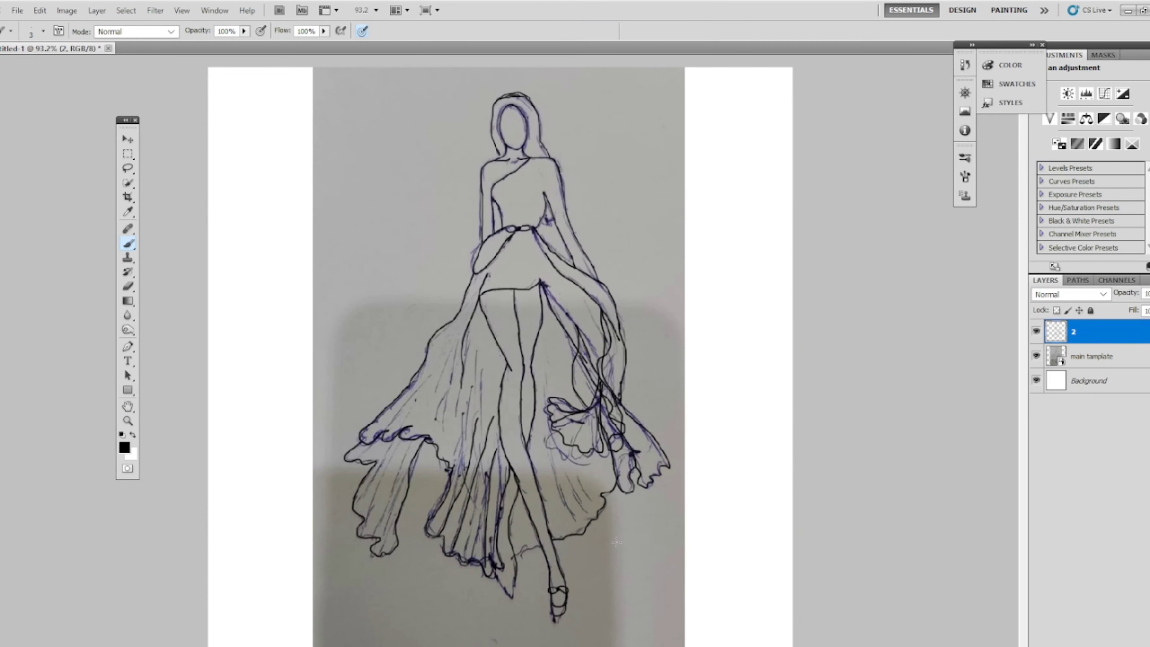
{"action": "left_click", "coordinate": [1037, 357]}
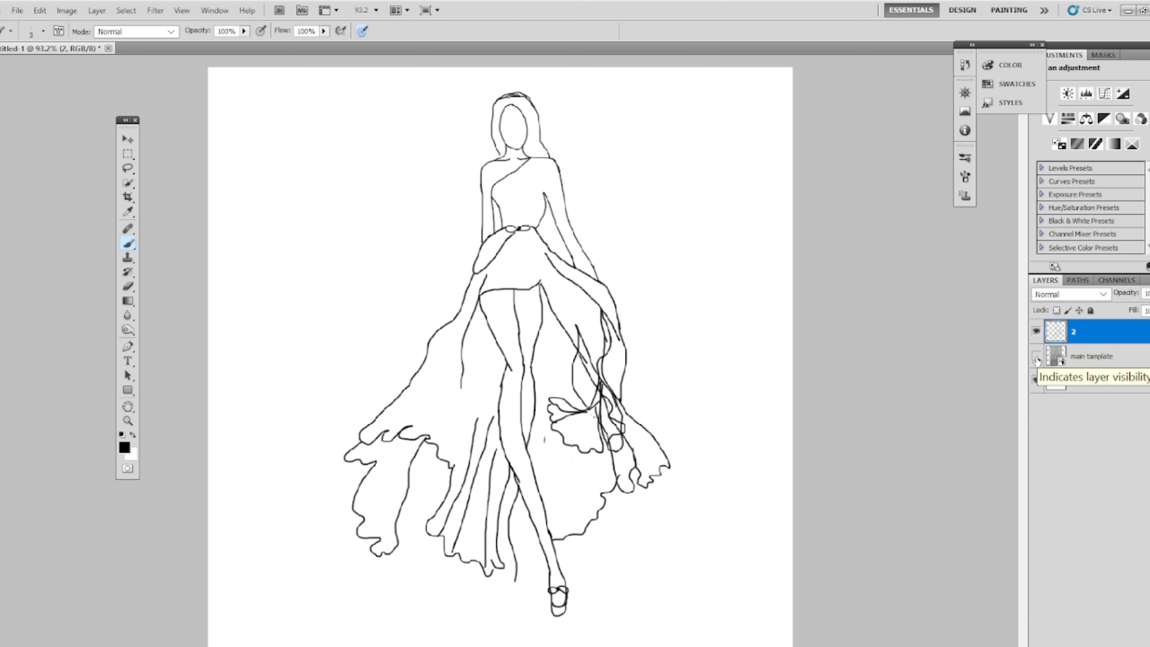
{"action": "left_click", "coordinate": [1036, 357]}
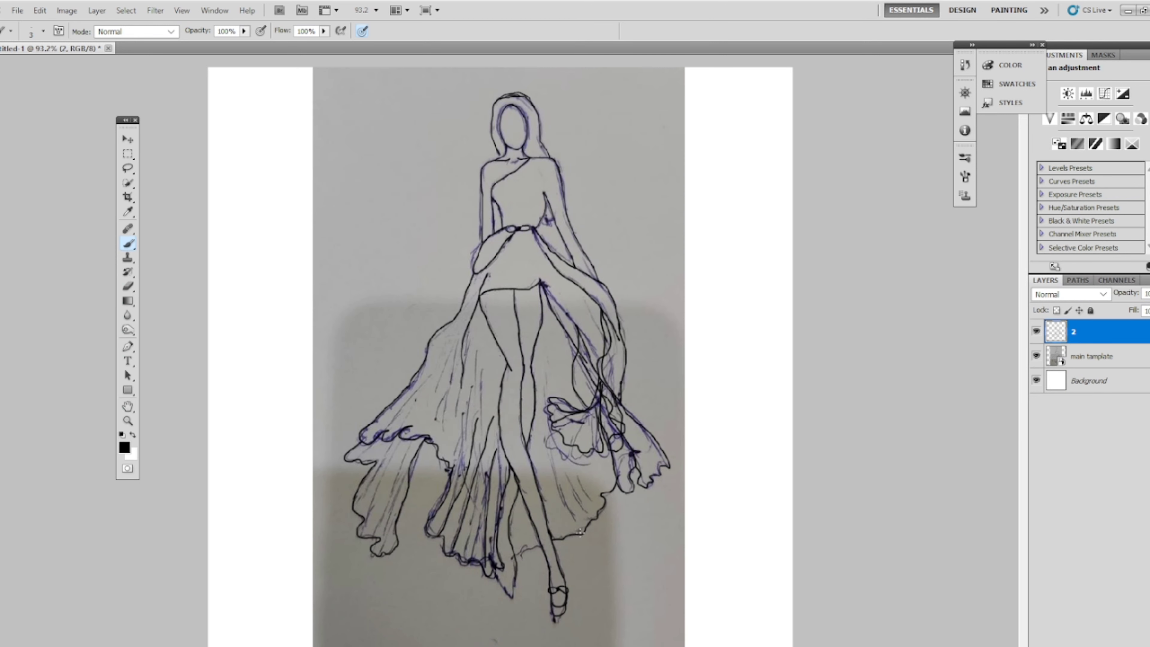
{"action": "left_click", "coordinate": [1036, 357]}
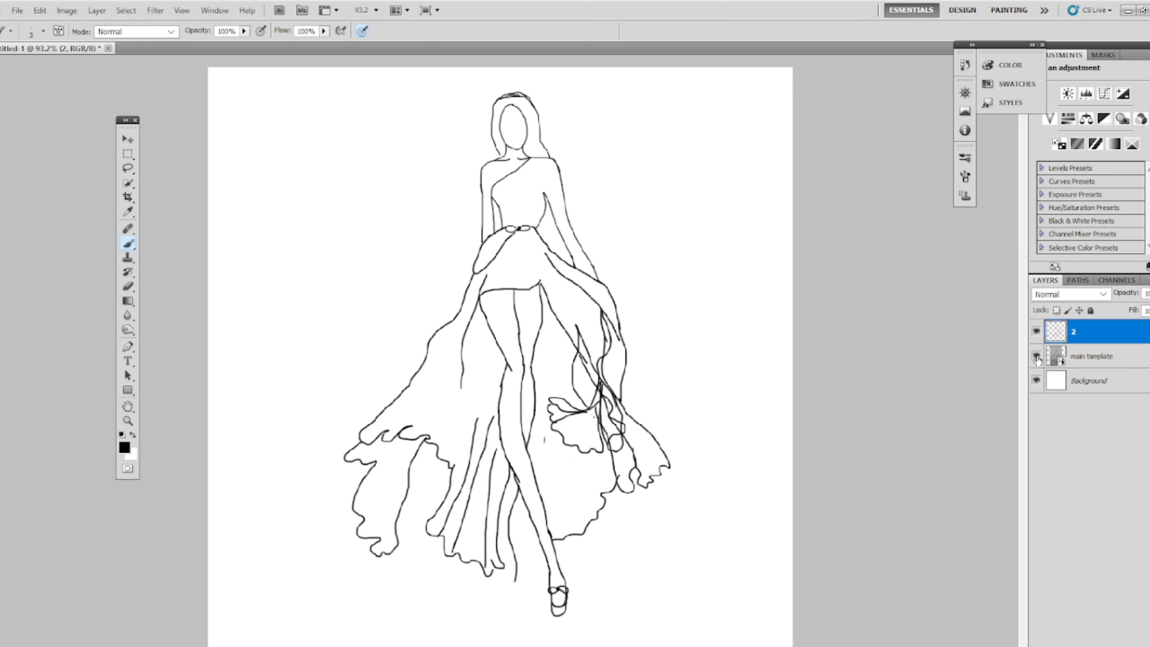
{"action": "left_click", "coordinate": [1037, 357]}
{"action": "key", "text": "ctrl+plus"}
{"action": "key", "text": "ctrl+plus"}
{"action": "left_click", "coordinate": [1037, 357]}
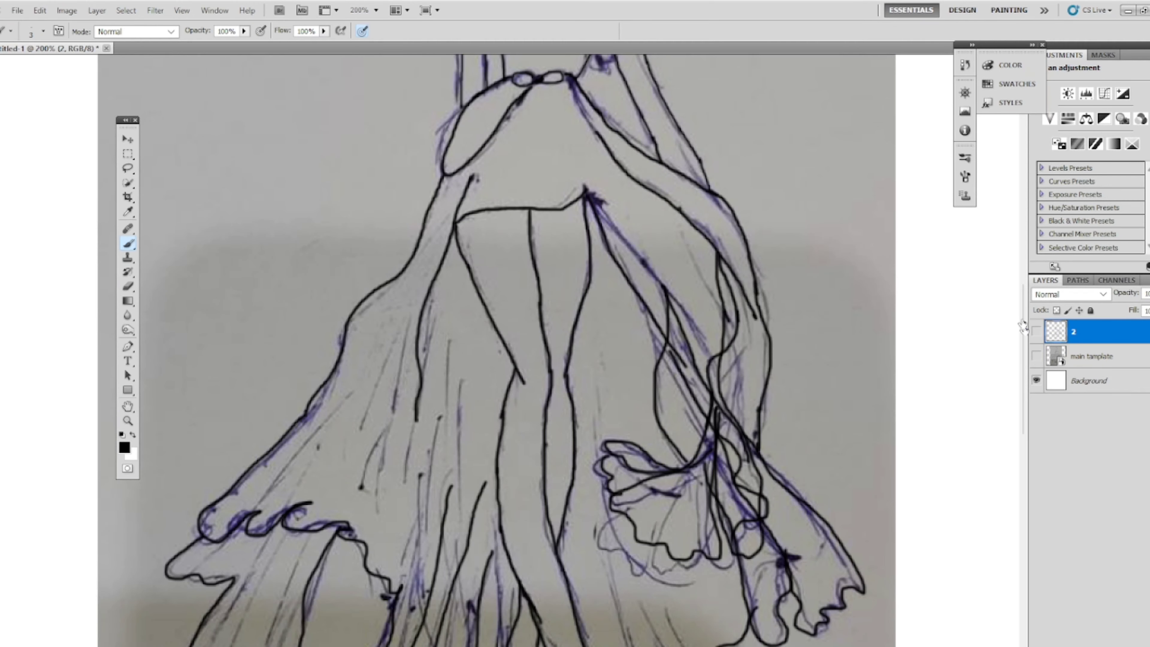
{"action": "left_click", "coordinate": [1037, 331]}
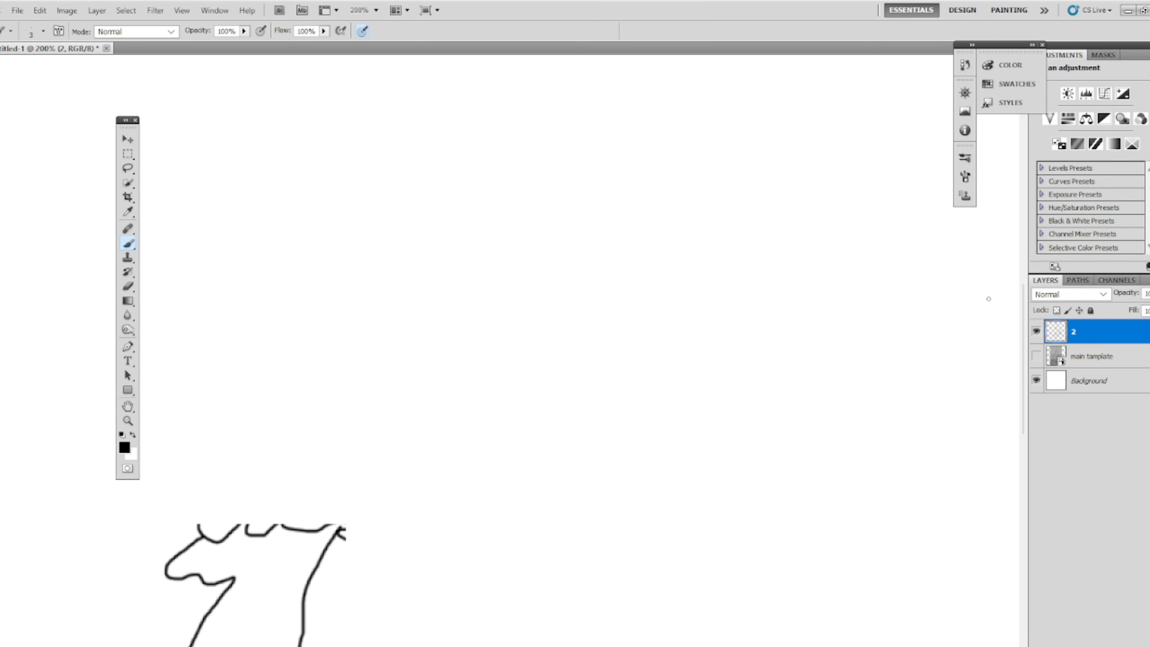
{"action": "left_click", "coordinate": [1036, 357]}
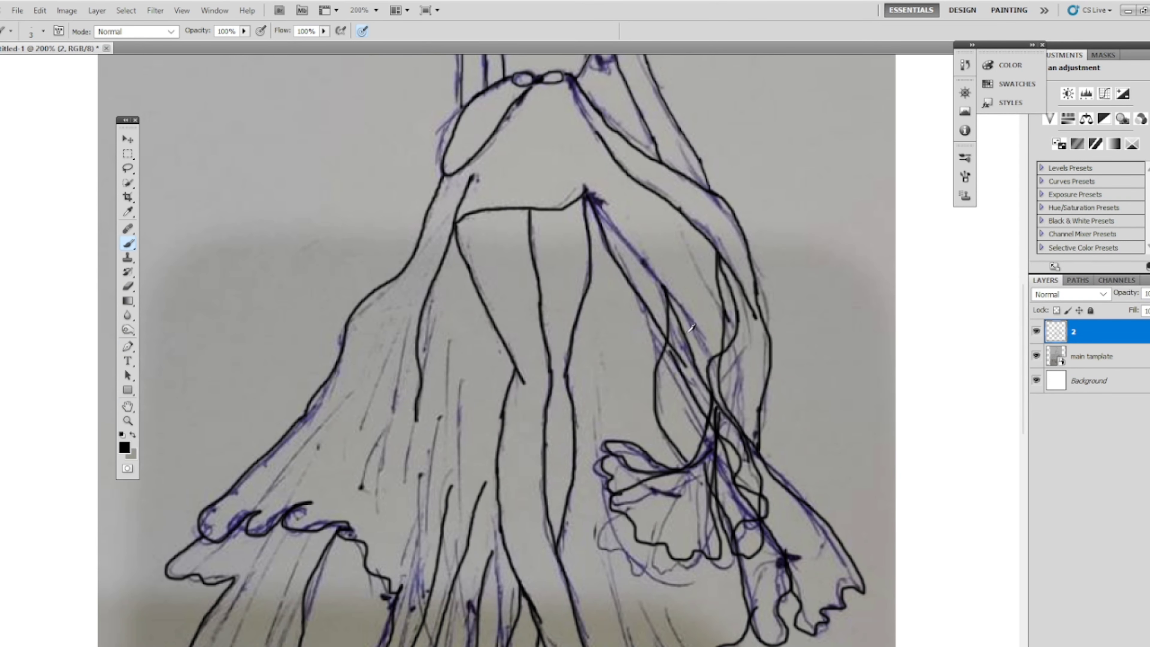
- With the regular Brush, add a short black stroke along the lower skirt fold, toggling the sketch to compare
{"action": "mouse_move", "coordinate": [677, 349]}
{"action": "left_mouse_down"}
{"action": "mouse_move", "coordinate": [694, 100]}
{"action": "mouse_move", "coordinate": [653, 301]}
{"action": "left_mouse_up"}
{"action": "right_click", "coordinate": [129, 244]}
{"action": "left_click", "coordinate": [192, 243]}
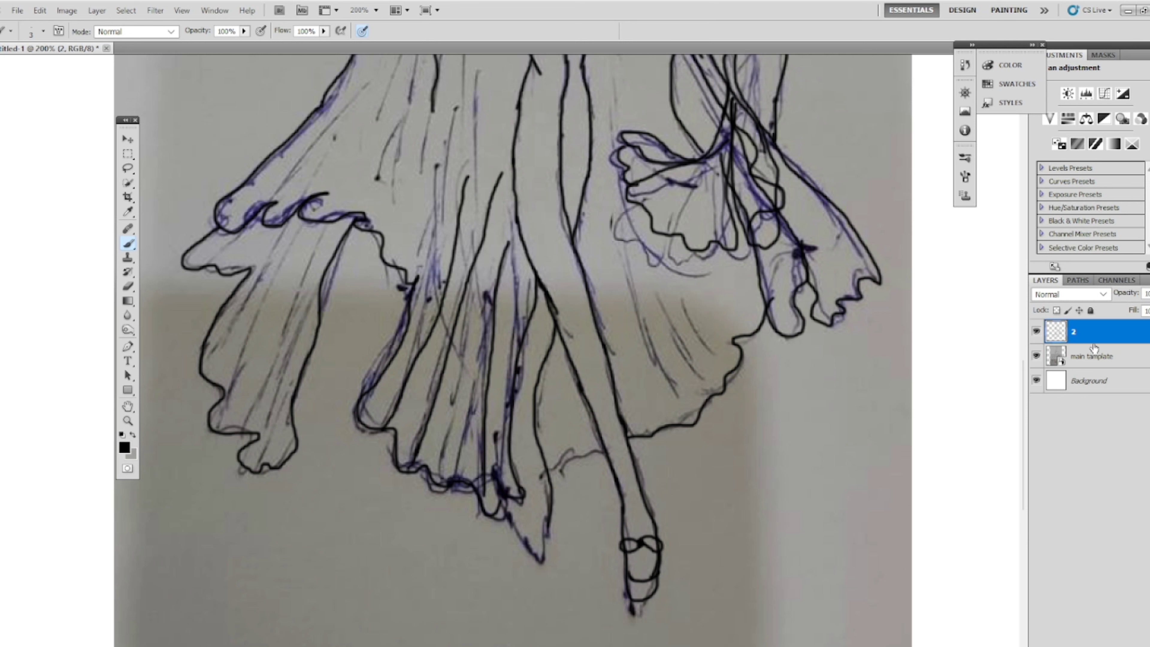
{"action": "left_click", "coordinate": [1037, 355]}
{"action": "mouse_move", "coordinate": [515, 463]}
{"action": "left_mouse_down"}
{"action": "mouse_move", "coordinate": [557, 493]}
{"action": "mouse_move", "coordinate": [539, 436]}
{"action": "left_mouse_up"}
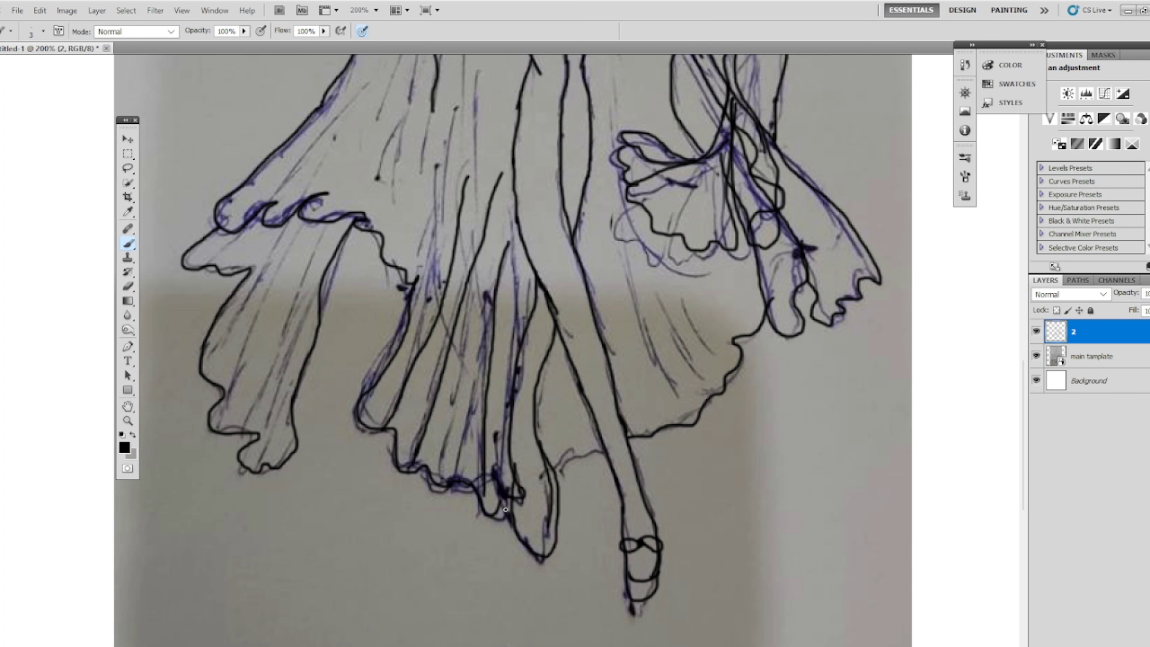
{"action": "left_click", "coordinate": [1036, 357]}
- Toggle the tracing layer to compare, then redraw the lower fold's tip, undoing misplaced strokes
{"action": "key", "text": "ctrl+comma"}
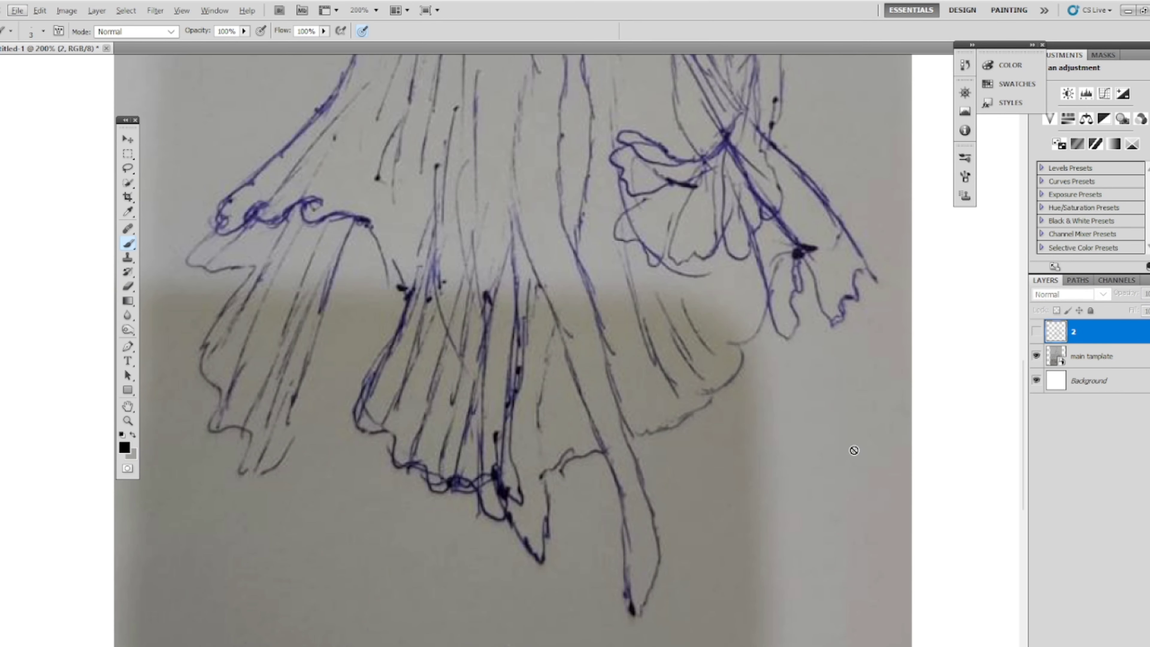
{"action": "left_click", "coordinate": [1036, 331]}
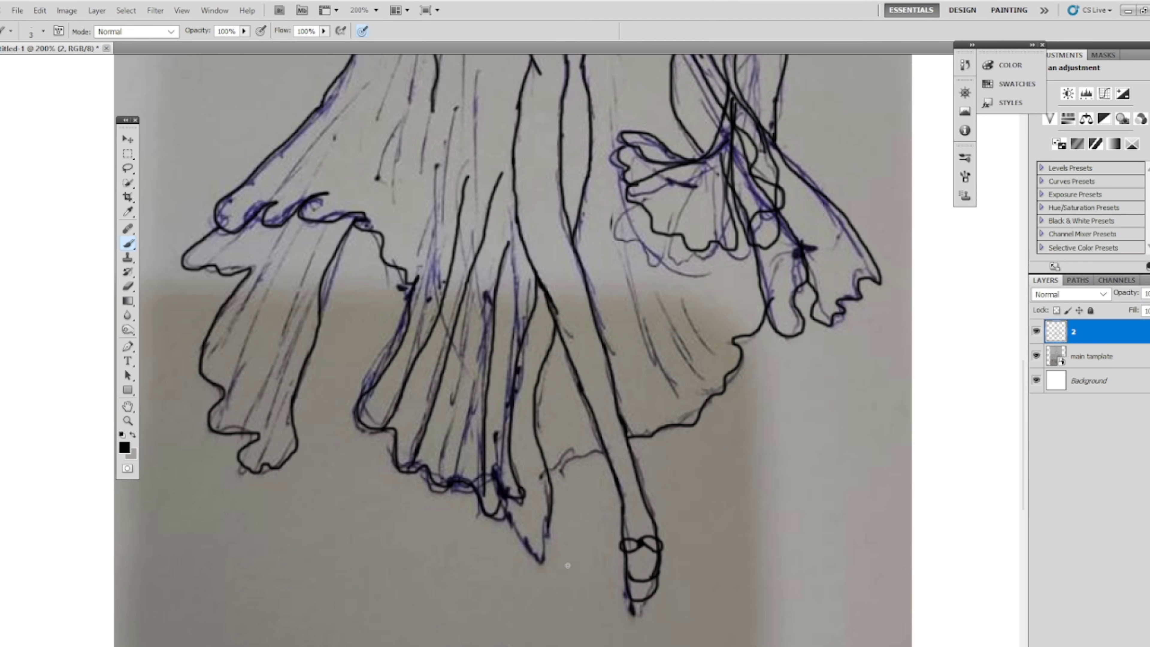
{"action": "key", "text": "alt"}
{"action": "mouse_move", "coordinate": [509, 511]}
{"action": "left_mouse_down"}
{"action": "mouse_move", "coordinate": [546, 562]}
{"action": "mouse_move", "coordinate": [560, 512]}
{"action": "left_mouse_up"}
{"action": "key", "text": "alt"}
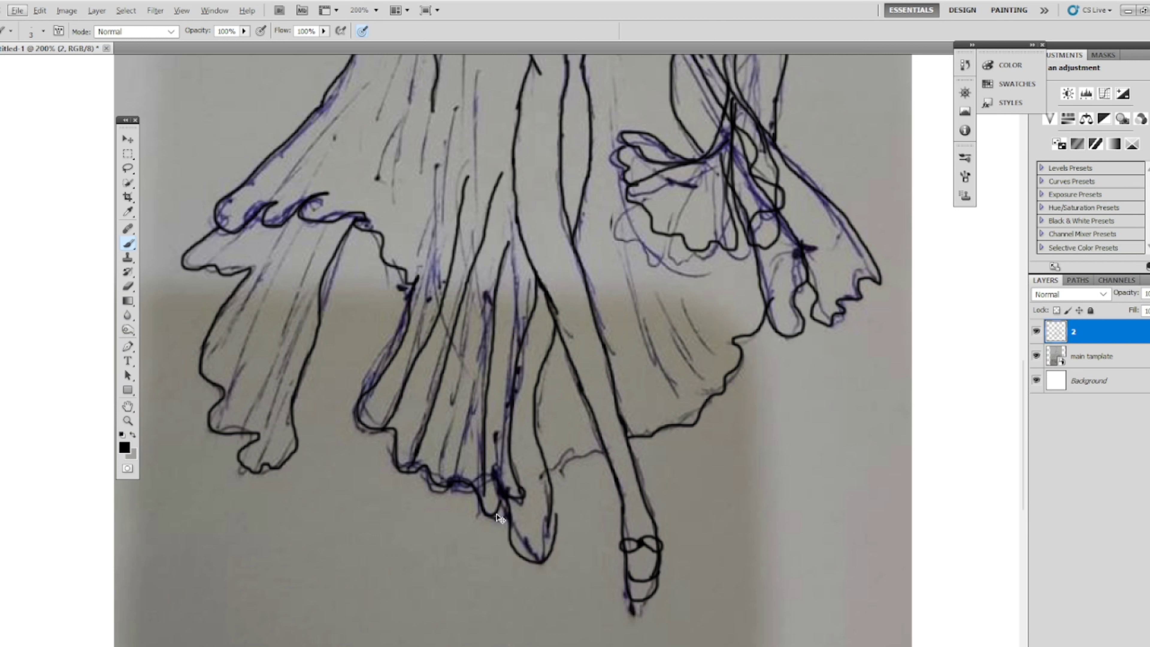
{"action": "key", "text": "ctrl+z"}
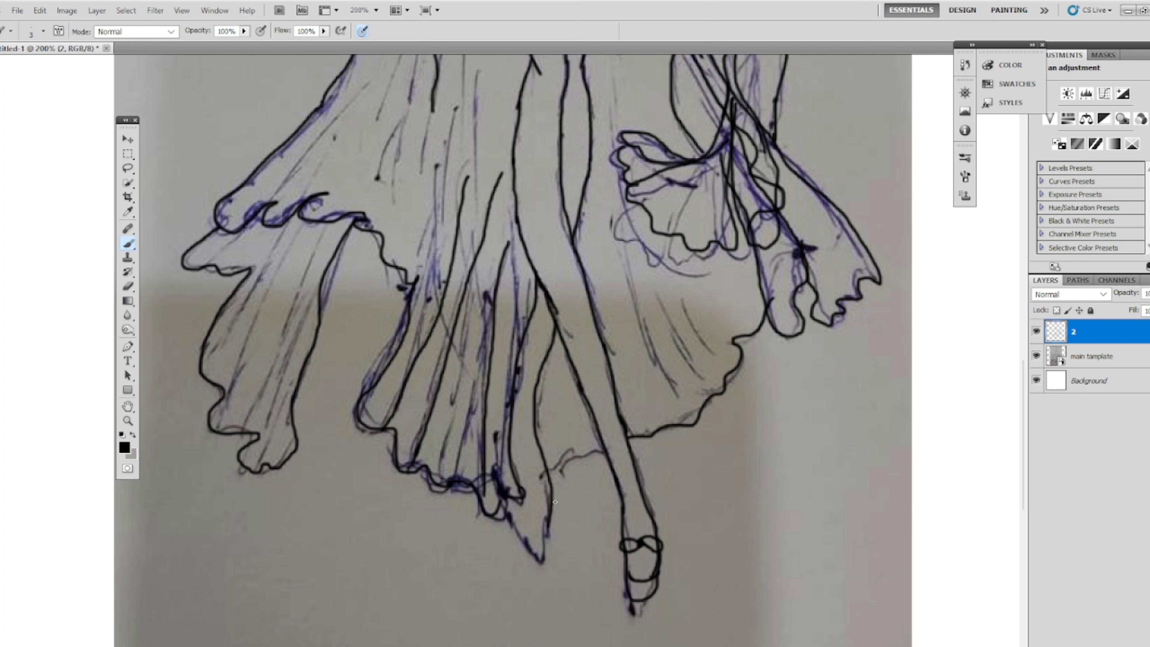
{"action": "key", "text": "ctrl+alt+z"}
{"action": "mouse_move", "coordinate": [511, 467]}
{"action": "left_mouse_down"}
{"action": "mouse_move", "coordinate": [518, 548]}
{"action": "mouse_move", "coordinate": [554, 507]}
{"action": "mouse_move", "coordinate": [507, 520]}
{"action": "mouse_move", "coordinate": [550, 543]}
{"action": "mouse_move", "coordinate": [558, 498]}
{"action": "left_mouse_up"}
{"action": "key", "text": "ctrl+z"}
{"action": "key", "text": "ctrl+z"}
{"action": "mouse_move", "coordinate": [549, 502]}
{"action": "left_mouse_down"}
{"action": "mouse_move", "coordinate": [550, 541]}
{"action": "mouse_move", "coordinate": [525, 546]}
{"action": "mouse_move", "coordinate": [526, 523]}
{"action": "left_mouse_up"}
{"action": "key", "text": "ctrl+z"}
- Trace the fold's left side, small curve and hem line, then fade layer 2 to about 35% opacity
{"action": "mouse_move", "coordinate": [541, 551]}
{"action": "left_mouse_down"}
{"action": "mouse_move", "coordinate": [517, 523]}
{"action": "mouse_move", "coordinate": [510, 488]}
{"action": "left_mouse_up"}
{"action": "left_click_drag", "start_coordinate": [530, 510], "coordinate": [556, 488]}
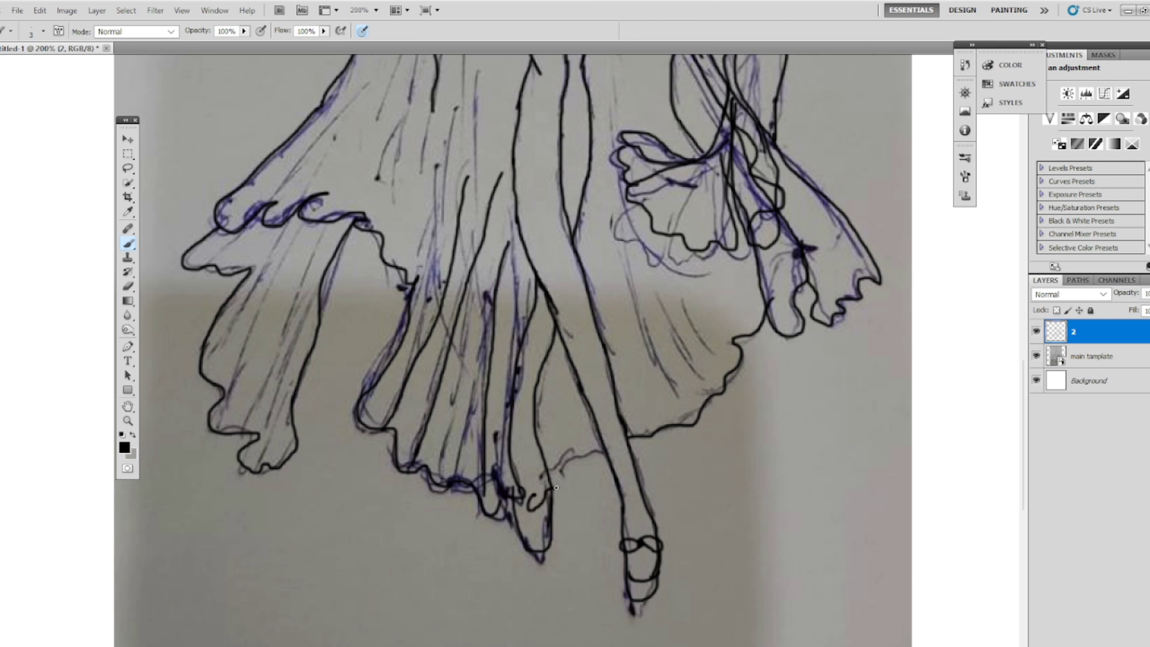
{"action": "key", "text": "ctrl+z"}
{"action": "key", "text": "alt"}
{"action": "key", "text": "alt"}
{"action": "left_click_drag", "start_coordinate": [535, 493], "coordinate": [553, 507]}
{"action": "left_click_drag", "start_coordinate": [564, 460], "coordinate": [608, 450]}
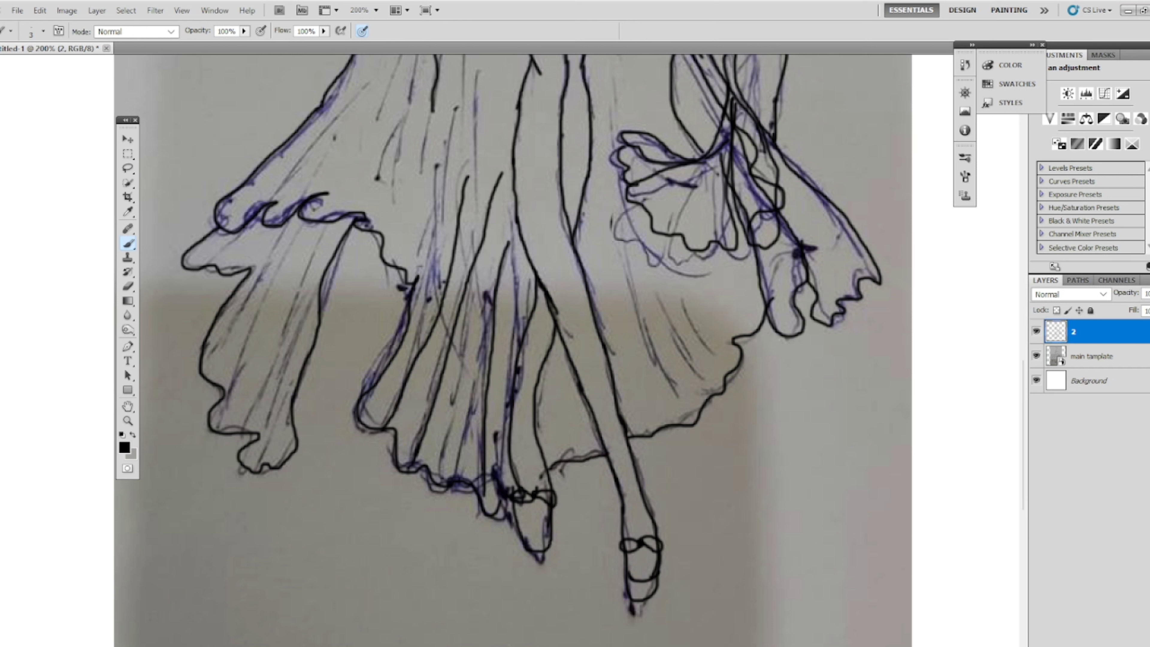
{"action": "left_click", "coordinate": [1147, 293]}
{"action": "left_click_drag", "start_coordinate": [1143, 306], "coordinate": [1130, 306]}
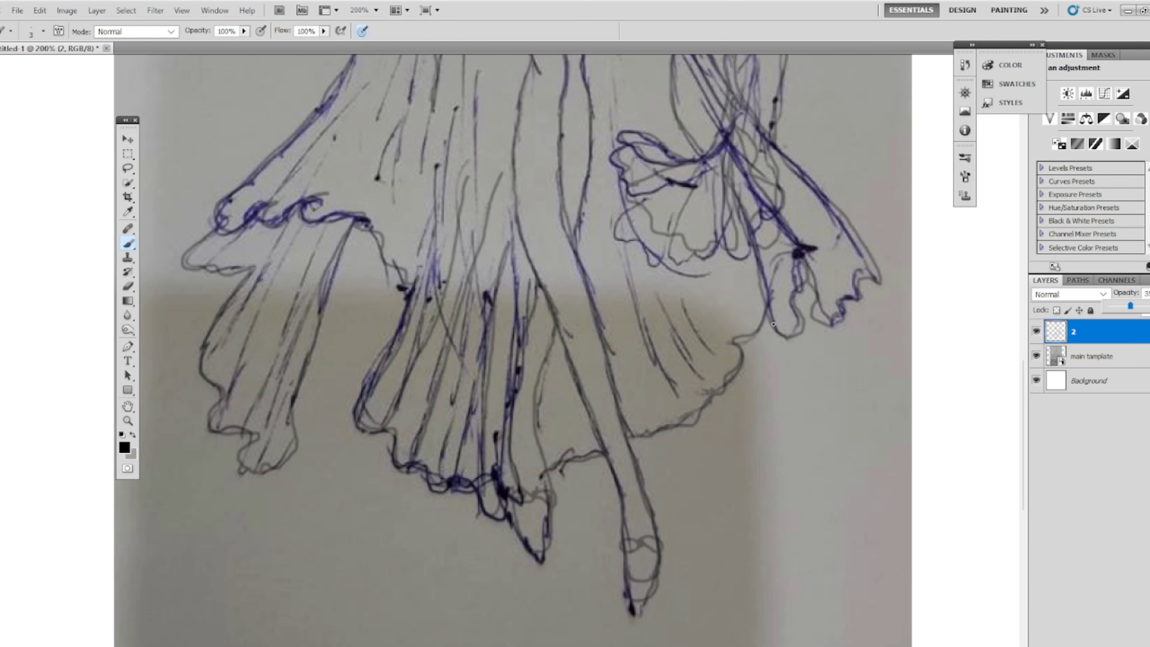
- Restore the tracing layer to full opacity, fit the drawing, and compare it against the photo template
{"action": "left_click_drag", "start_coordinate": [731, 303], "coordinate": [721, 503]}
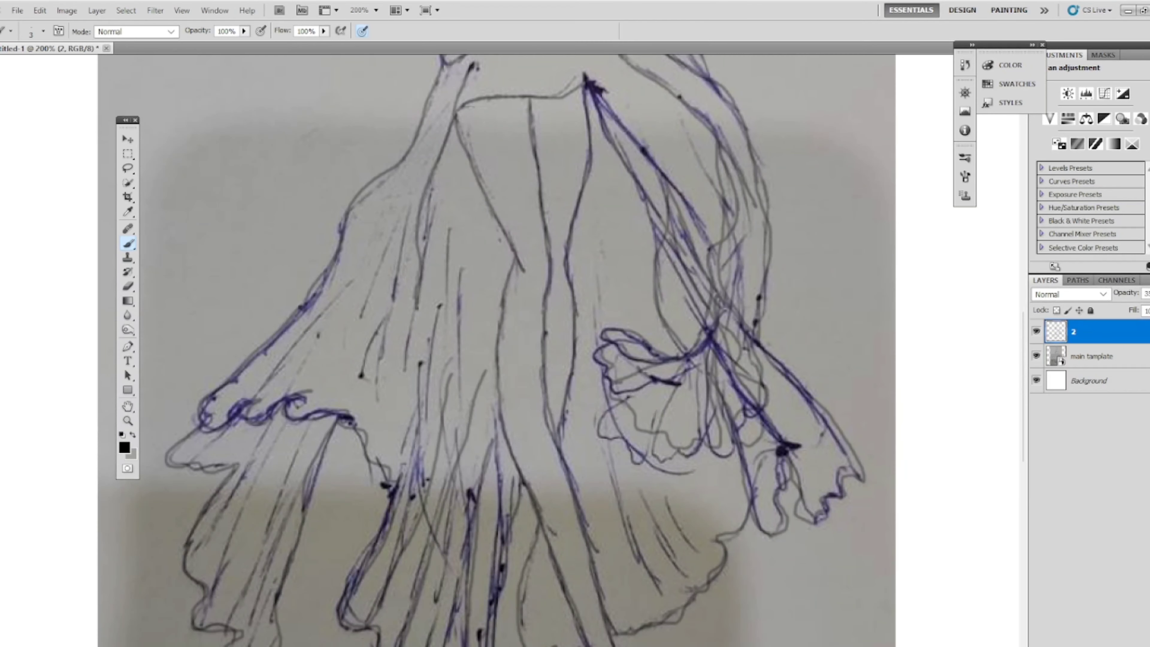
{"action": "left_click", "coordinate": [1148, 293]}
{"action": "left_click_drag", "start_coordinate": [1130, 307], "coordinate": [1146, 306]}
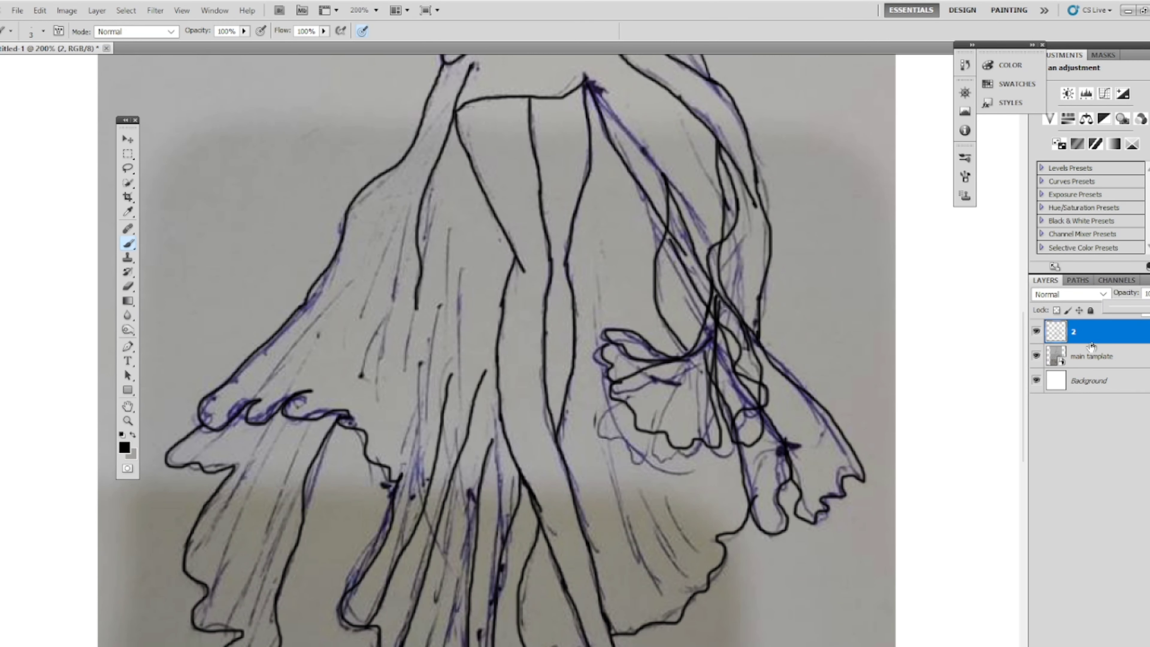
{"action": "key", "text": "ctrl+0"}
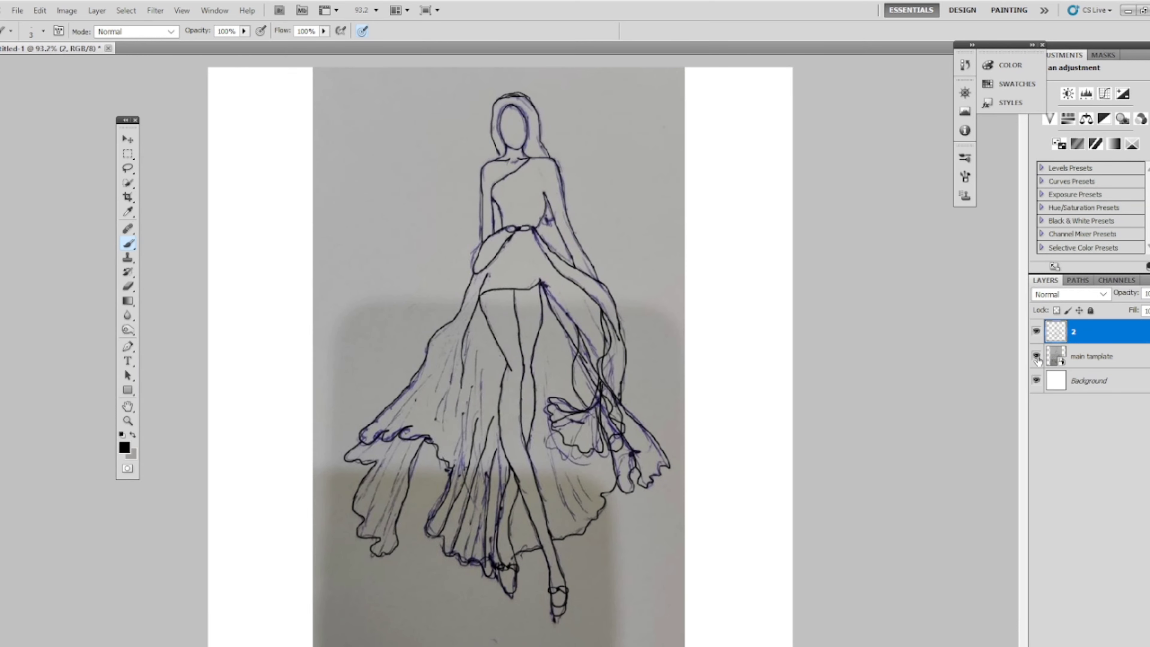
{"action": "left_click", "coordinate": [1036, 357]}
{"action": "left_click", "coordinate": [1037, 357]}
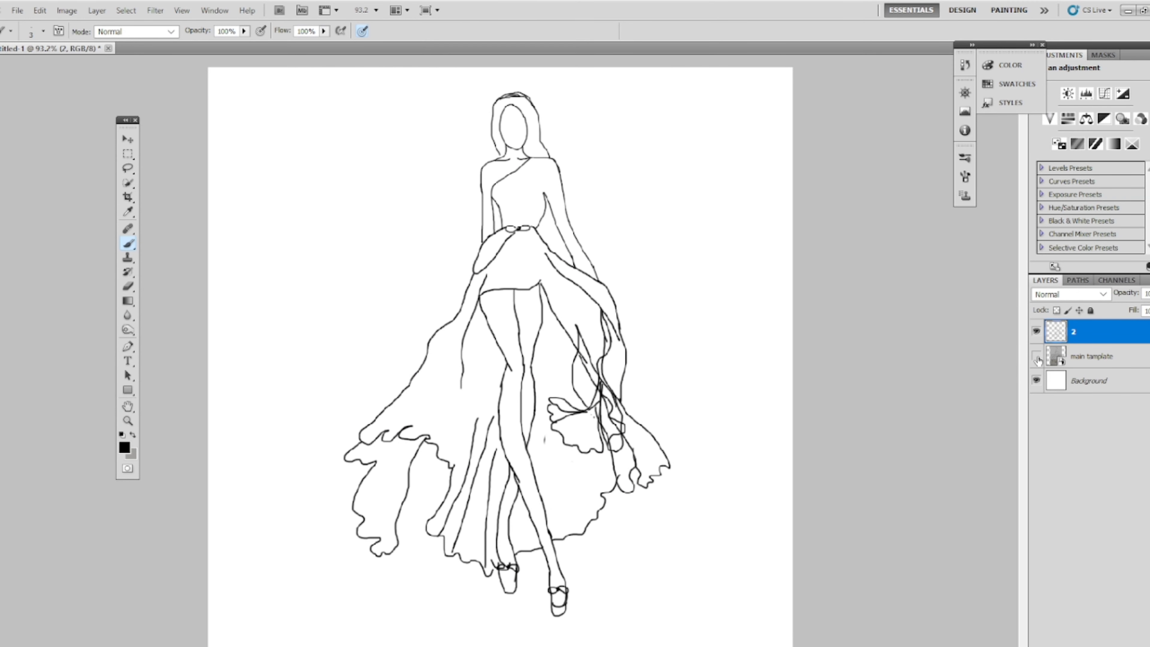
{"action": "left_click", "coordinate": [1036, 357]}
{"action": "left_click", "coordinate": [1036, 357]}
{"action": "left_click", "coordinate": [1037, 358]}
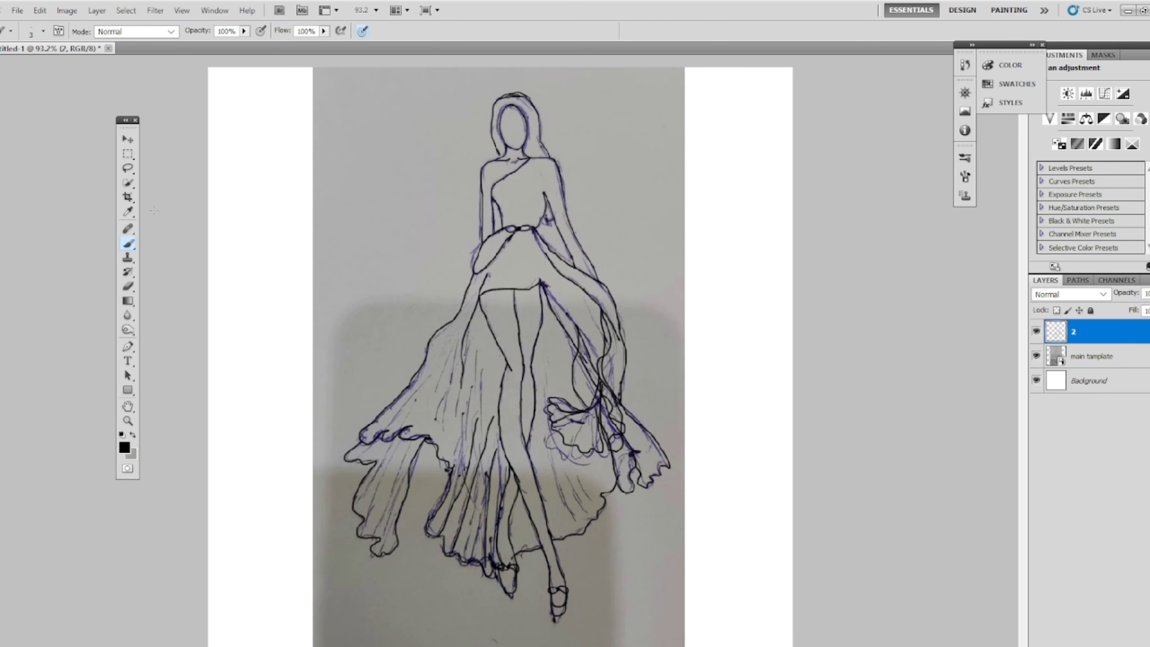
- Erase stray strokes on the lower skirt with the standard Eraser, then return to the Brush
{"action": "left_click", "coordinate": [127, 286]}
{"action": "left_click_drag", "start_coordinate": [128, 294], "coordinate": [167, 289]}
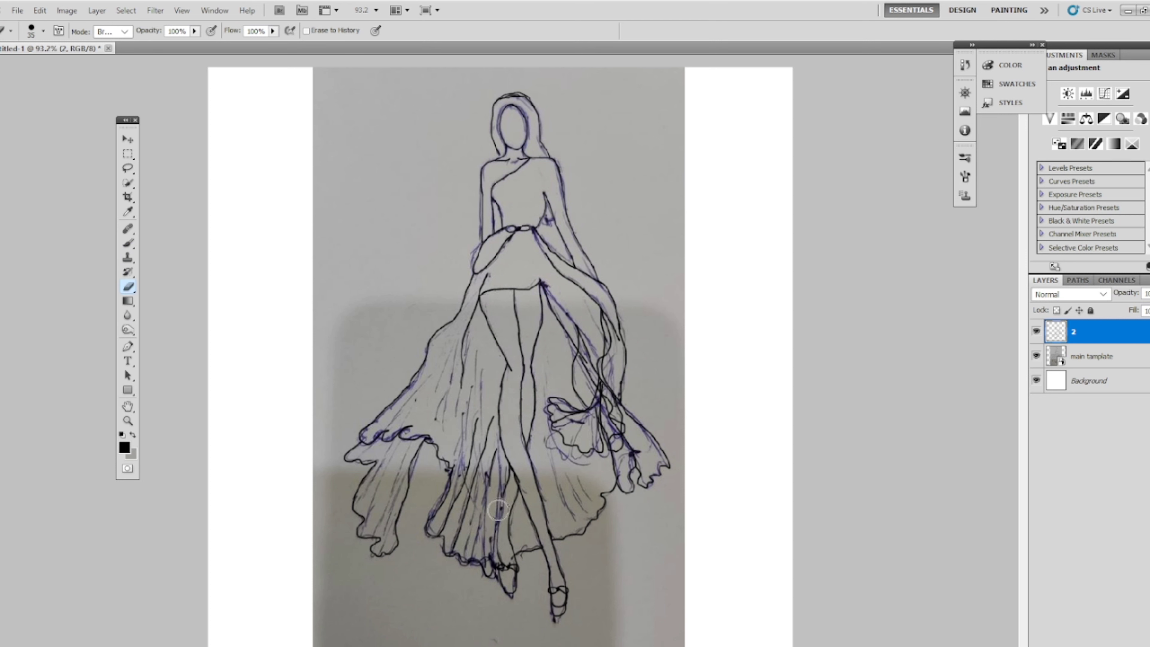
{"action": "left_click_drag", "start_coordinate": [492, 525], "coordinate": [502, 602]}
{"action": "left_click_drag", "start_coordinate": [128, 243], "coordinate": [167, 243]}
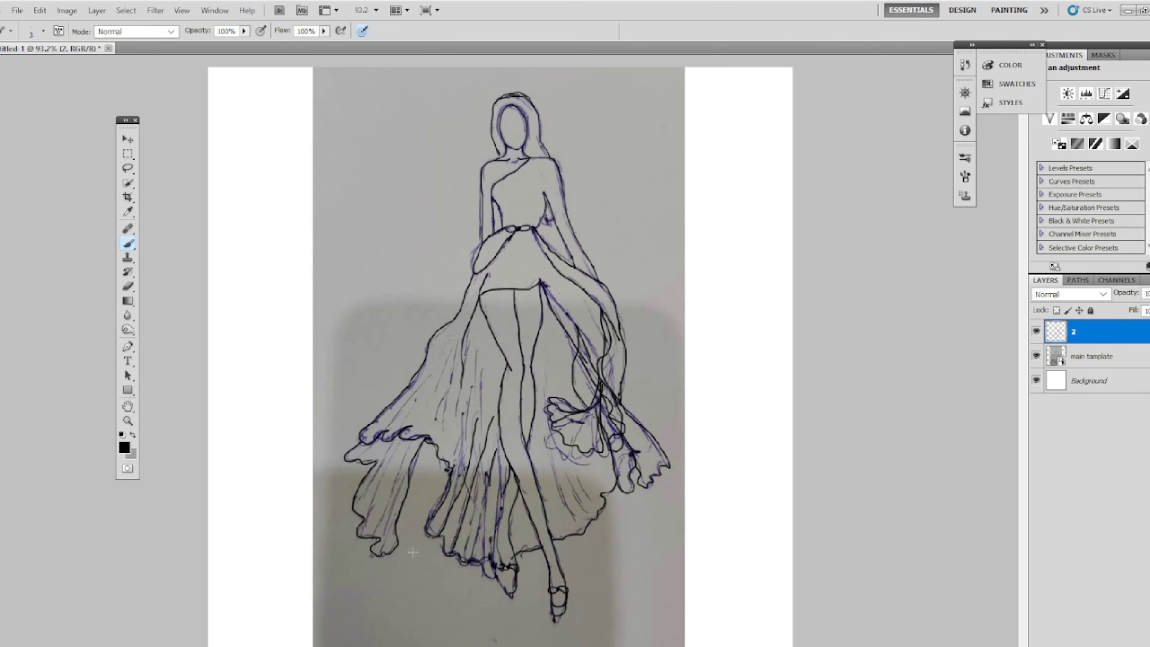
{"action": "key", "text": "ctrl+plus"}
{"action": "key", "text": "ctrl+plus"}
{"action": "key", "text": "ctrl+plus"}
- Redraw the lower-leg line along the left foot's inner edge, retrying until it sits accurately
{"action": "scroll", "coordinate": [384, 364], "scroll_direction": "down", "scroll_amount": 5}
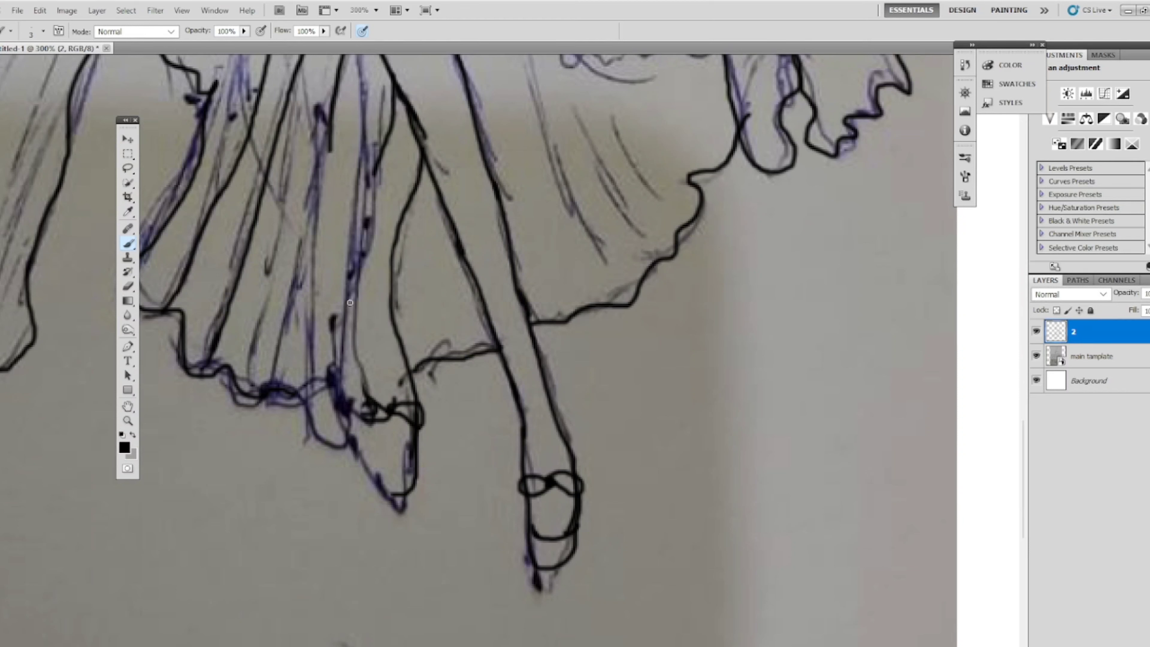
{"action": "mouse_move", "coordinate": [357, 313]}
{"action": "left_mouse_down"}
{"action": "mouse_move", "coordinate": [343, 387]}
{"action": "mouse_move", "coordinate": [386, 493]}
{"action": "left_mouse_up"}
{"action": "key", "text": "ctrl+alt+z"}
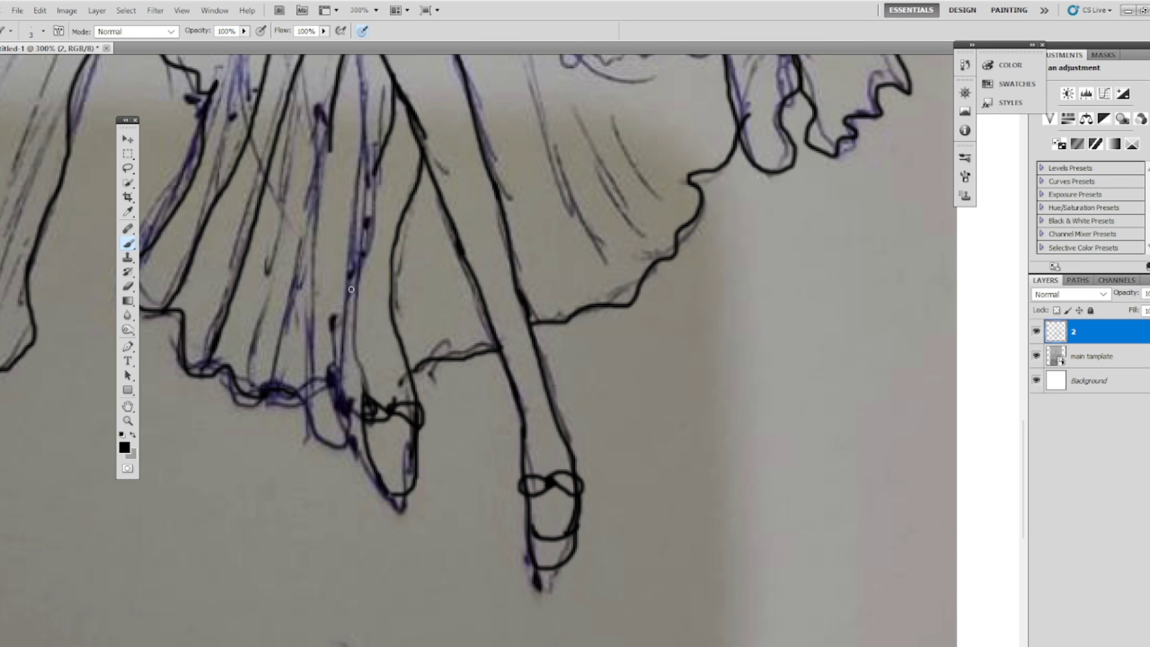
{"action": "left_click_drag", "start_coordinate": [351, 277], "coordinate": [368, 397]}
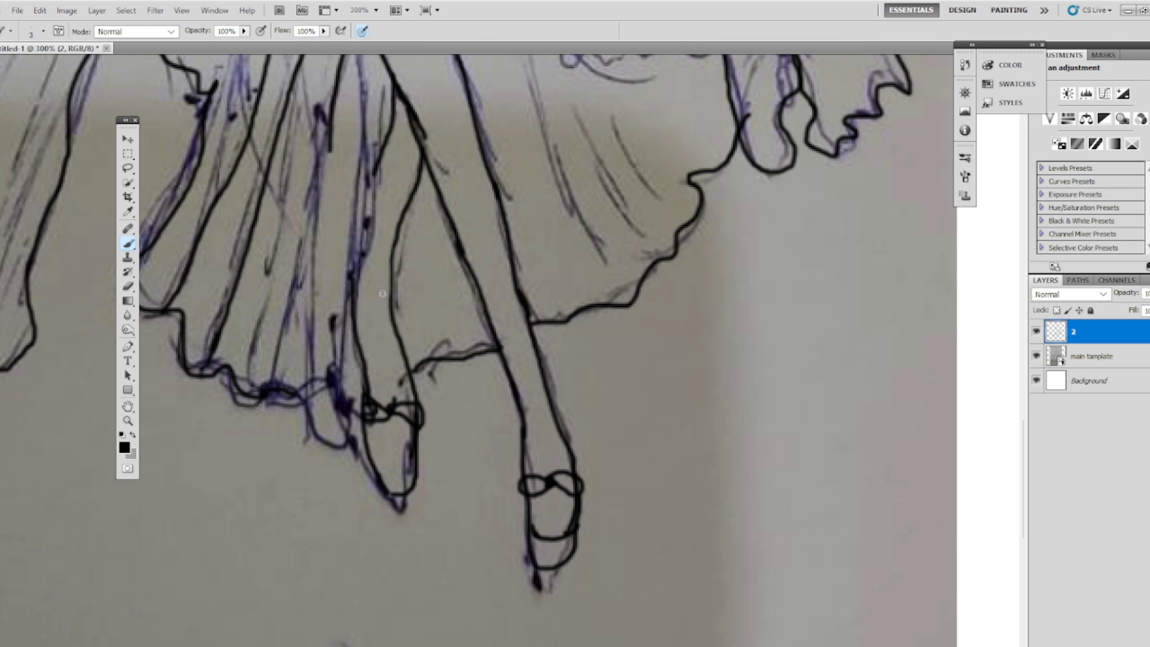
{"action": "key", "text": "ctrl+z"}
{"action": "left_click_drag", "start_coordinate": [354, 270], "coordinate": [369, 401]}
{"action": "key", "text": "ctrl+0"}
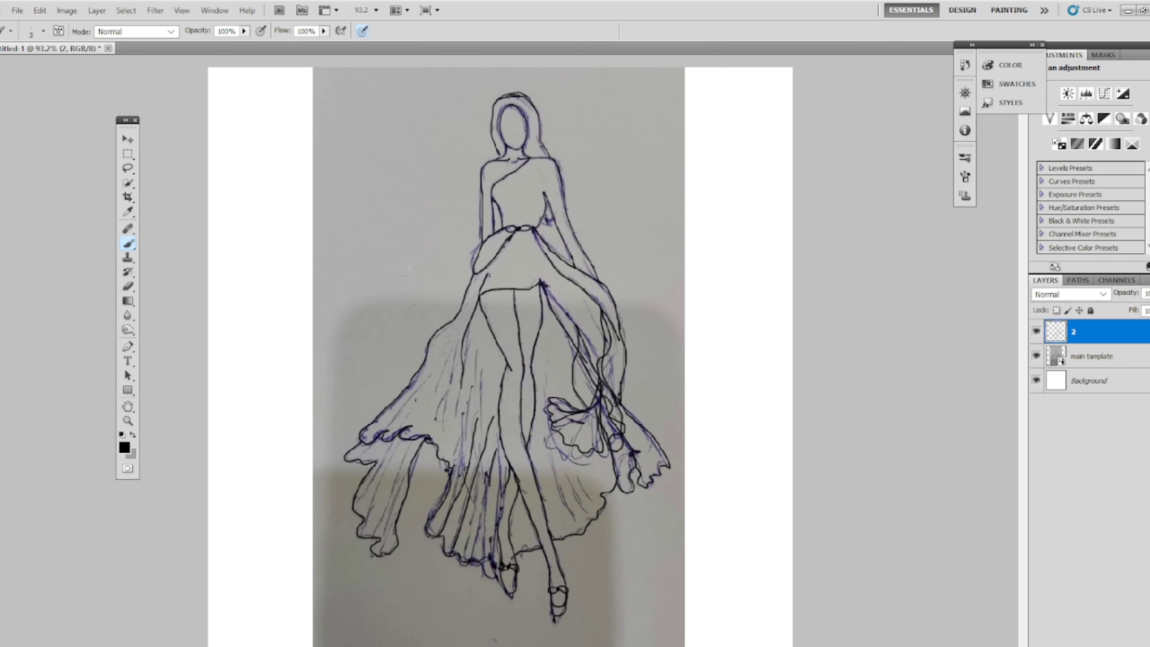
- Hide the main template layer after briefly comparing it with the tracing
{"action": "left_click", "coordinate": [1037, 356]}
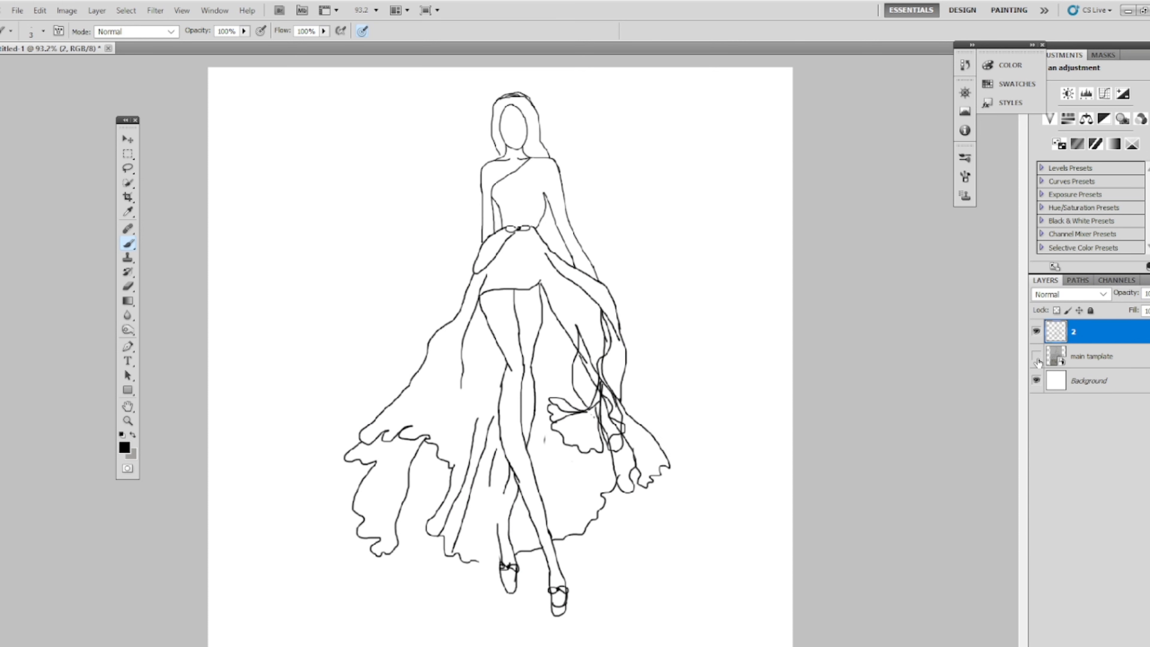
{"action": "left_click", "coordinate": [1037, 356]}
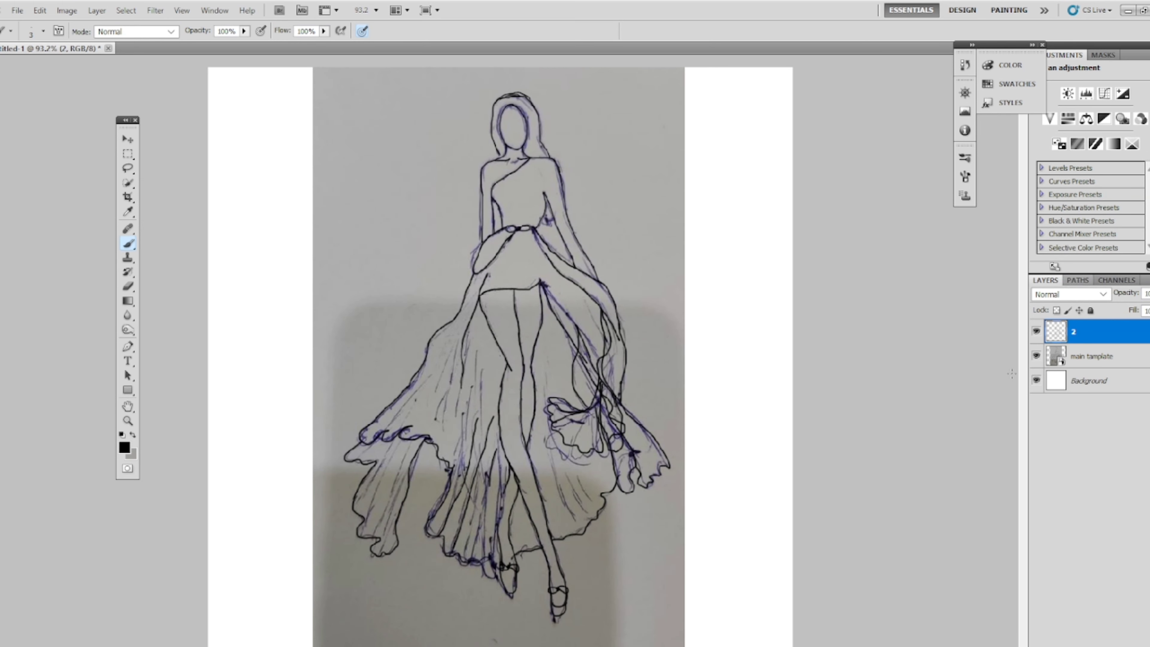
{"action": "left_click", "coordinate": [1037, 356]}
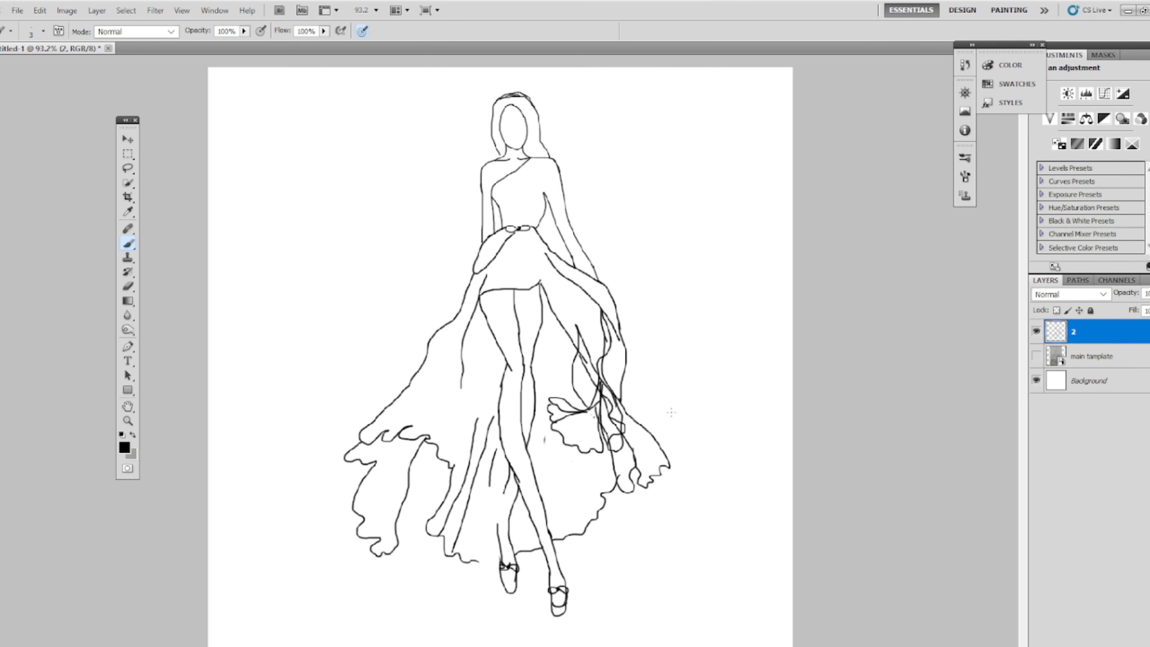
- Join the broken skirt lines near the legs with one continuous brush stroke at 300% zoom
{"action": "key", "text": "ctrl+plus"}
{"action": "key", "text": "ctrl+plus"}
{"action": "key", "text": "ctrl+plus"}
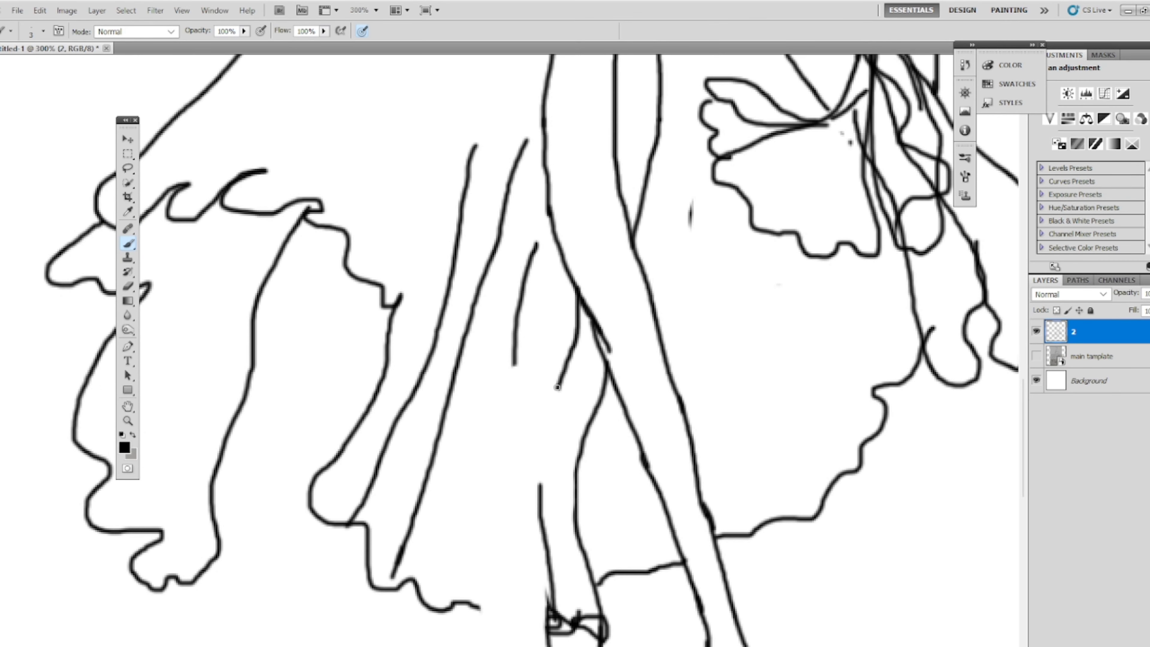
{"action": "left_click_drag", "start_coordinate": [556, 388], "coordinate": [531, 491]}
{"action": "key", "text": "ctrl+alt+z"}
{"action": "left_click_drag", "start_coordinate": [557, 391], "coordinate": [537, 488]}
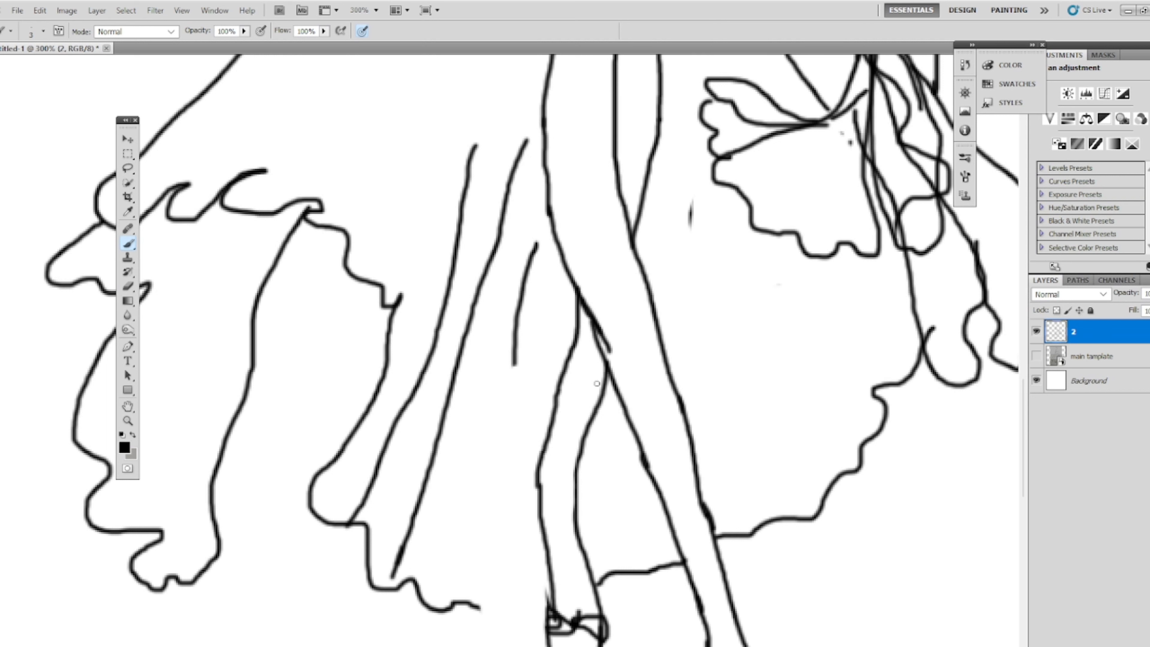
{"action": "key", "text": "ctrl+alt+z"}
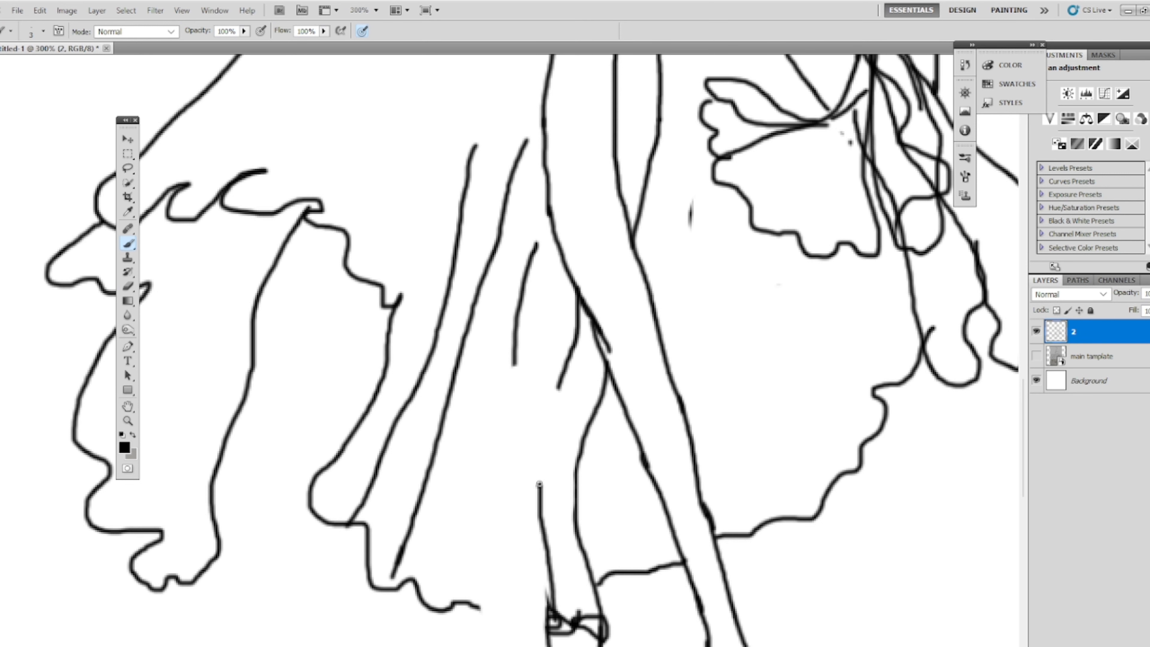
{"action": "left_click_drag", "start_coordinate": [540, 484], "coordinate": [561, 385]}
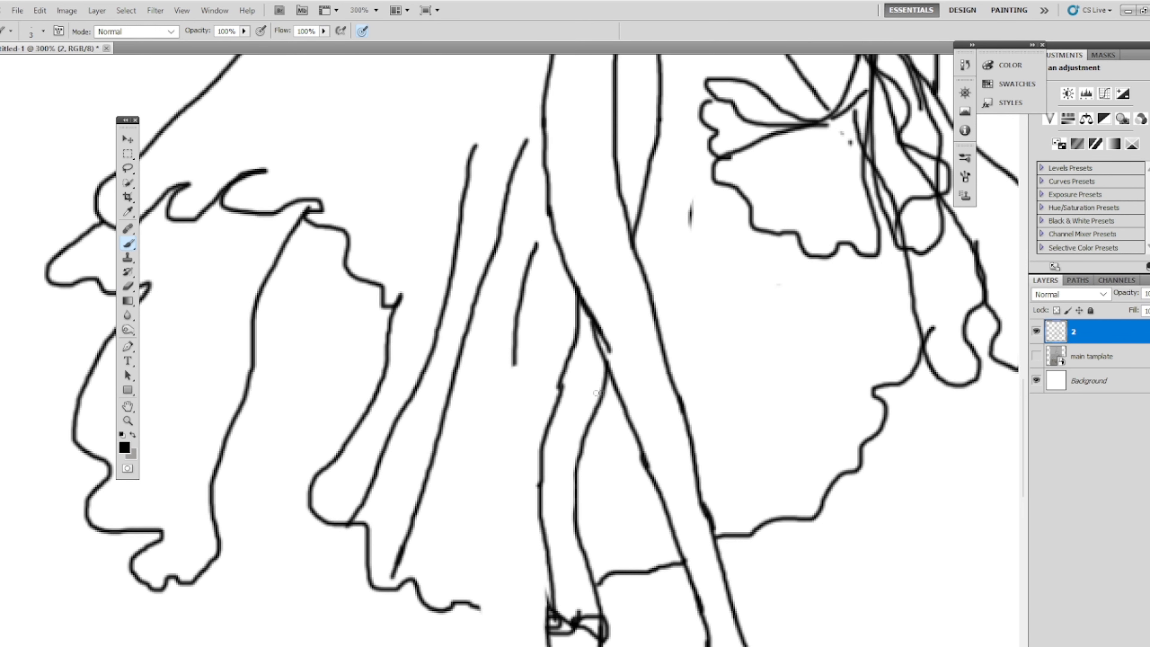
{"action": "key", "text": "ctrl+0"}
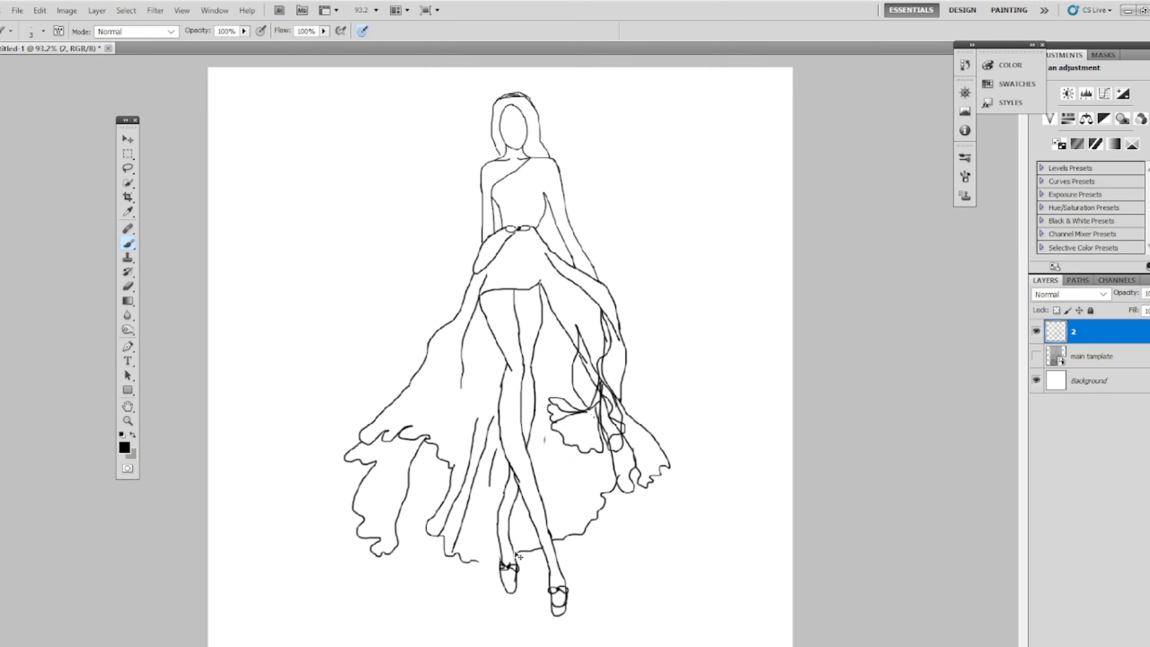
- Paint a curved sole line under the left shoe at 500% zoom, undoing failed attempts
{"action": "scroll", "coordinate": [519, 556], "scroll_direction": "up", "scroll_amount": 1}
{"action": "scroll", "coordinate": [479, 583], "scroll_direction": "up", "scroll_amount": 1}
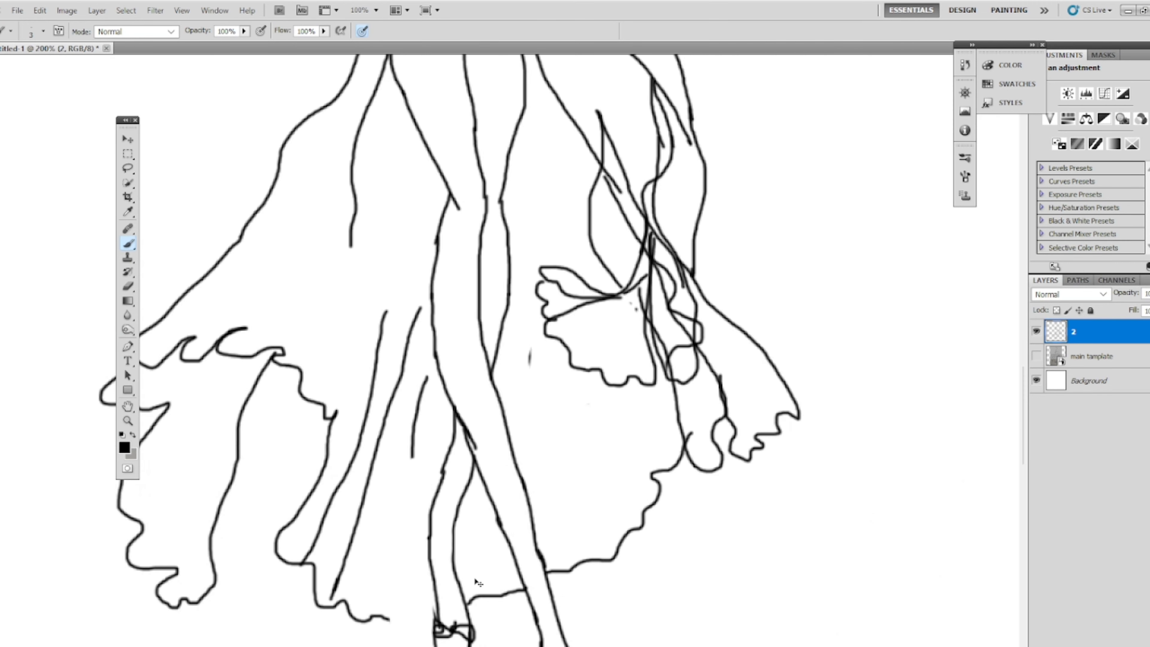
{"action": "scroll", "coordinate": [477, 580], "scroll_direction": "up", "scroll_amount": 1}
{"action": "scroll", "coordinate": [588, 252], "scroll_direction": "up", "scroll_amount": 2}
{"action": "scroll", "coordinate": [590, 263], "scroll_direction": "down", "scroll_amount": 3}
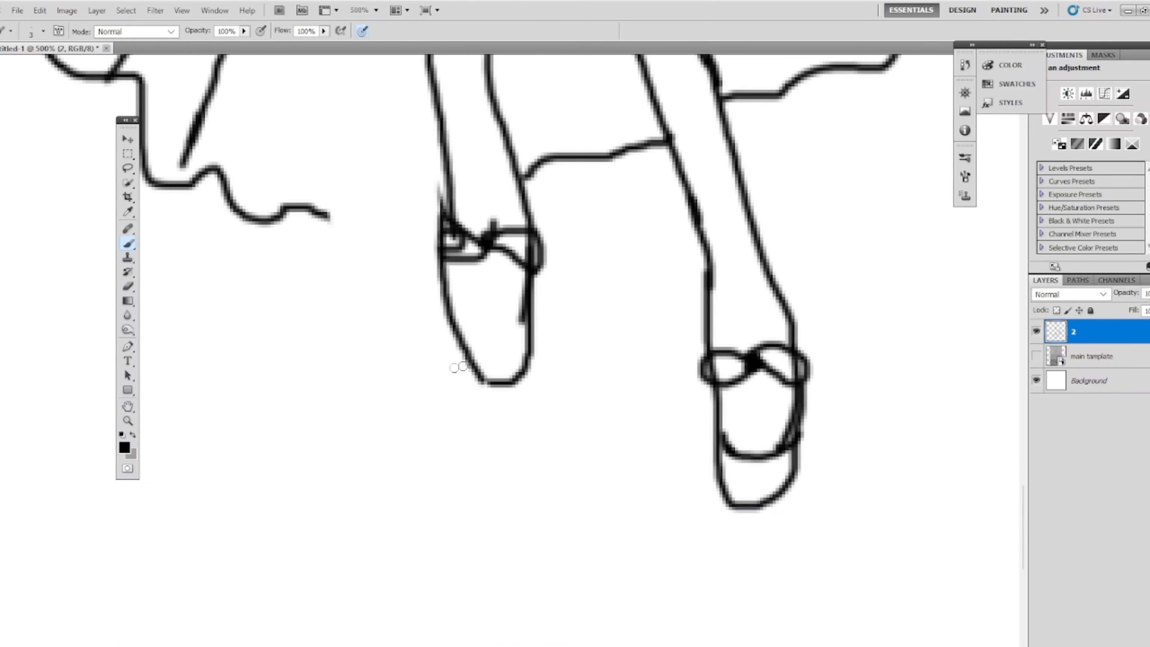
{"action": "left_click_drag", "start_coordinate": [454, 336], "coordinate": [534, 358]}
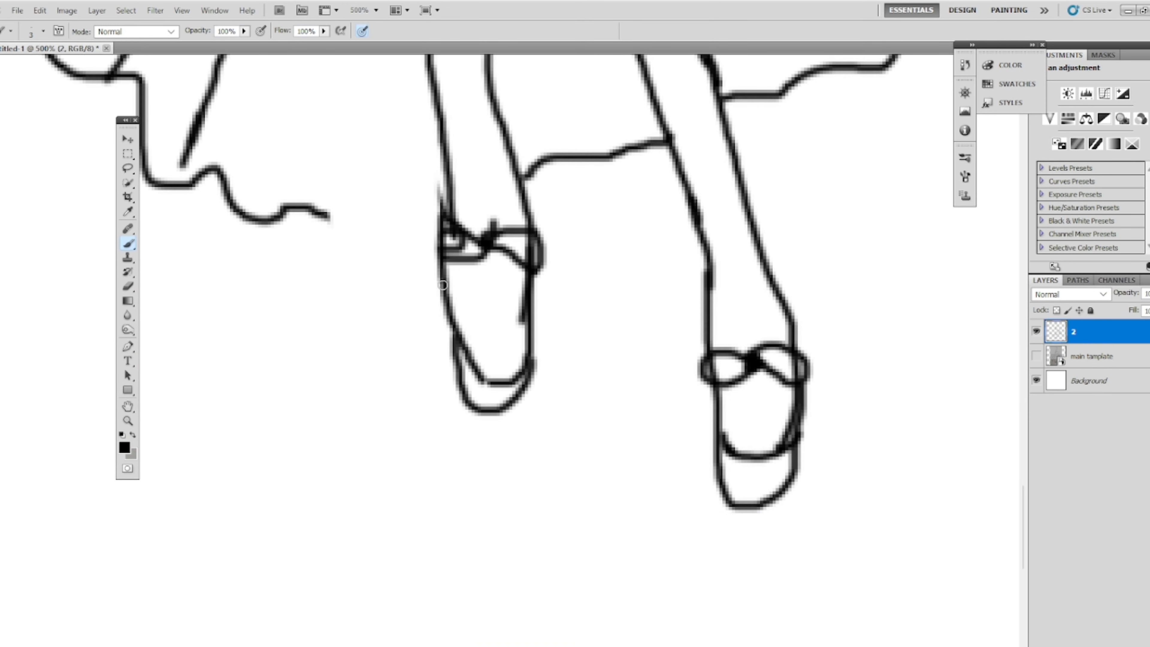
{"action": "mouse_move", "coordinate": [442, 287]}
{"action": "left_mouse_down"}
{"action": "mouse_move", "coordinate": [453, 368]}
{"action": "mouse_move", "coordinate": [507, 390]}
{"action": "left_mouse_up"}
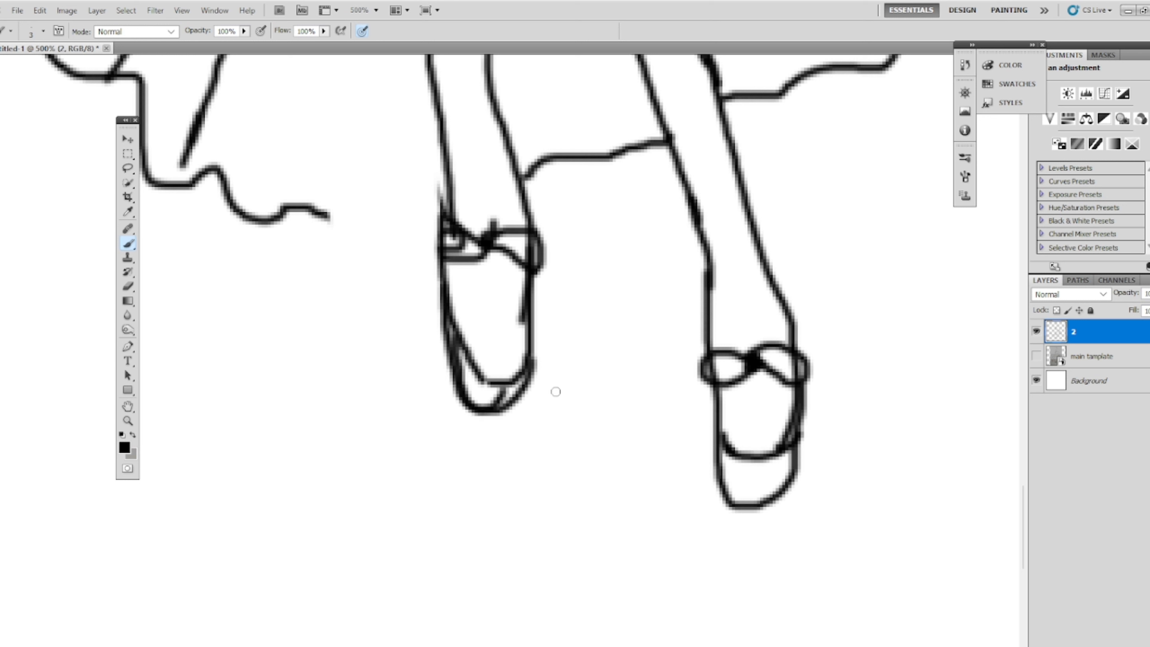
{"action": "key", "text": "ctrl+alt+z"}
{"action": "key", "text": "ctrl+alt+z"}
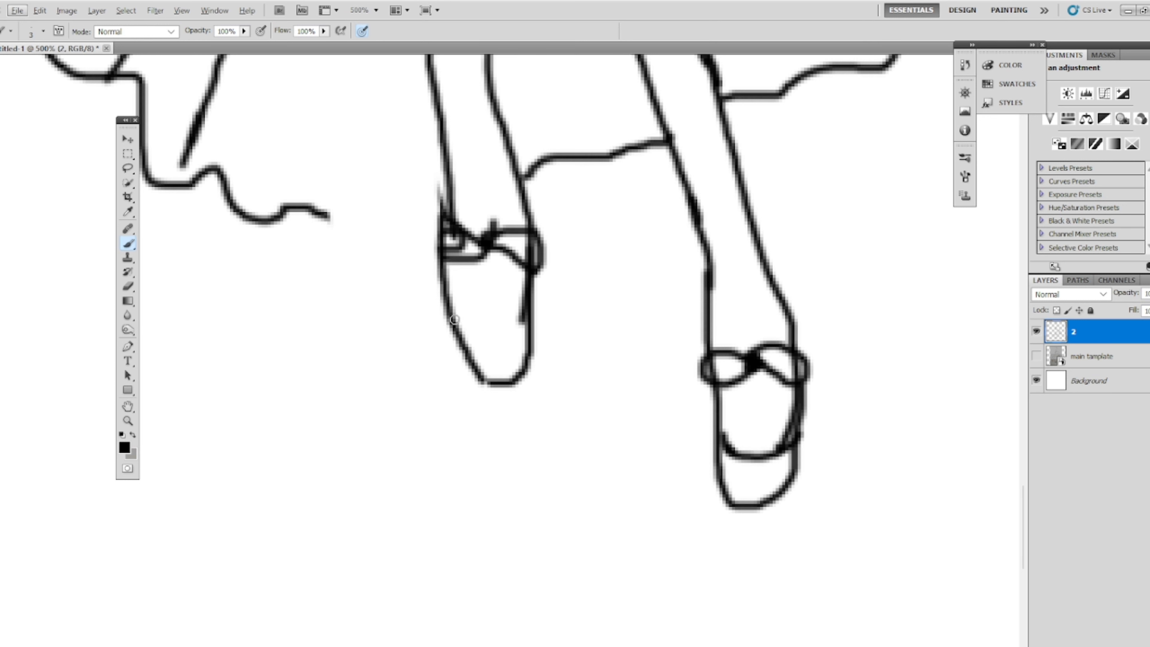
{"action": "mouse_move", "coordinate": [453, 319]}
{"action": "left_mouse_down"}
{"action": "mouse_move", "coordinate": [474, 337]}
{"action": "mouse_move", "coordinate": [525, 293]}
{"action": "left_mouse_up"}
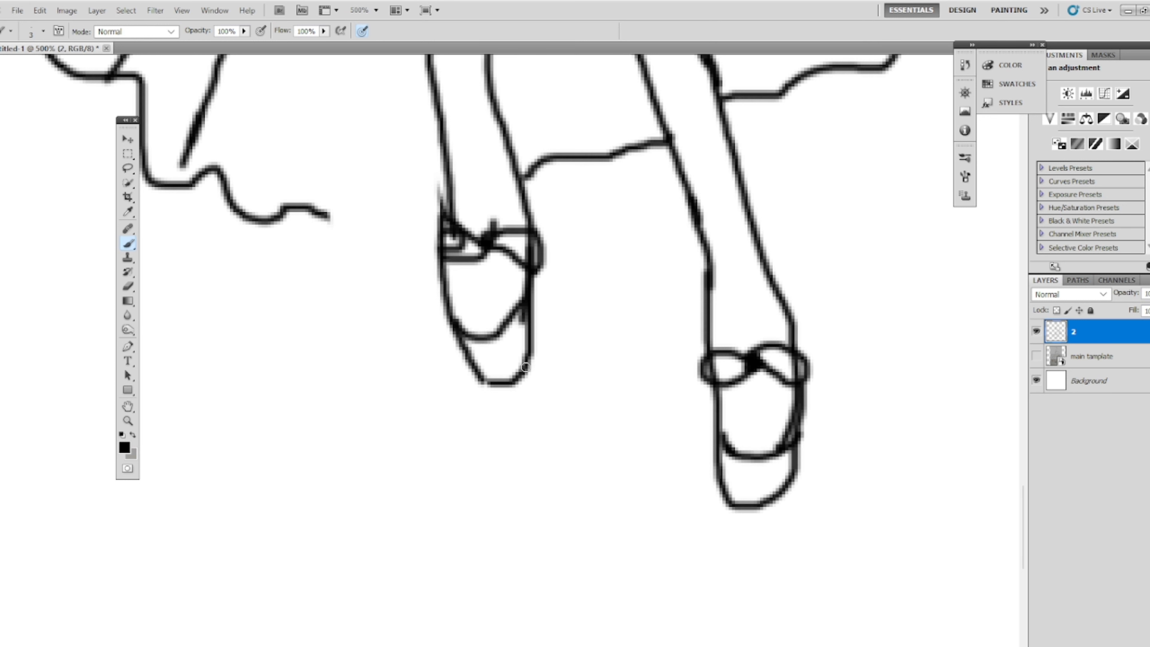
{"action": "key", "text": "ctrl+z"}
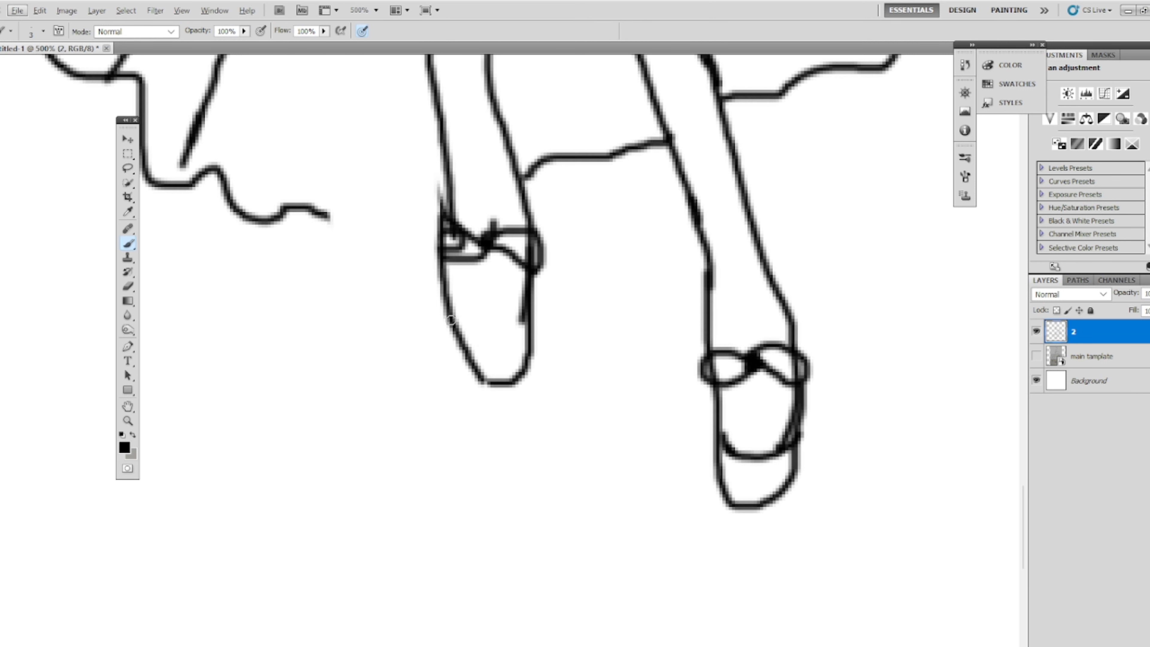
{"action": "left_click_drag", "start_coordinate": [451, 319], "coordinate": [527, 309]}
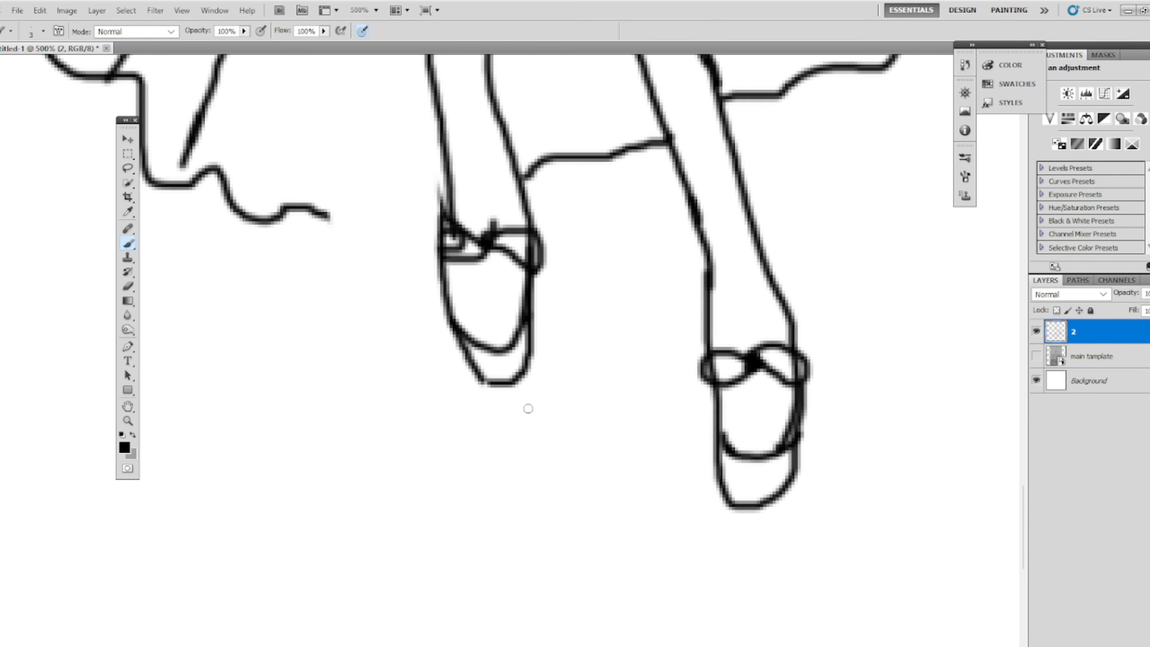
{"action": "key", "text": "ctrl+0"}
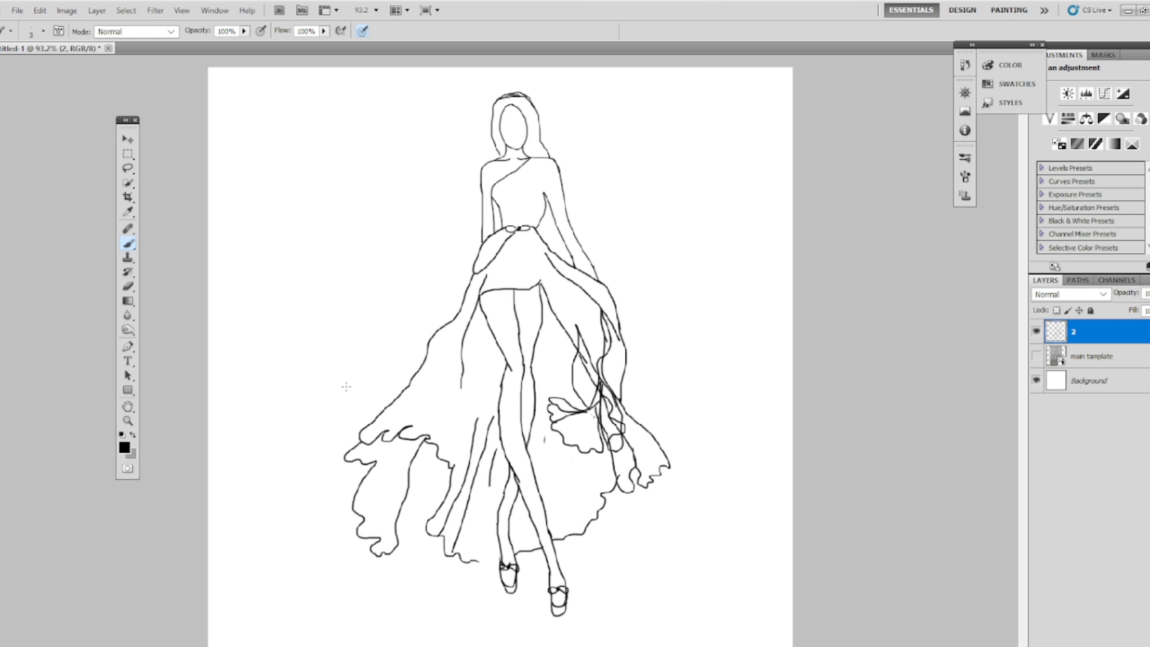